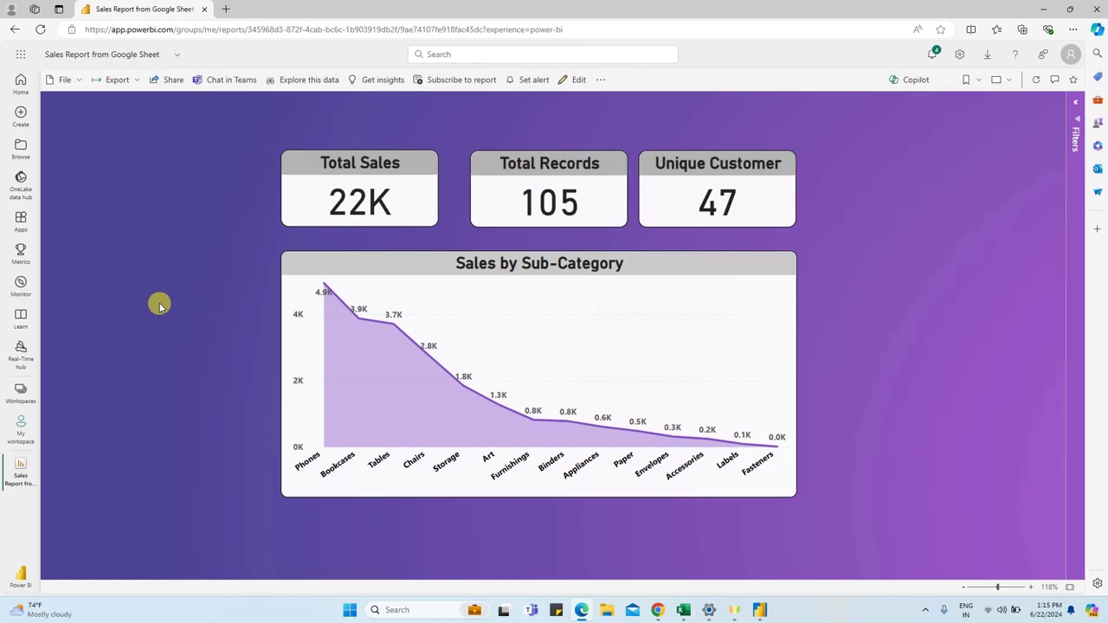
# Compare the published purple sales report, the Power BI Desktop copy and the Google Sheets source data
pyautogui.hotkey('alt', 'Tab')
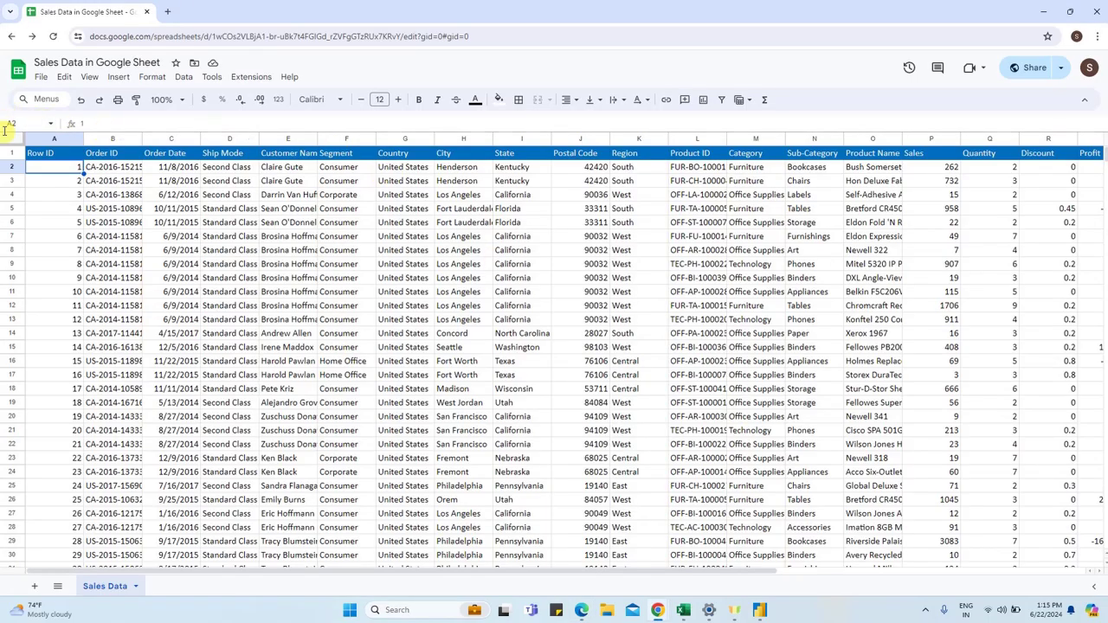
pyautogui.click(758, 615)
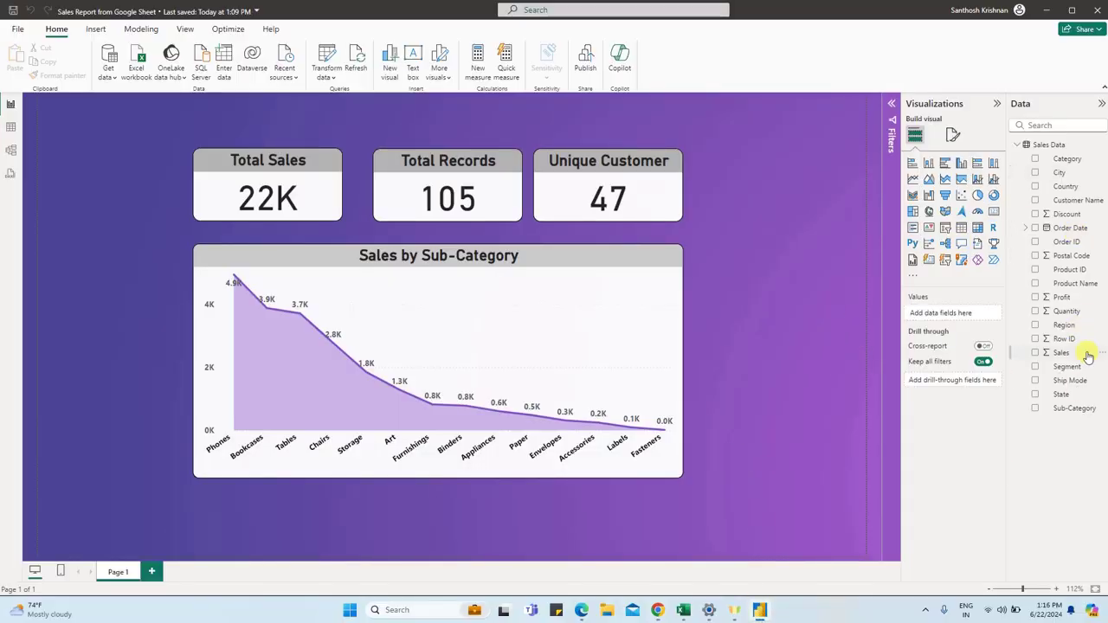
pyautogui.hotkey('alt', 'Tab')
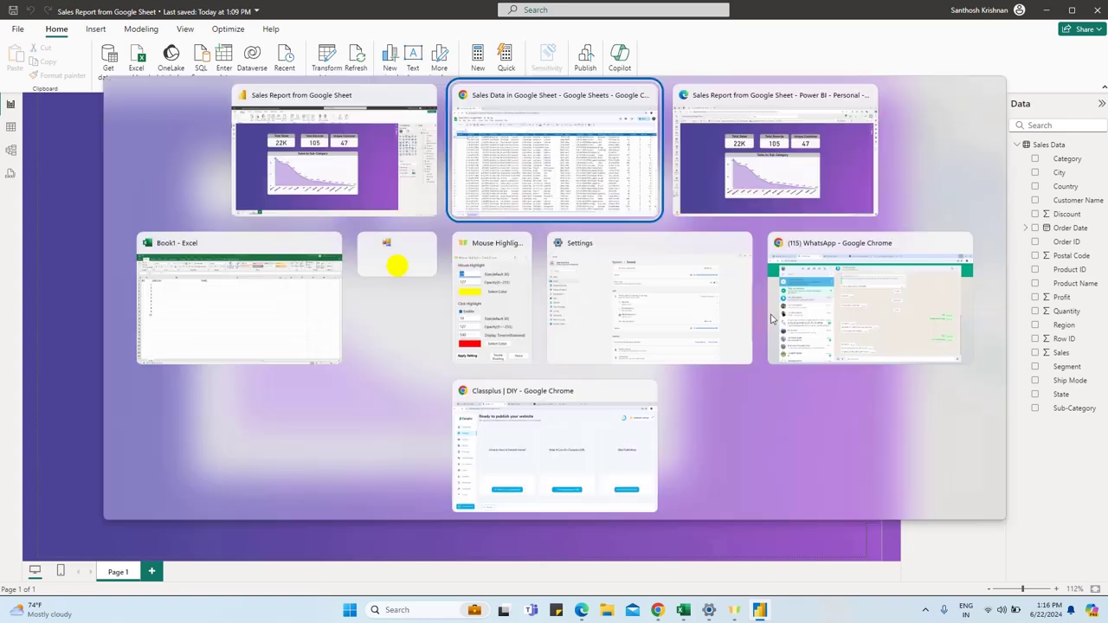
pyautogui.hotkey('alt', 'Tab')
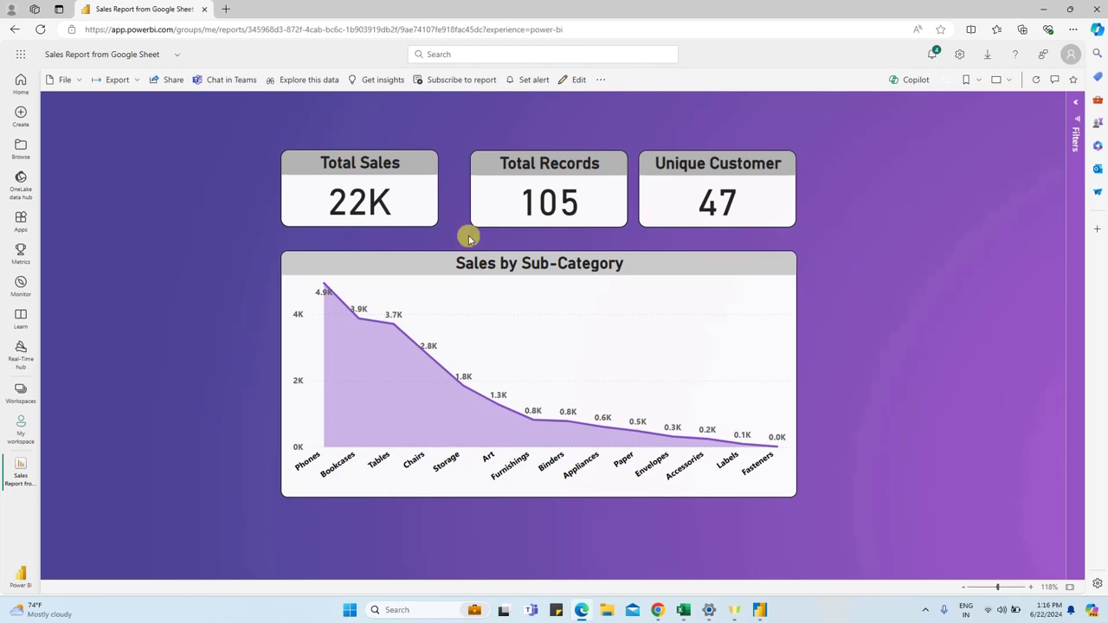
pyautogui.hotkey('alt', 'Tab')
pyautogui.press('Tab')
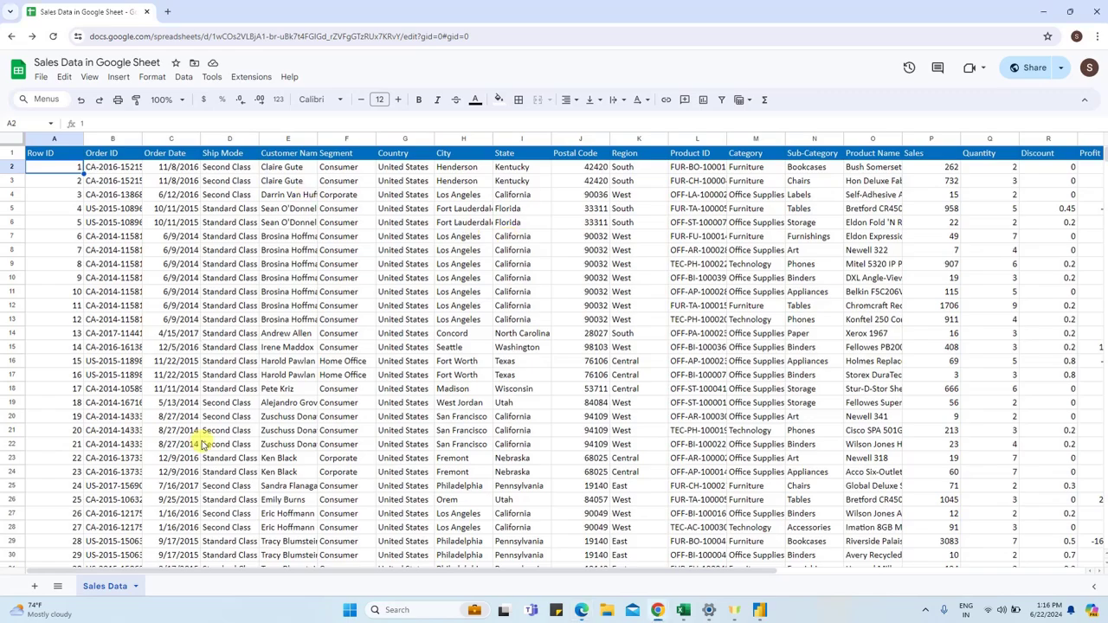
pyautogui.scroll(-3, 99, 467)
pyautogui.hotkey('alt', 'Tab')
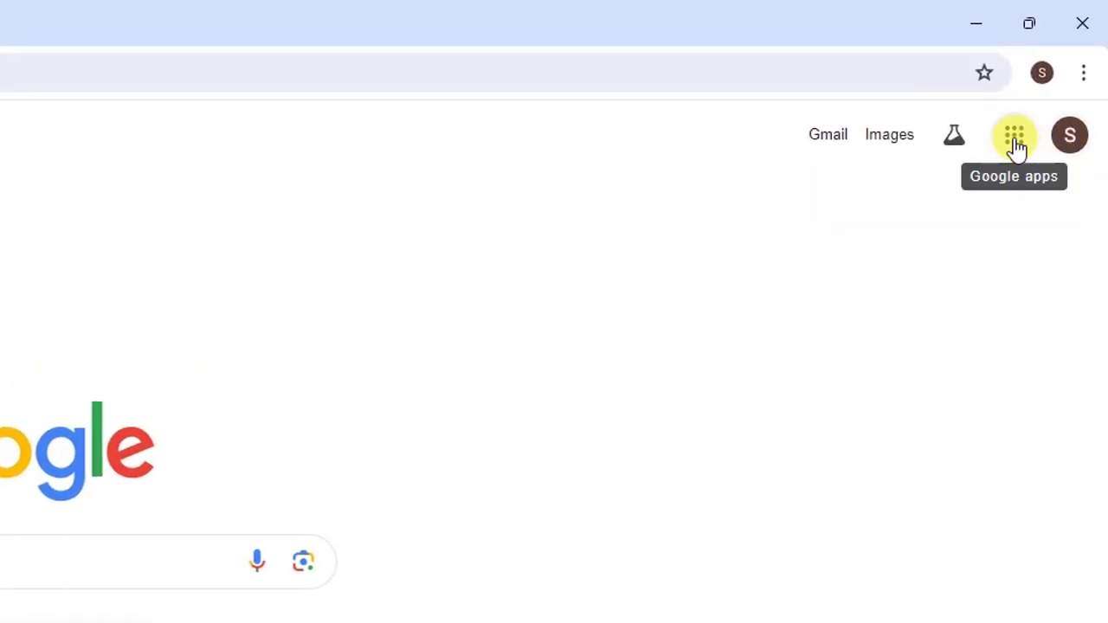
# Launch Google Sheets from the Google apps menu and start a blank spreadsheet
pyautogui.click(1017, 147)
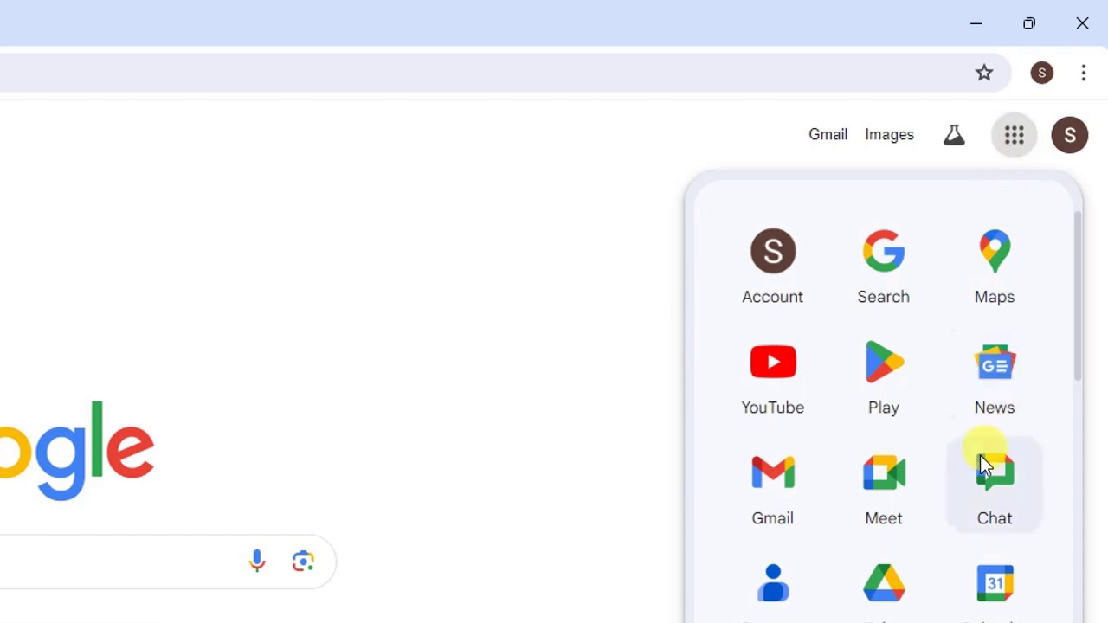
pyautogui.scroll(-3, 980, 455)
pyautogui.scroll(-3, 980, 458)
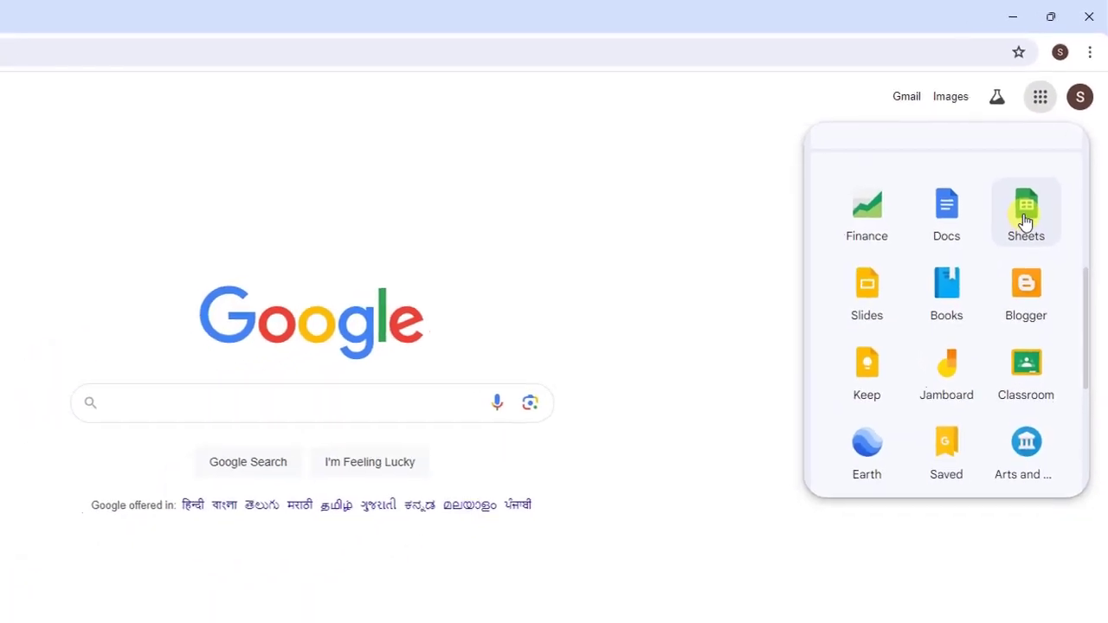
pyautogui.click(1025, 220)
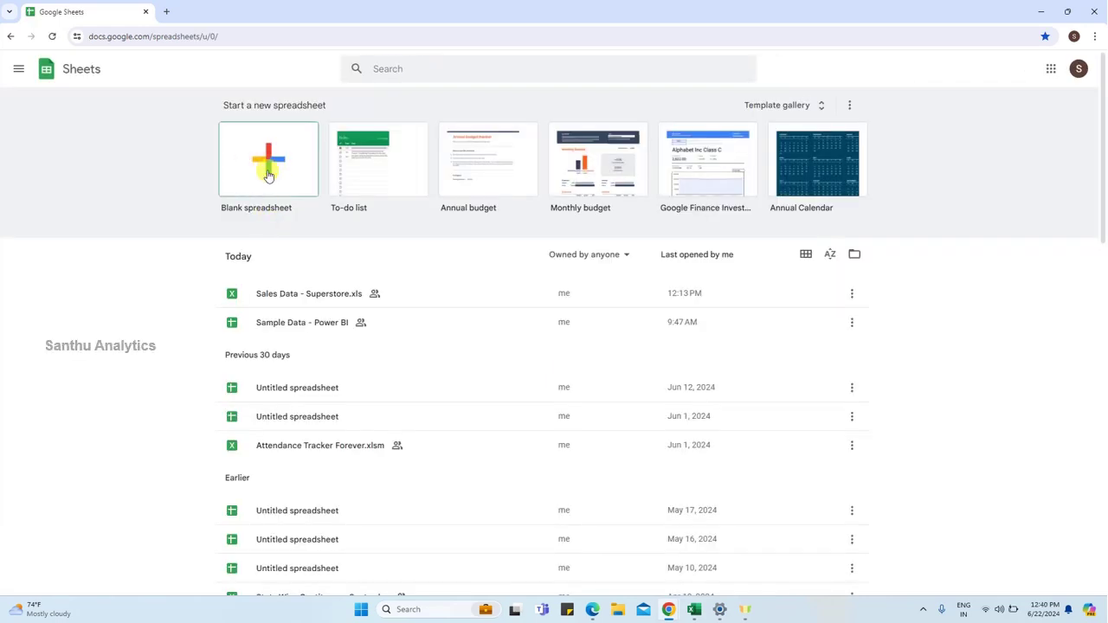
pyautogui.click(278, 166)
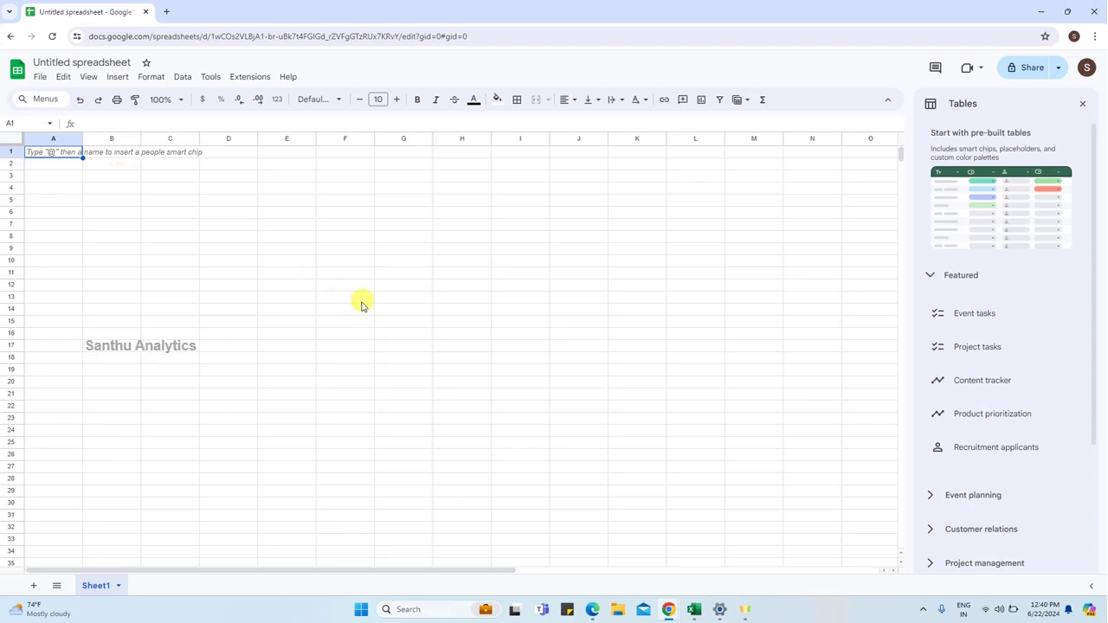
# Rename the spreadsheet to 'Sales Data in Google Sheet'
pyautogui.click(79, 64)
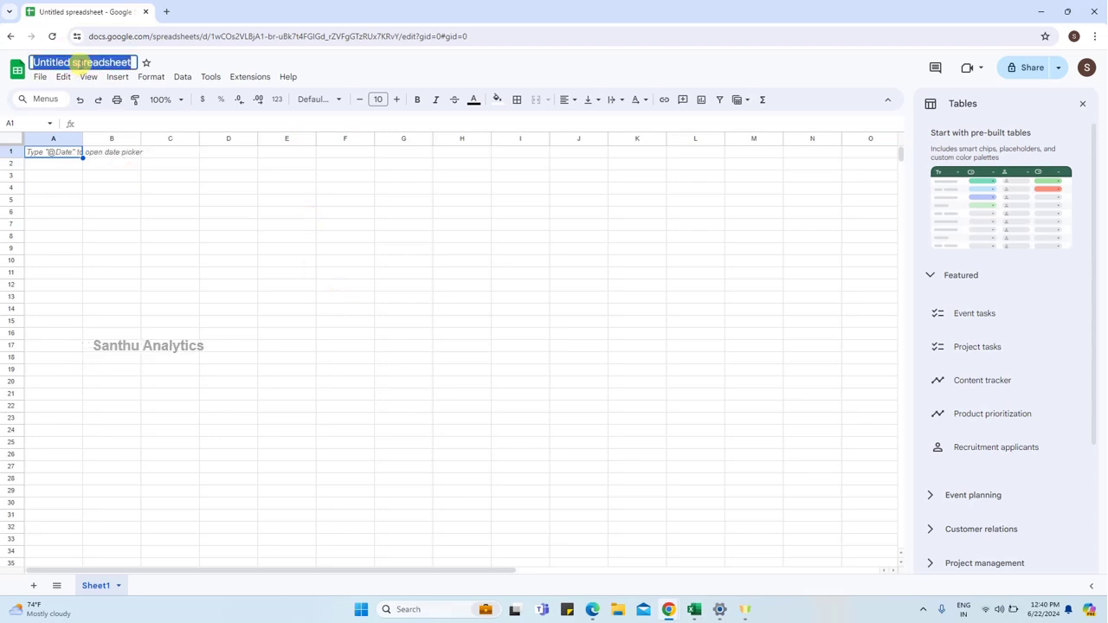
pyautogui.write('Sales Data in Google Sheet')
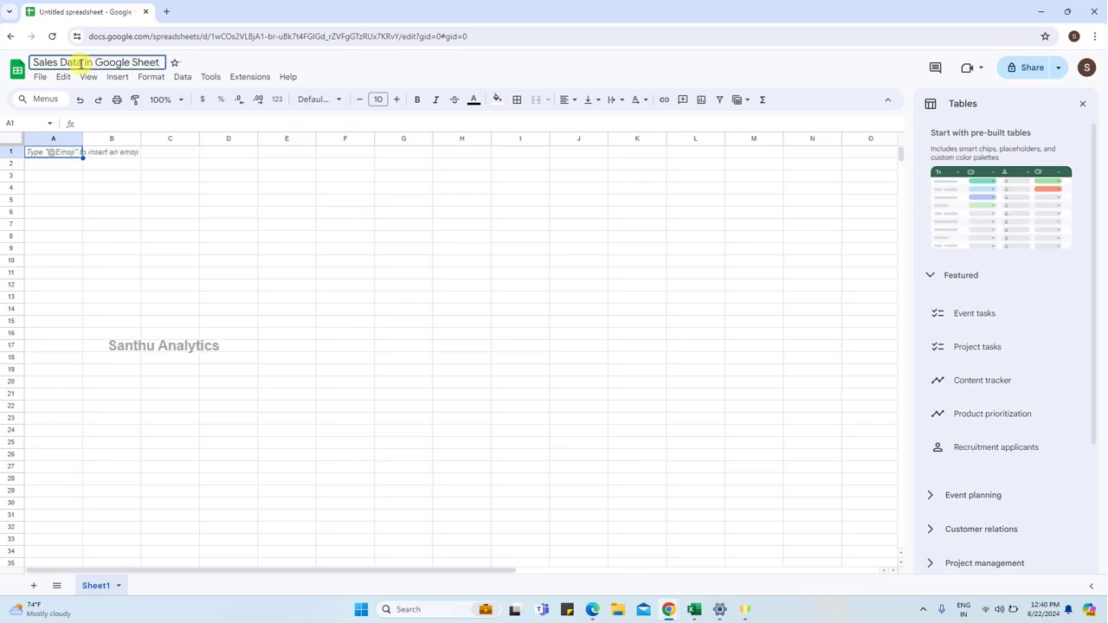
pyautogui.click(69, 180)
pyautogui.click(64, 148)
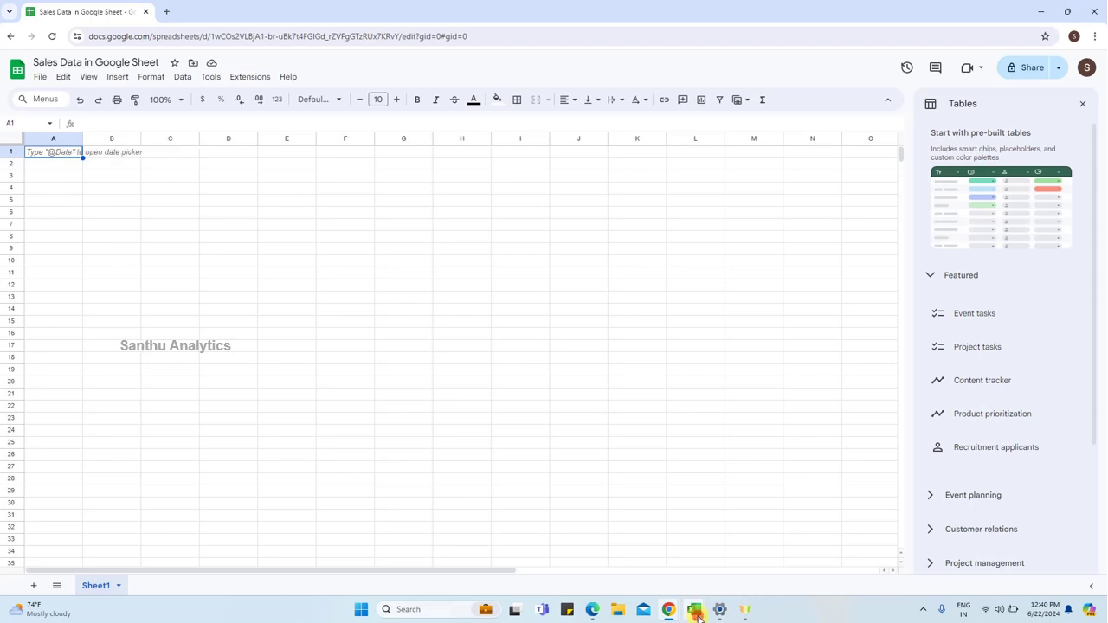
pyautogui.moveTo(694, 609)
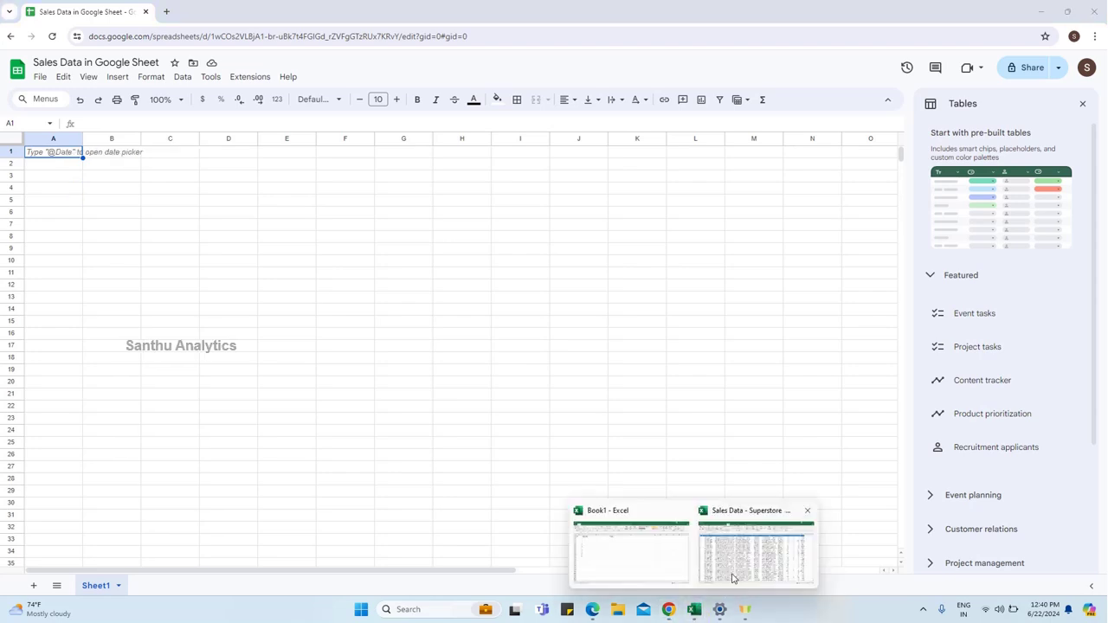
# Paste the Superstore sales data copied from Excel into cell A1
pyautogui.click(754, 554)
pyautogui.scroll(-3, 878, 432)
pyautogui.scroll(-2, 920, 424)
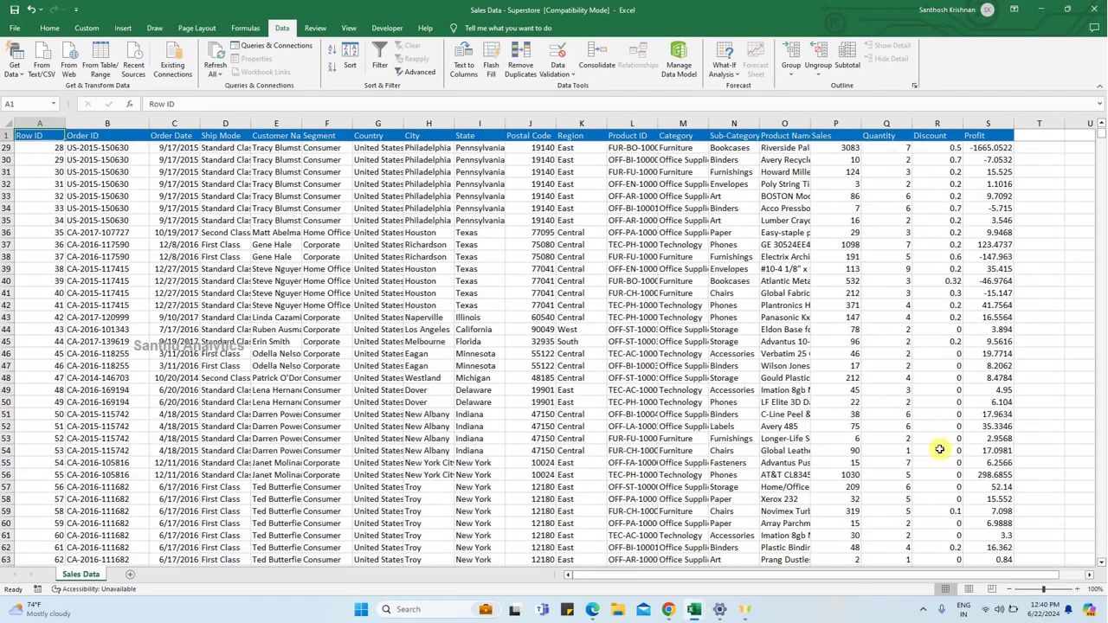
pyautogui.scroll(-3, 941, 448)
pyautogui.scroll(-4, 970, 455)
pyautogui.scroll(-5, 970, 459)
pyautogui.scroll(-5, 996, 468)
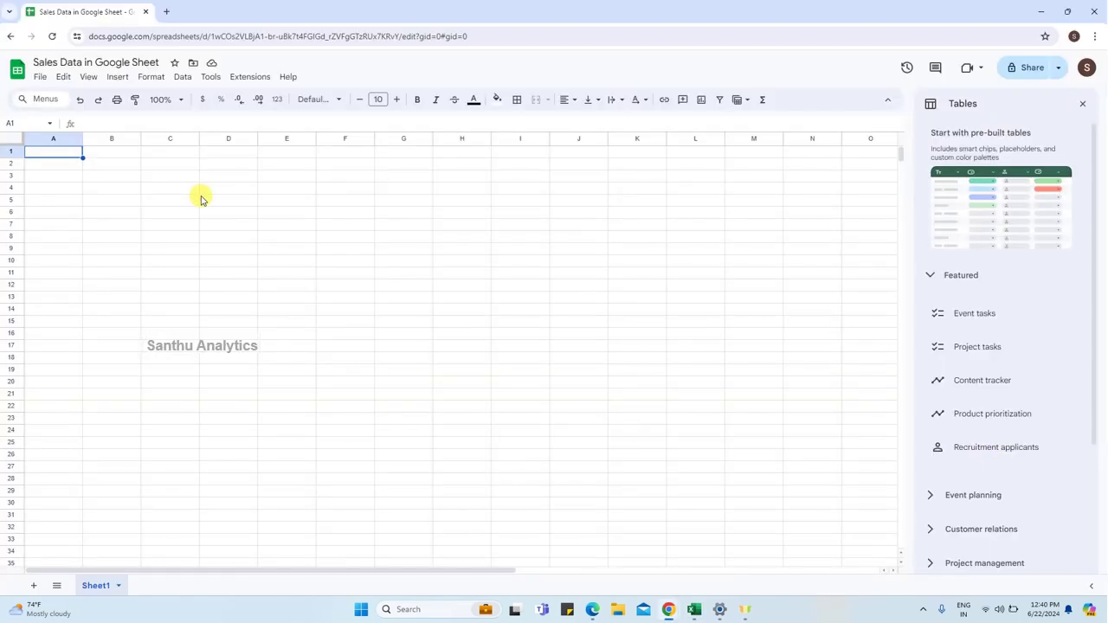
pyautogui.hotkey('ctrl', 'v')
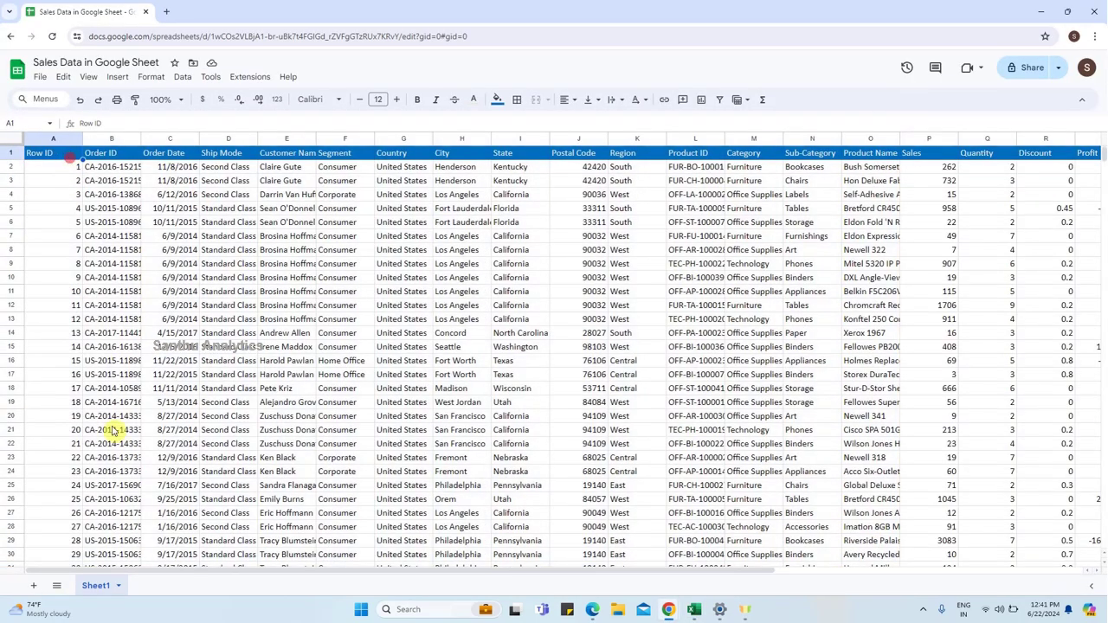
# Rename the Sheet1 tab to 'Sales Data'
pyautogui.doubleClick(94, 587)
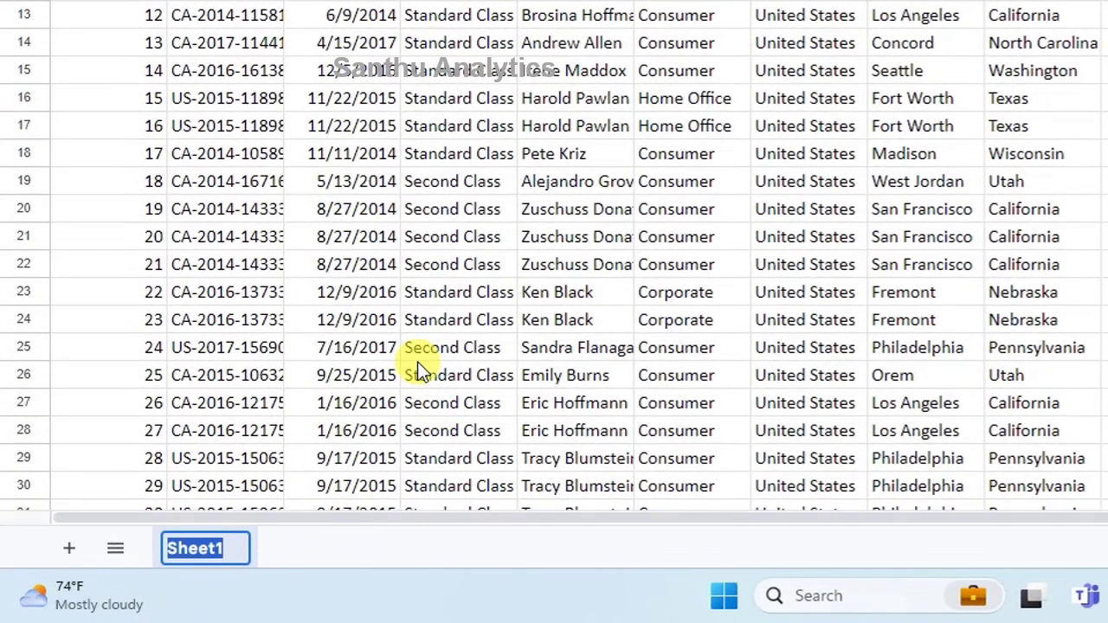
pyautogui.write('Sales Dat')
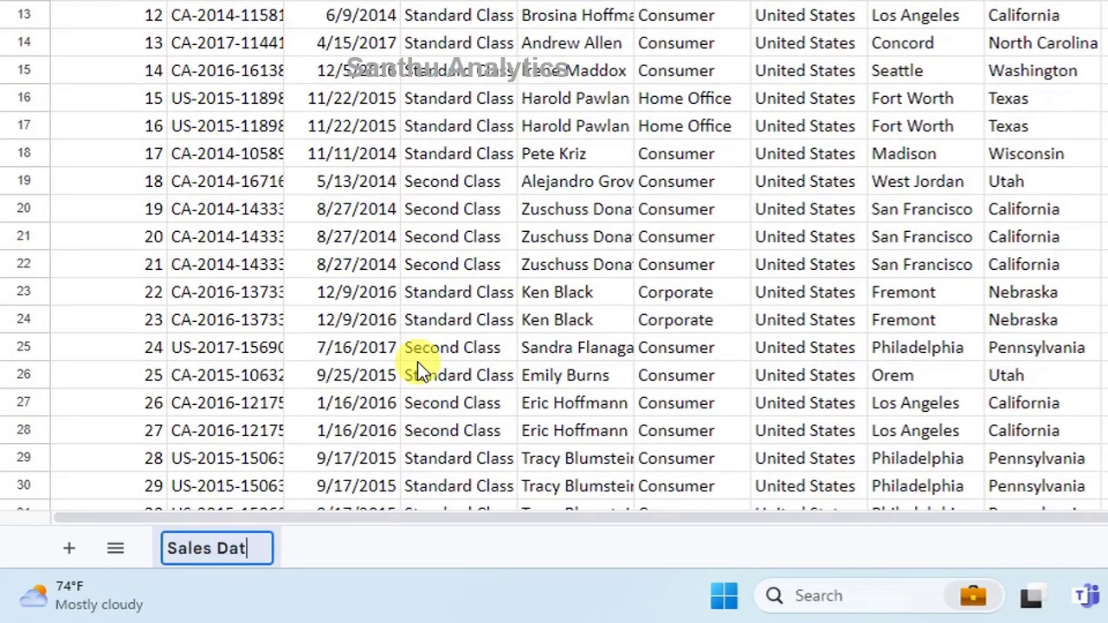
pyautogui.write('a')
pyautogui.press('Return')
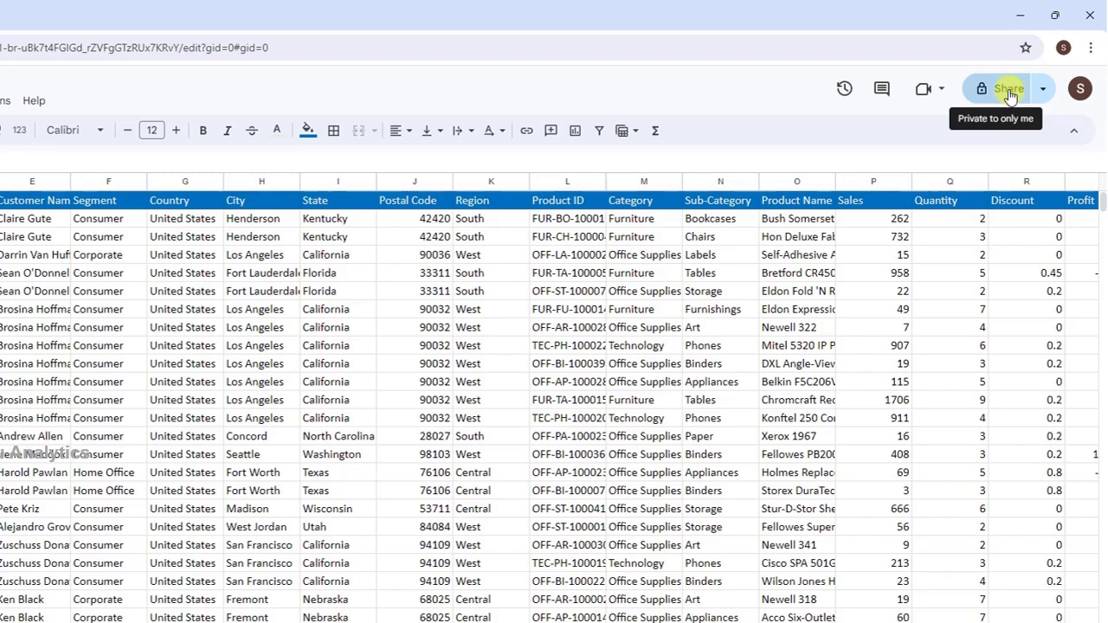
# Set General access to Anyone with the link and copy the spreadsheet's share link
pyautogui.click(1009, 90)
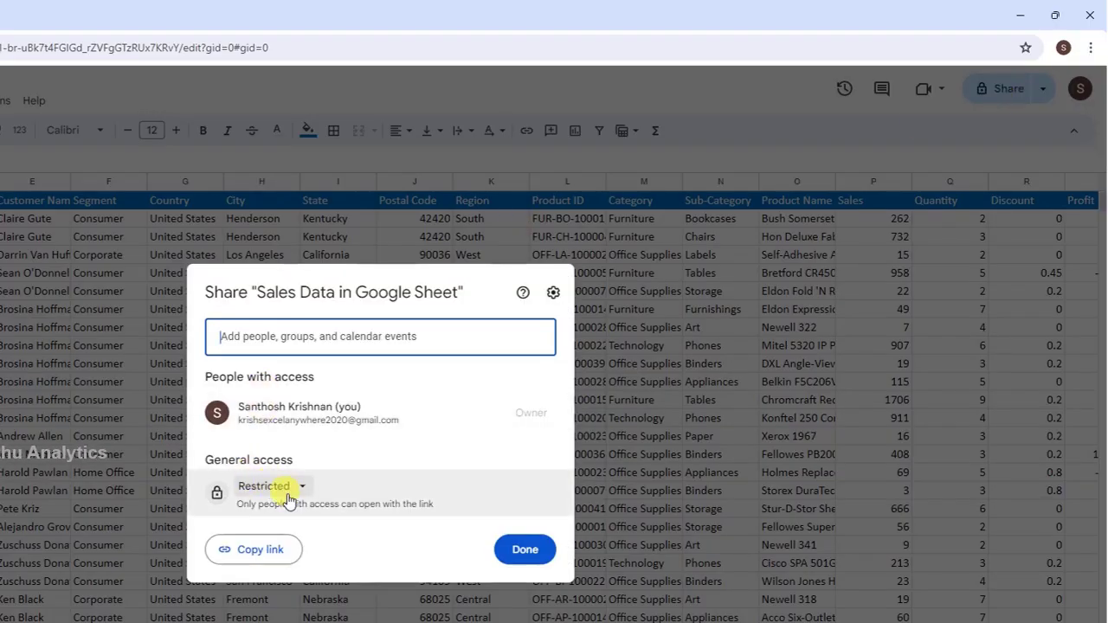
pyautogui.click(298, 491)
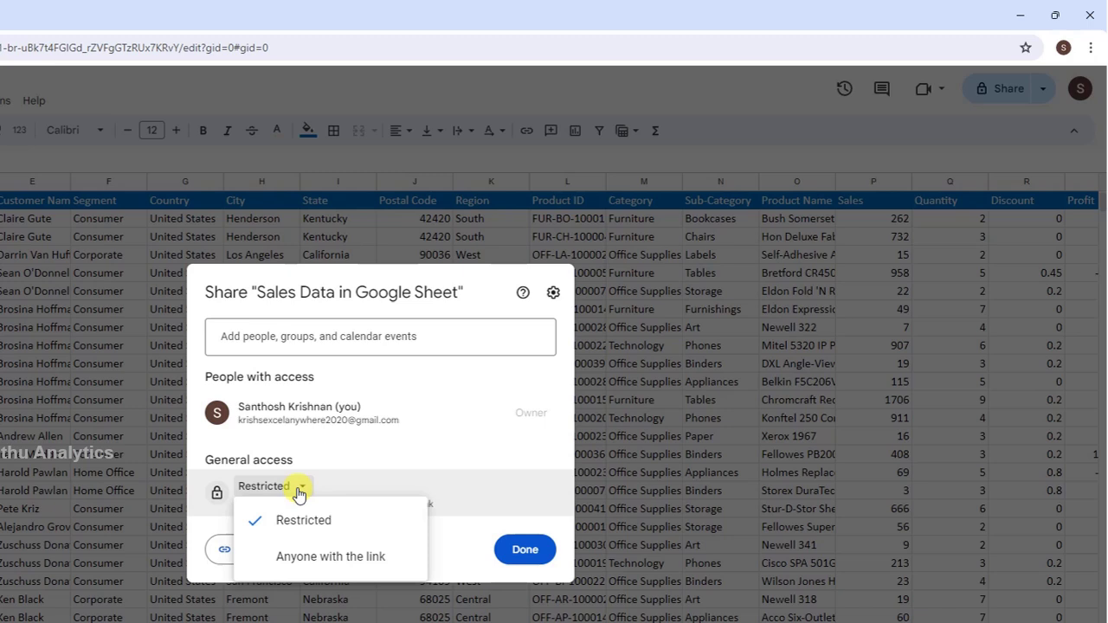
pyautogui.click(297, 559)
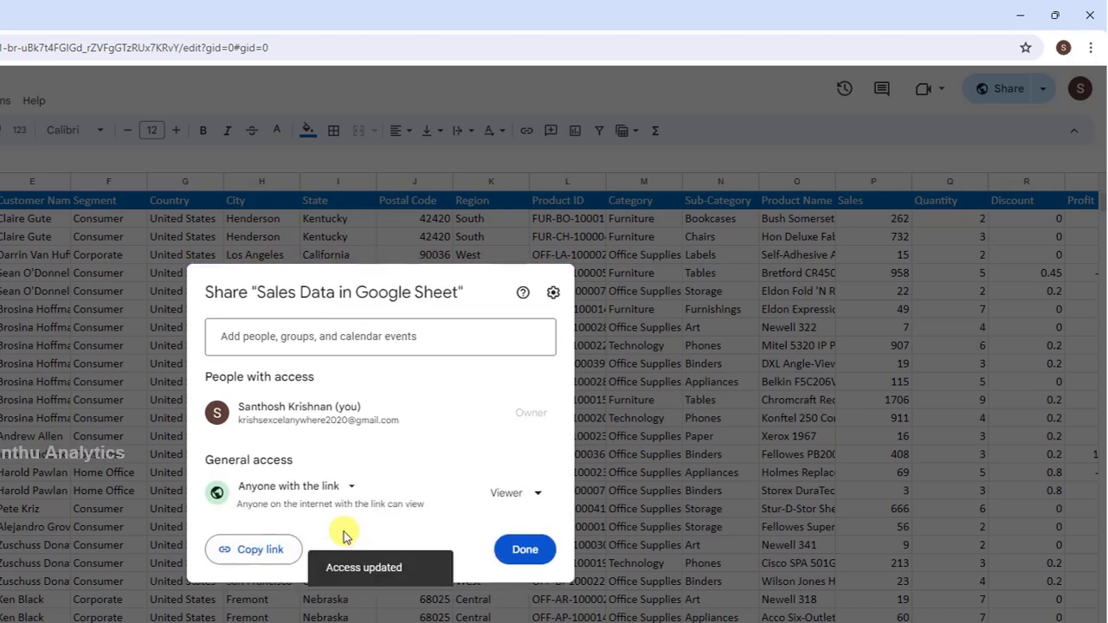
pyautogui.click(277, 551)
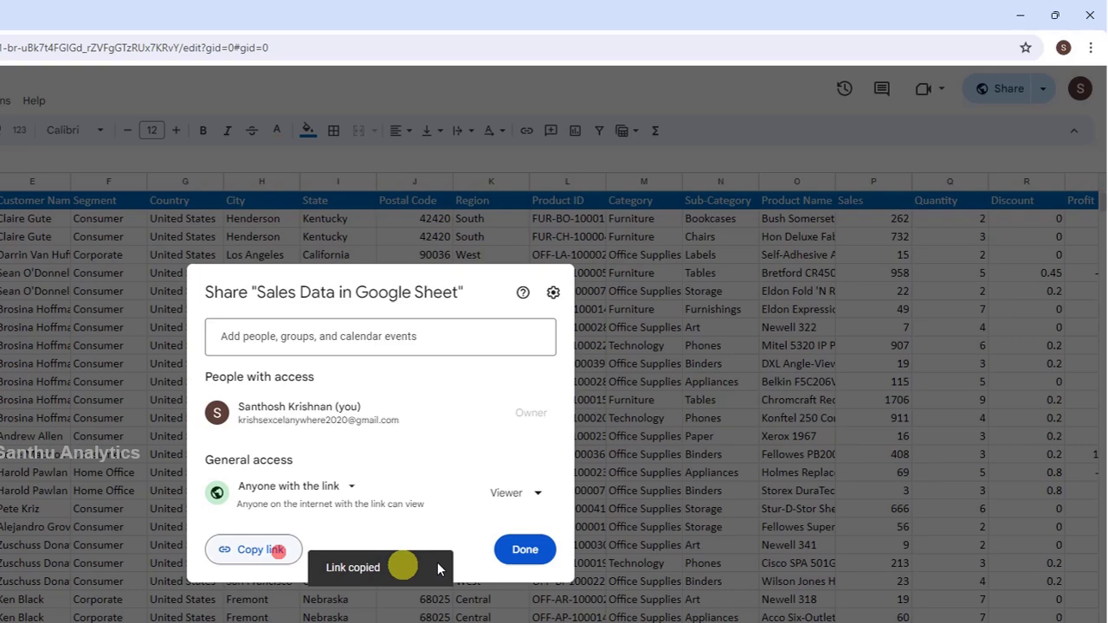
pyautogui.click(507, 555)
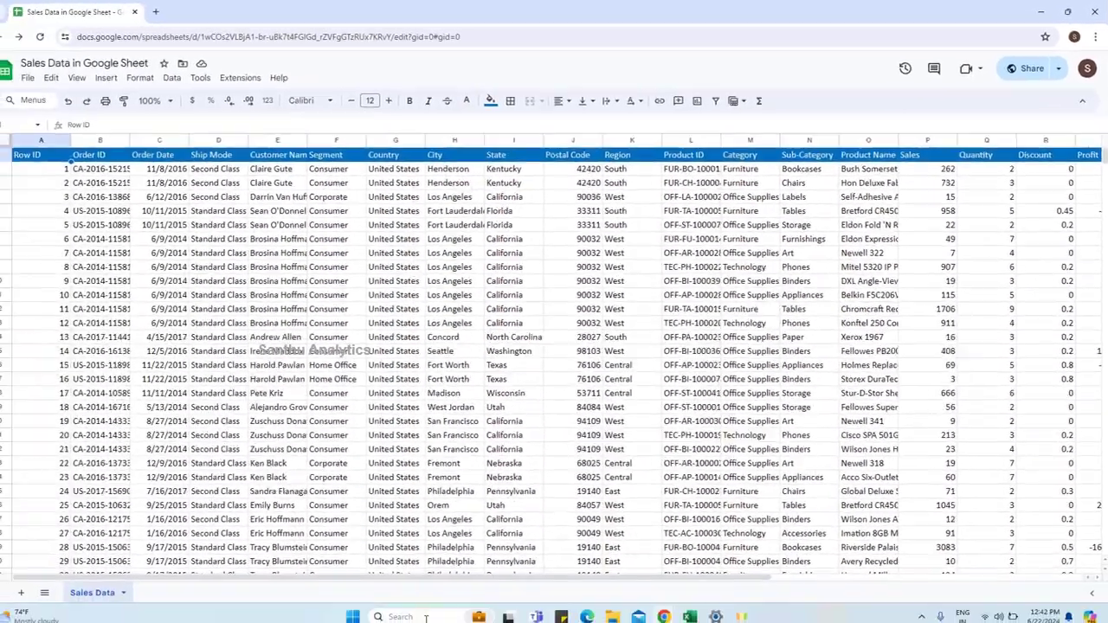
pyautogui.click(435, 609)
# Launch Power BI Desktop, create a blank report, and show the Get data common sources
pyautogui.write('power')
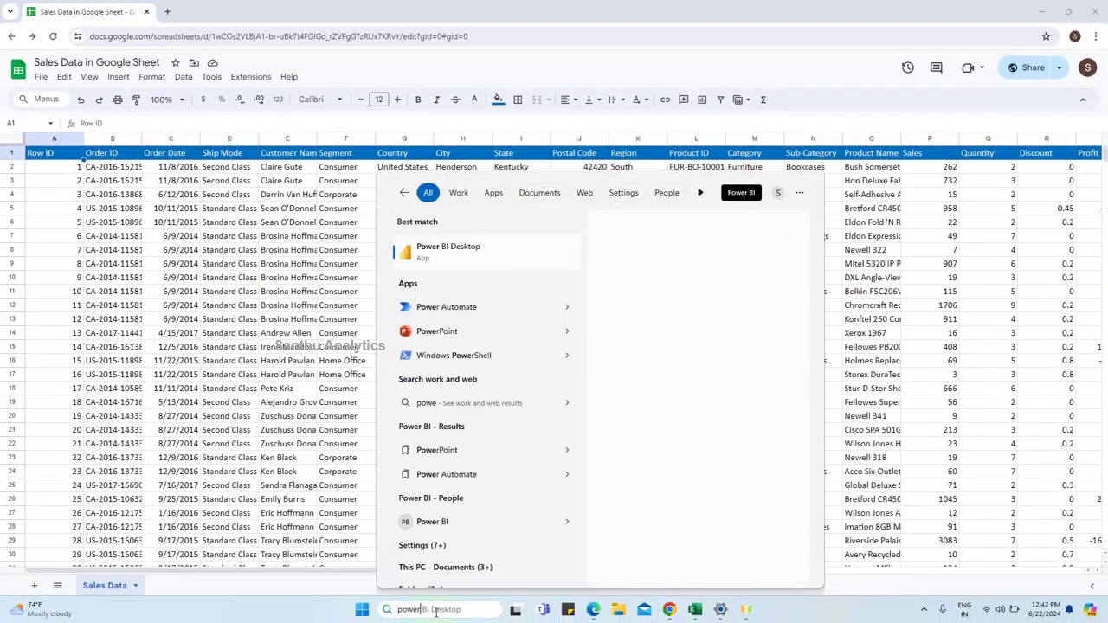
pyautogui.click(472, 258)
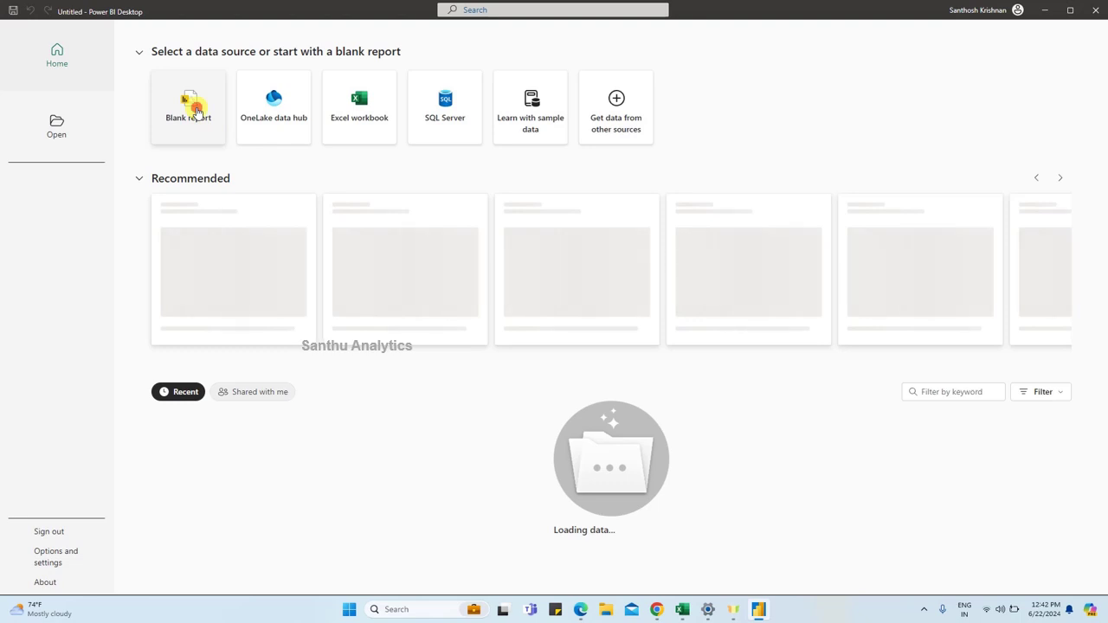
pyautogui.click(197, 111)
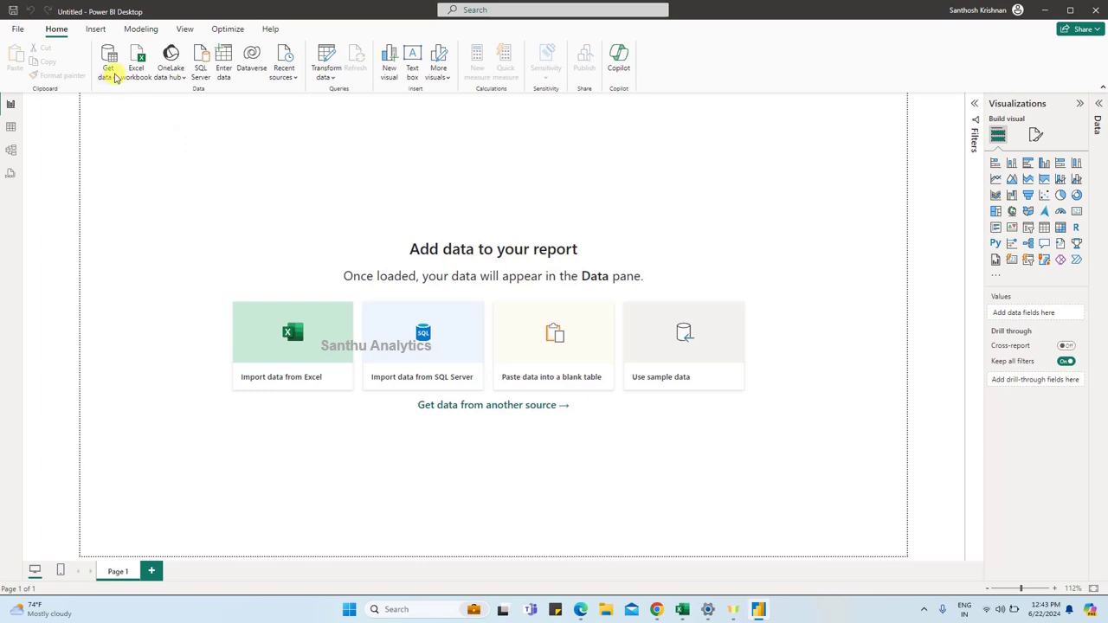
pyautogui.click(111, 75)
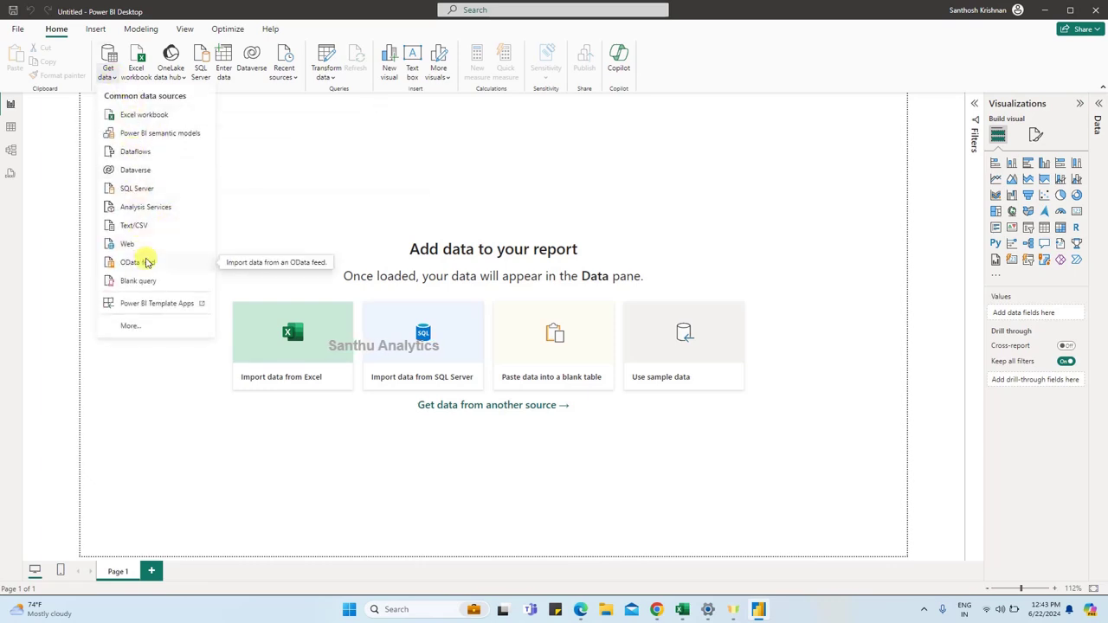
# Find and connect with the Google Sheets connector from the full data source list
pyautogui.click(129, 326)
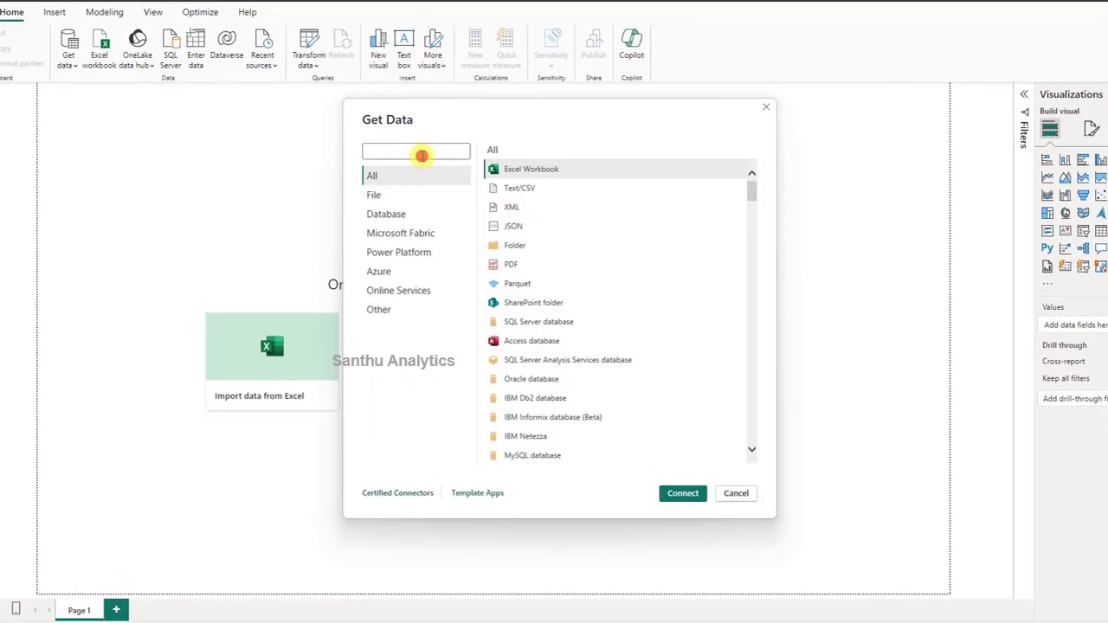
pyautogui.write('Google')
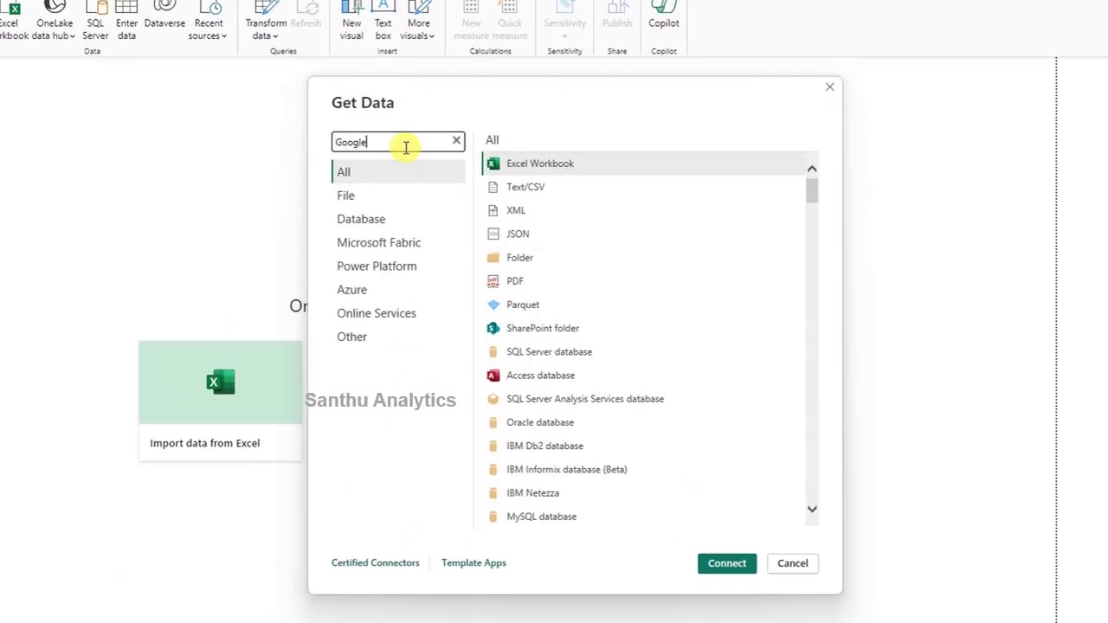
pyautogui.write(' Sheet')
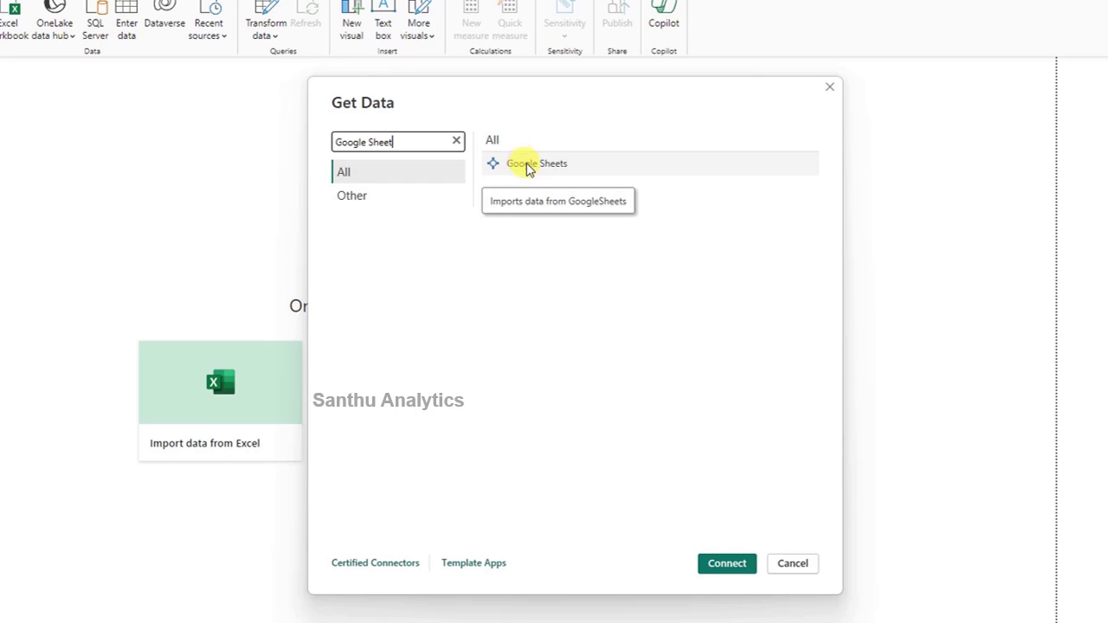
pyautogui.click(547, 164)
pyautogui.click(719, 564)
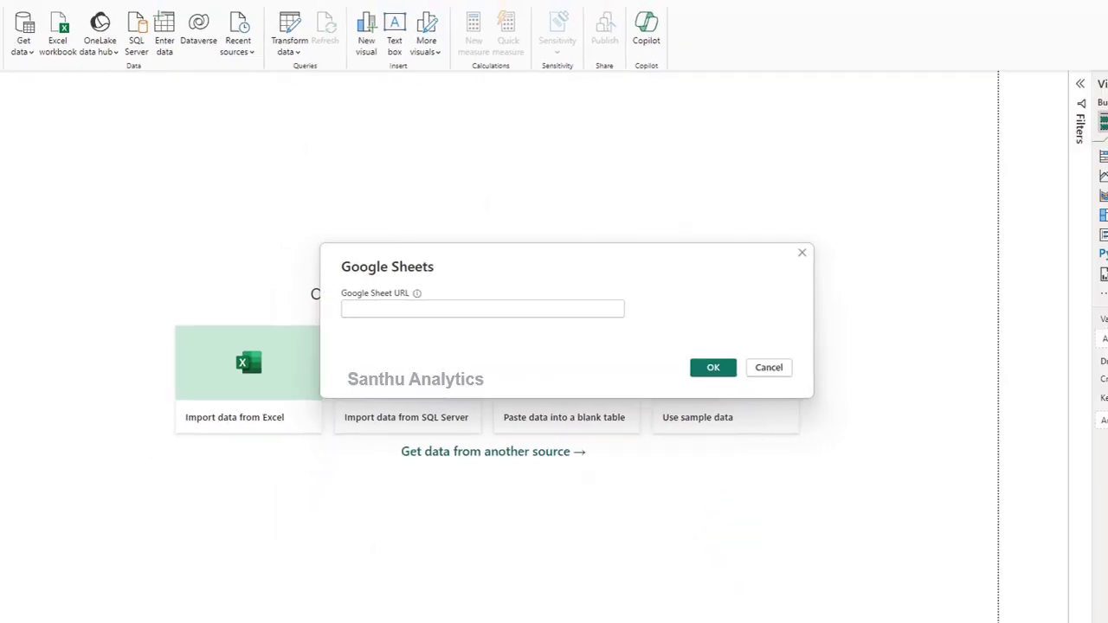
pyautogui.moveTo(656, 610)
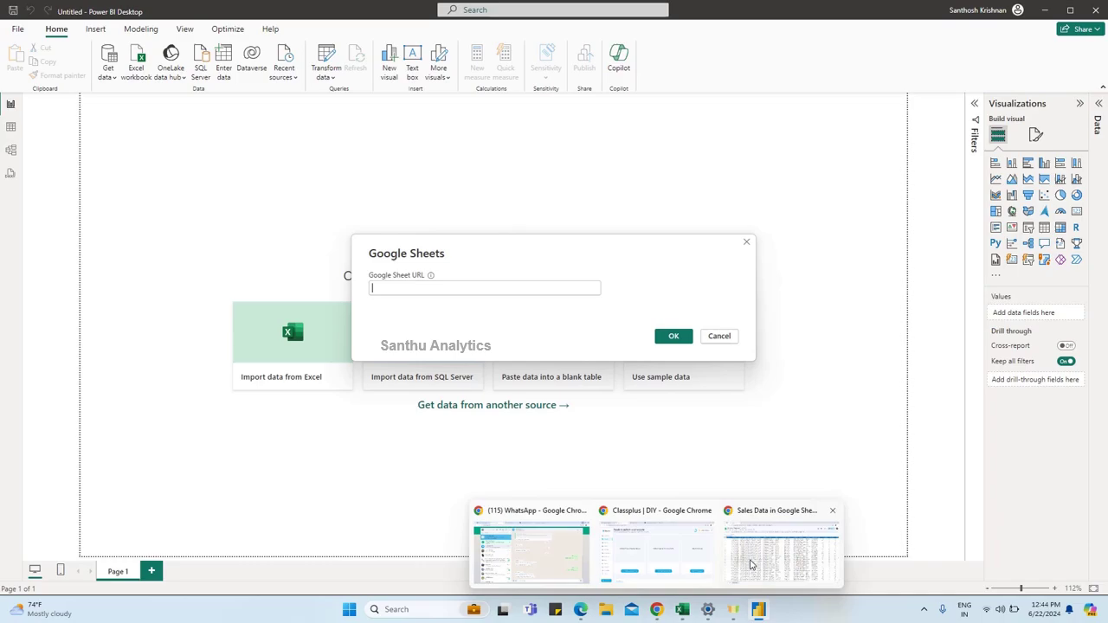
# Paste the sheet's link into the URL field and remove the trailing 'edit?usp=sharing'
pyautogui.click(751, 565)
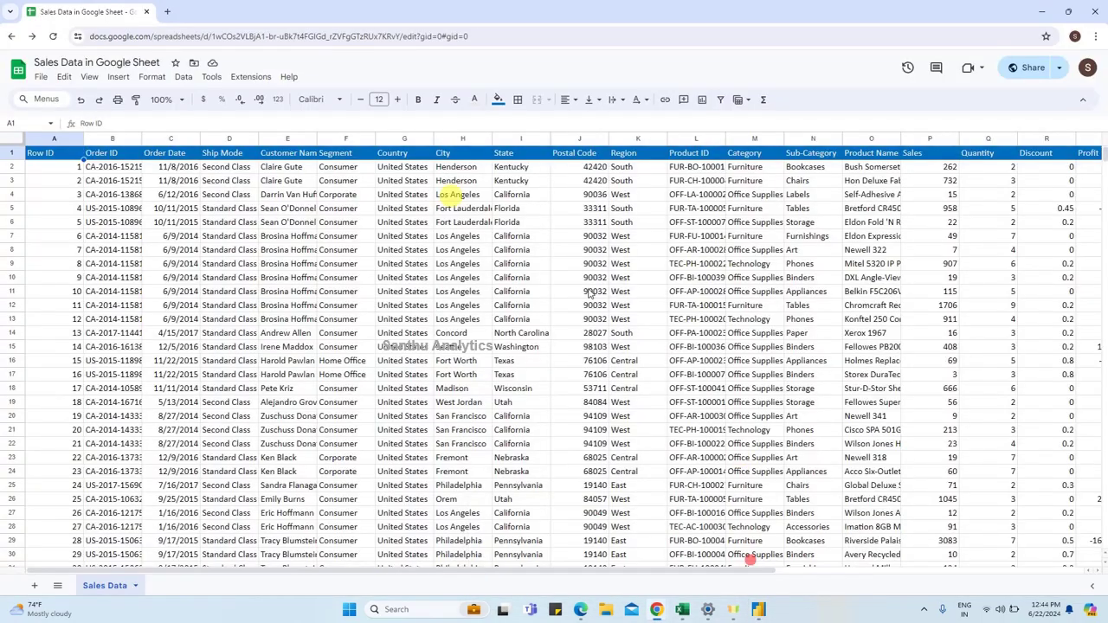
pyautogui.click(587, 293)
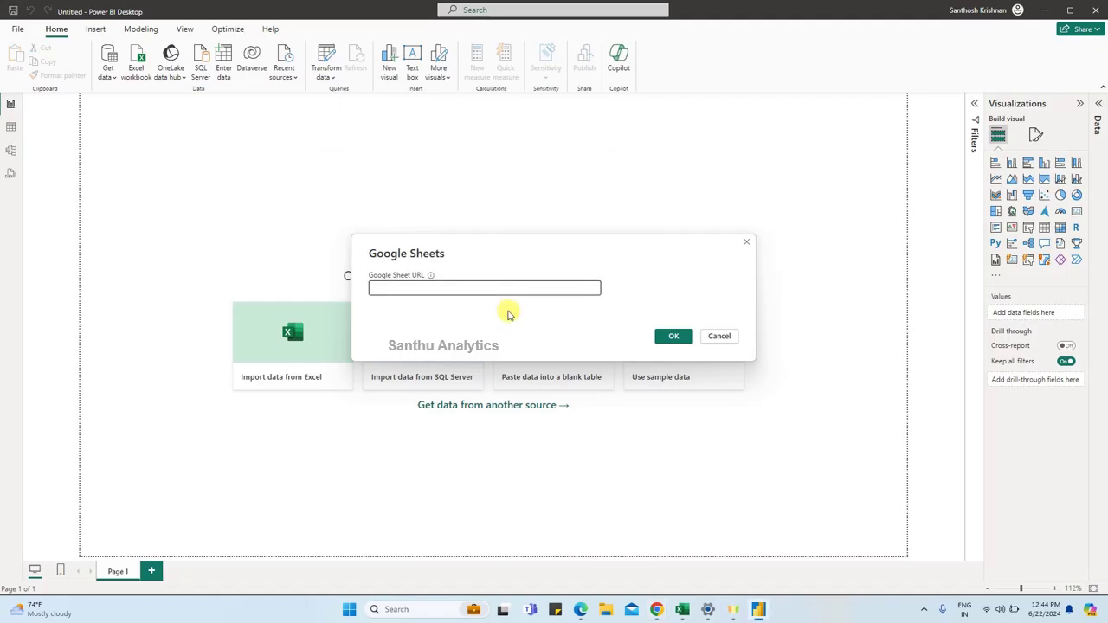
pyautogui.hotkey('ctrl', 'v')
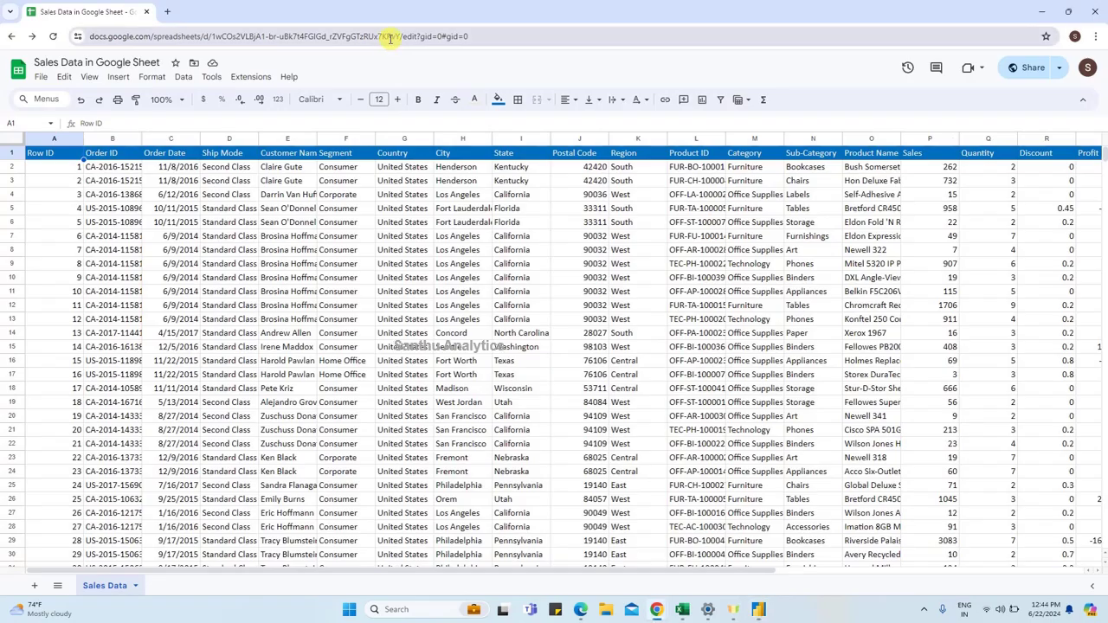
pyautogui.click(391, 38)
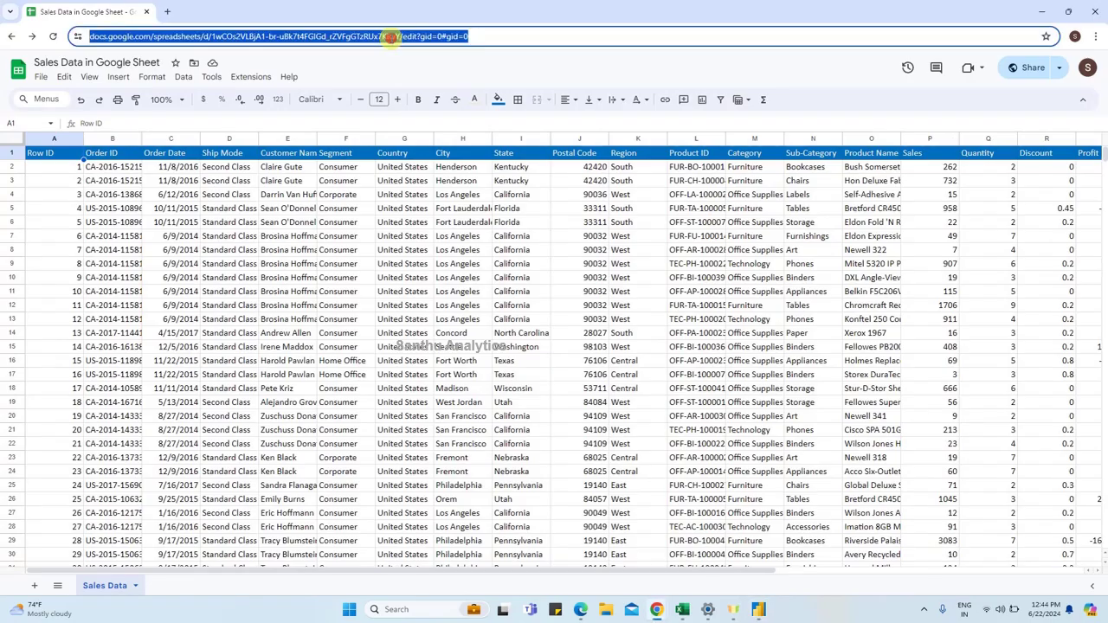
pyautogui.click(391, 40)
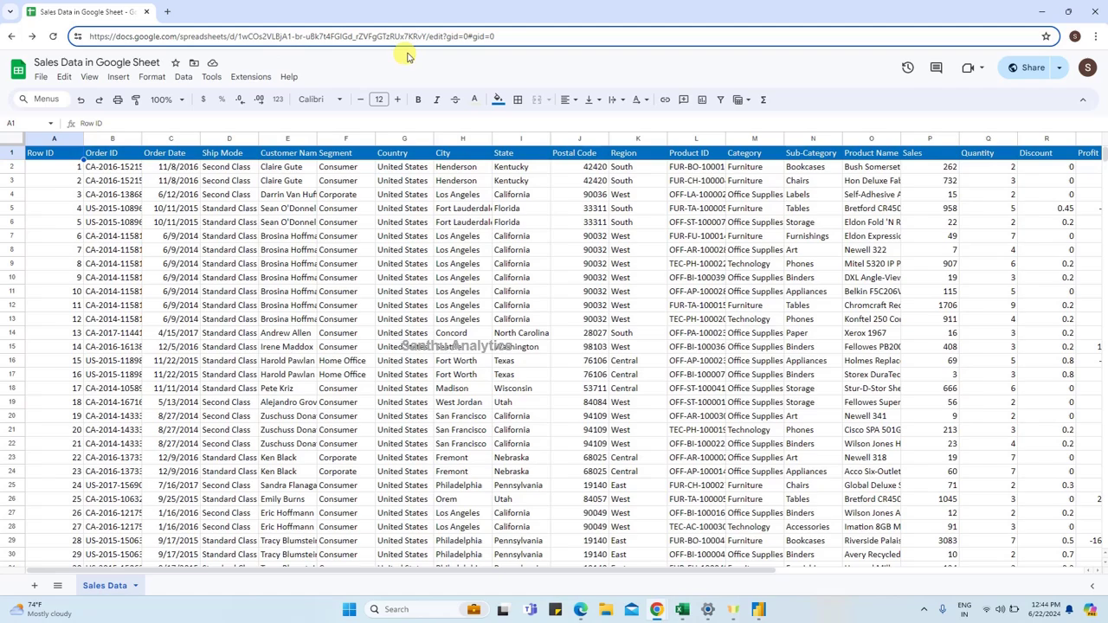
pyautogui.click(446, 38)
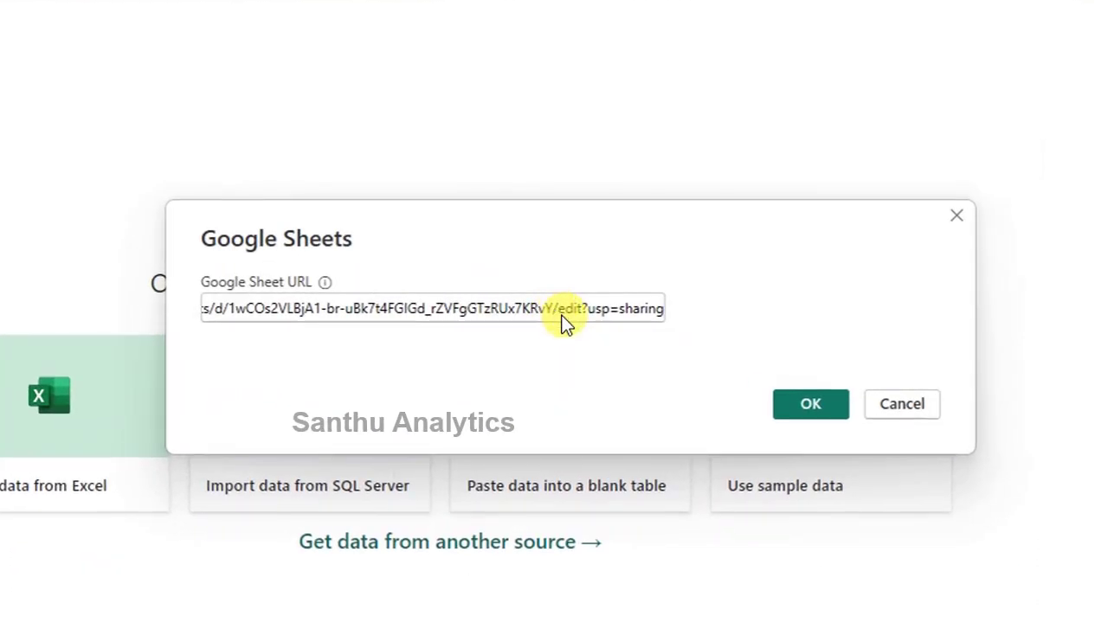
pyautogui.click(555, 308)
pyautogui.keyDown('shift'); pyautogui.click(660, 307); pyautogui.keyUp('shift')
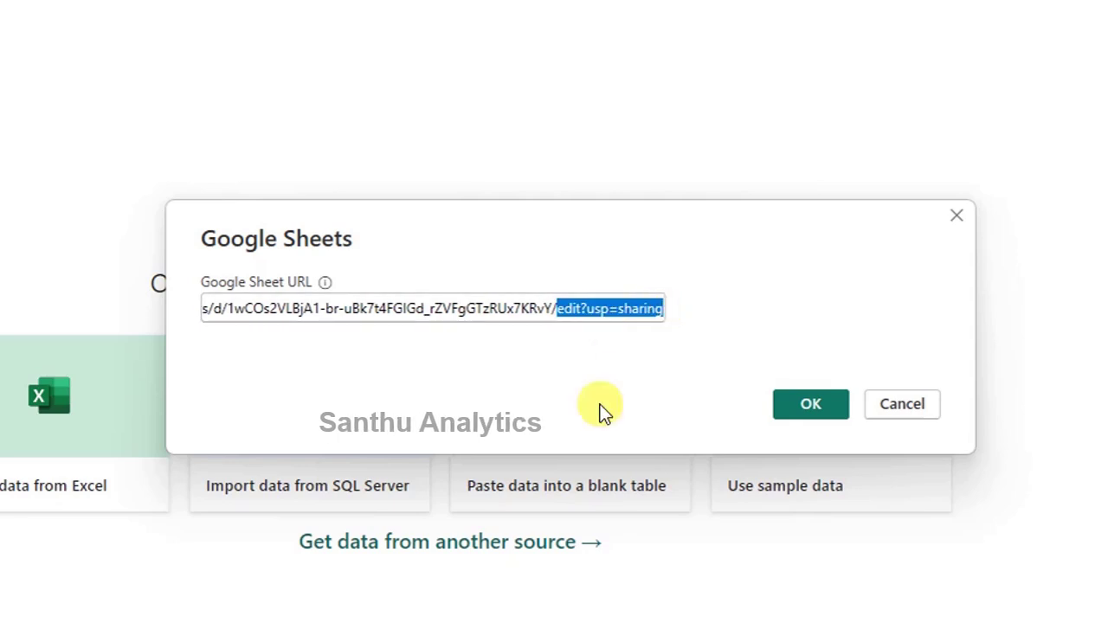
pyautogui.press('BackSpace')
pyautogui.press('BackSpace')
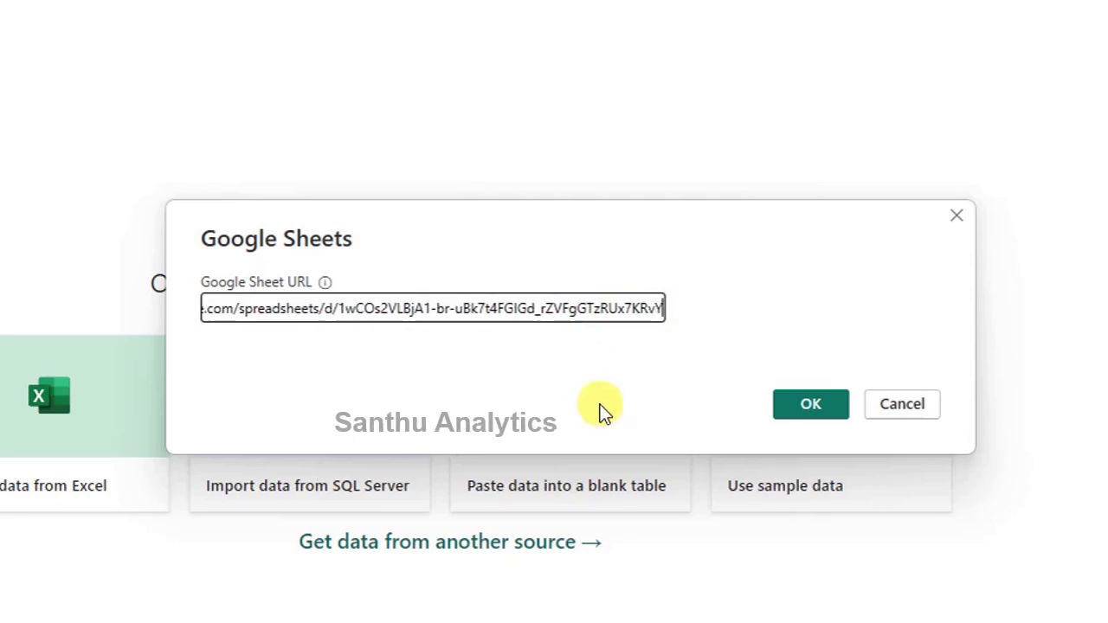
# Submit the Google Sheet link and begin the Google account sign-in
pyautogui.click(802, 407)
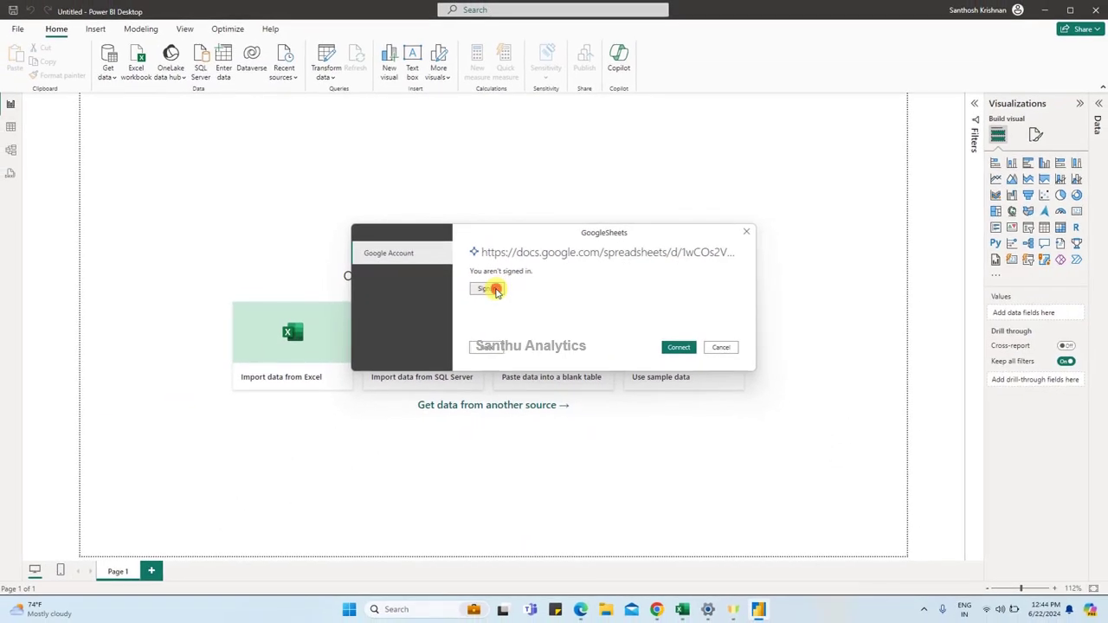
pyautogui.click(494, 290)
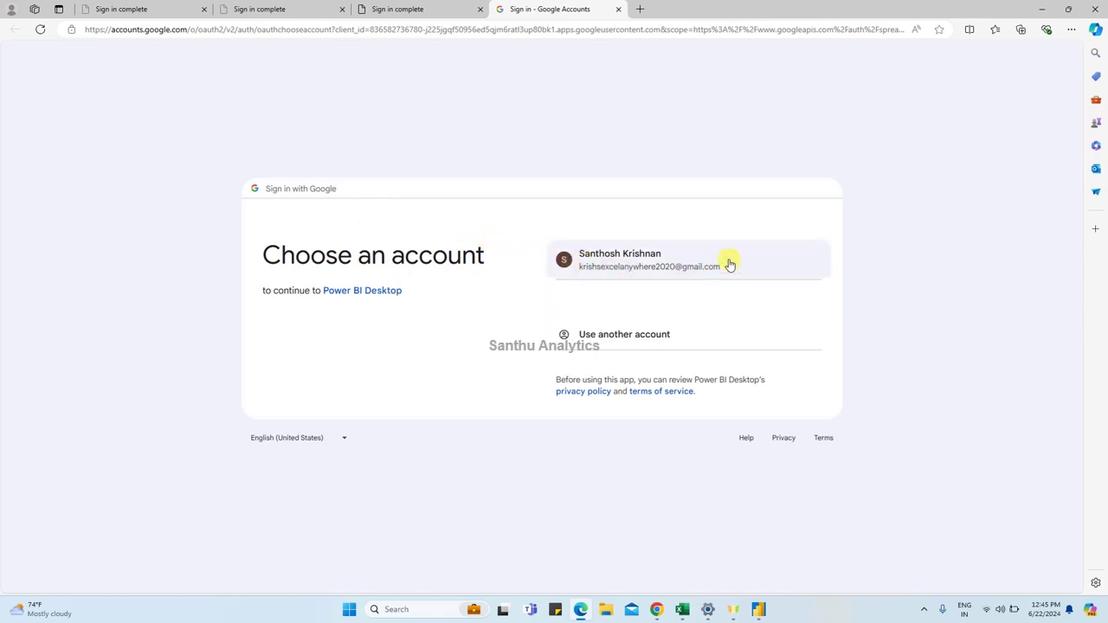
# Choose the Google account and allow Power BI Desktop access to it
pyautogui.click(782, 264)
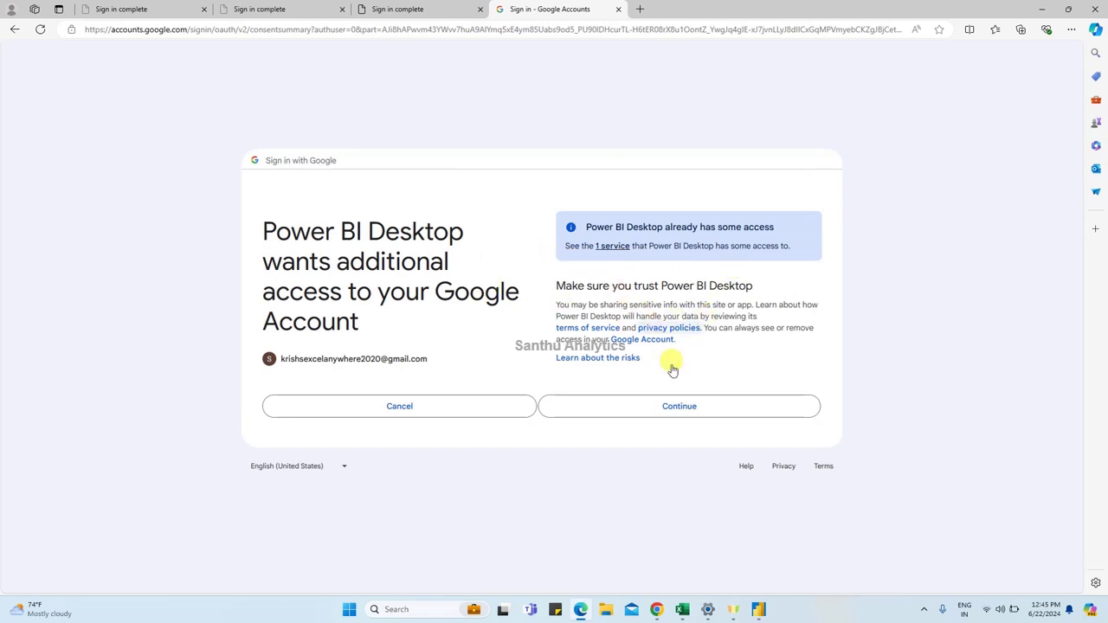
pyautogui.click(684, 409)
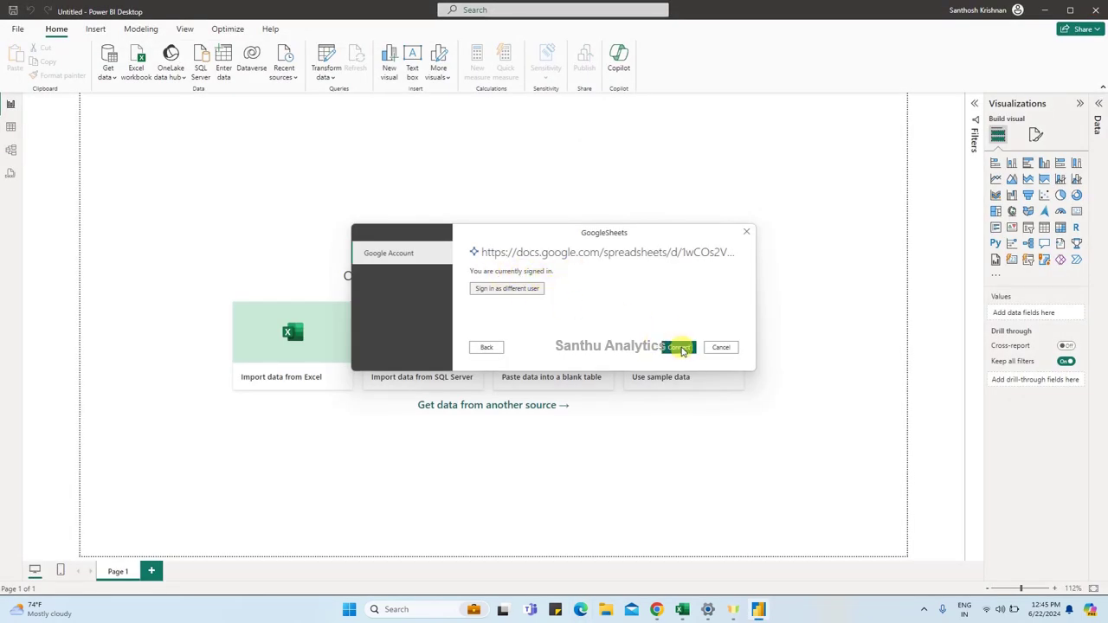
# Connect, preview the Sales Data table in the Navigator, then switch to the Google Sheet
pyautogui.click(680, 348)
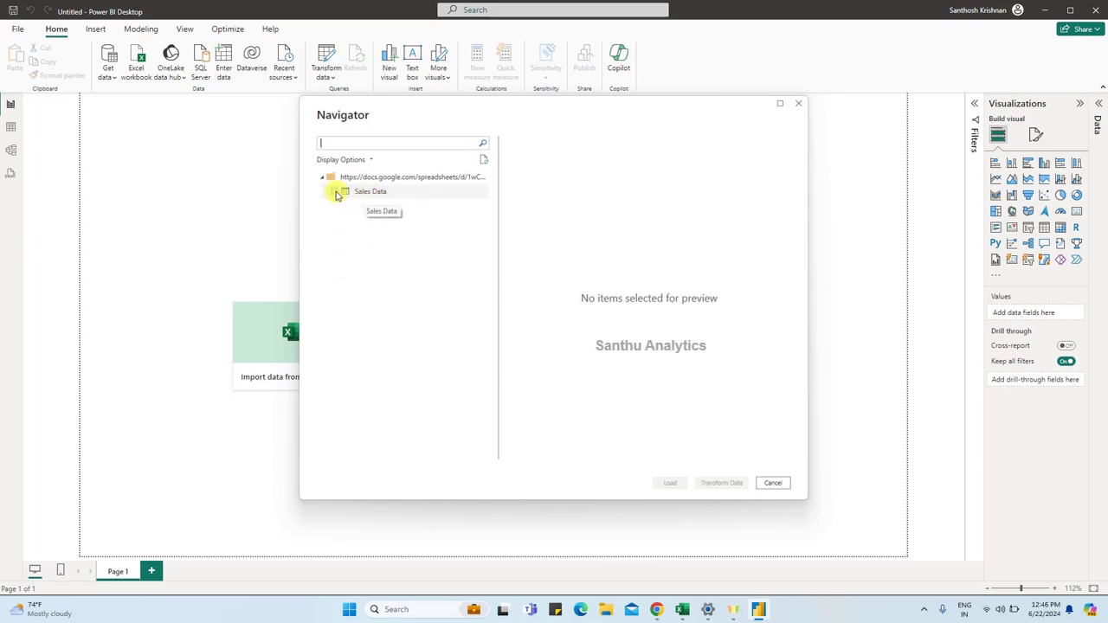
pyautogui.click(335, 192)
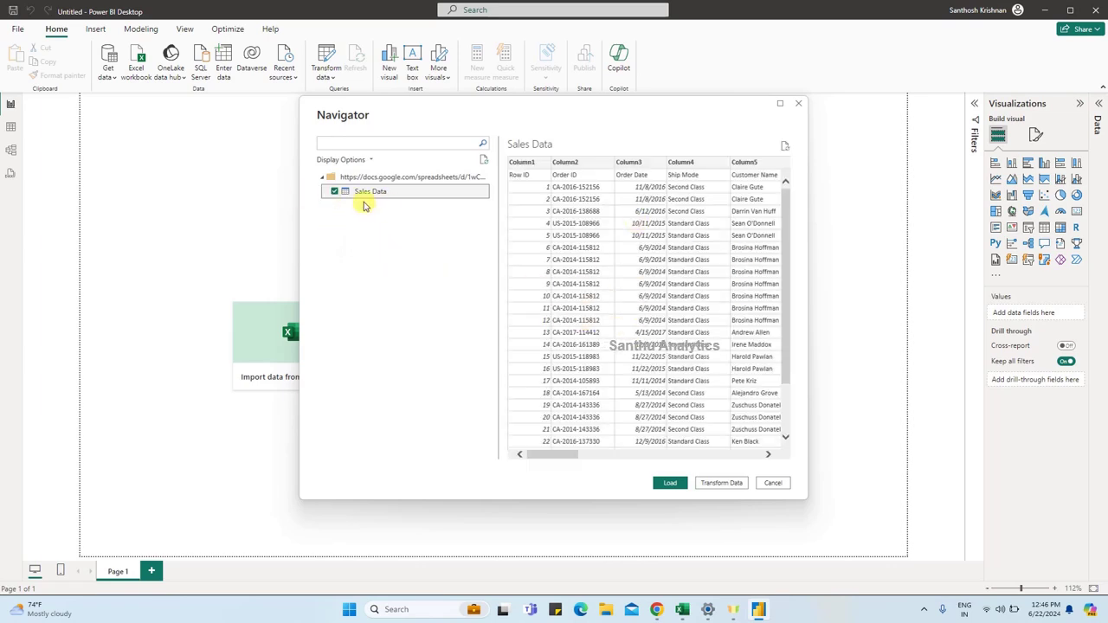
pyautogui.hotkey('alt', 'Tab')
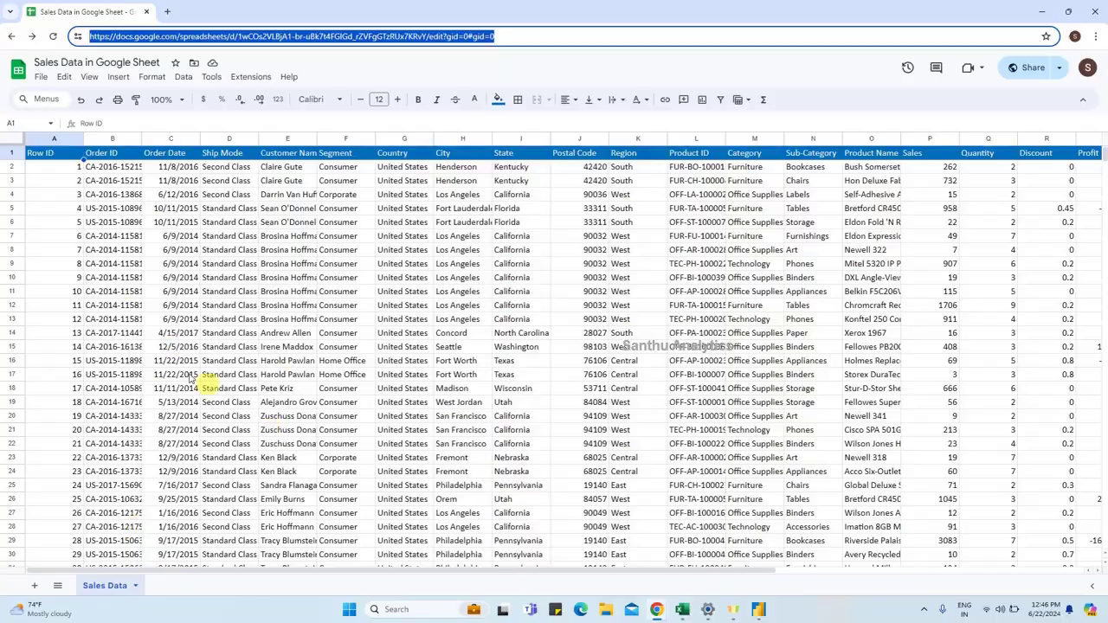
# Switch back to Power BI Desktop's Navigator preview of the Sales Data table
pyautogui.hotkey('alt', 'Tab')
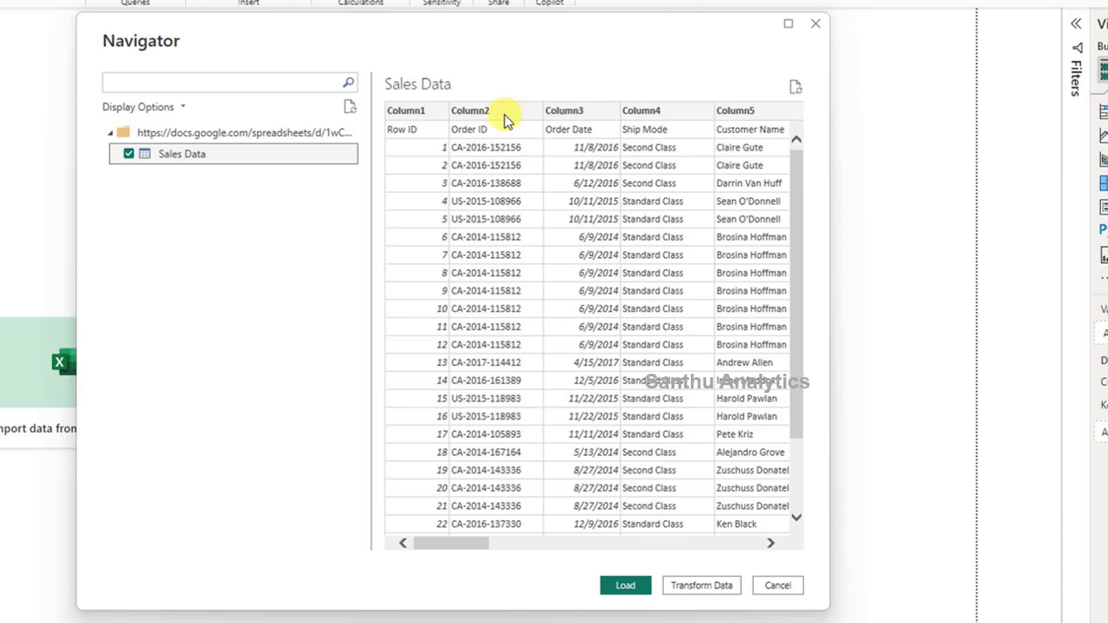
# Promote the first row of Sales Data to column headers and load the table into the report
pyautogui.click(715, 589)
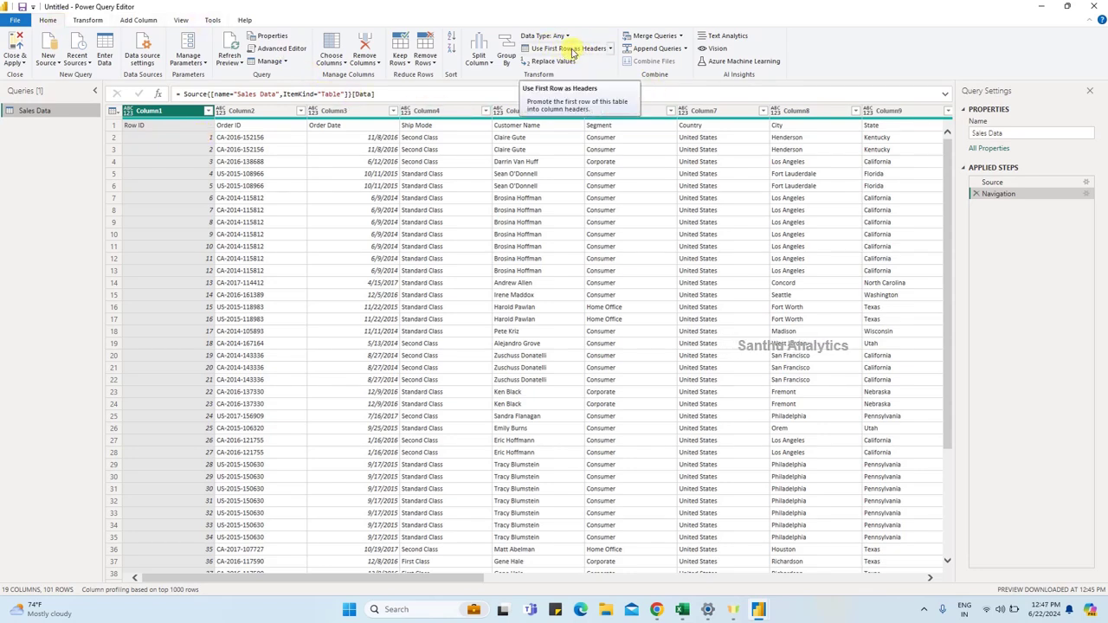
pyautogui.click(571, 49)
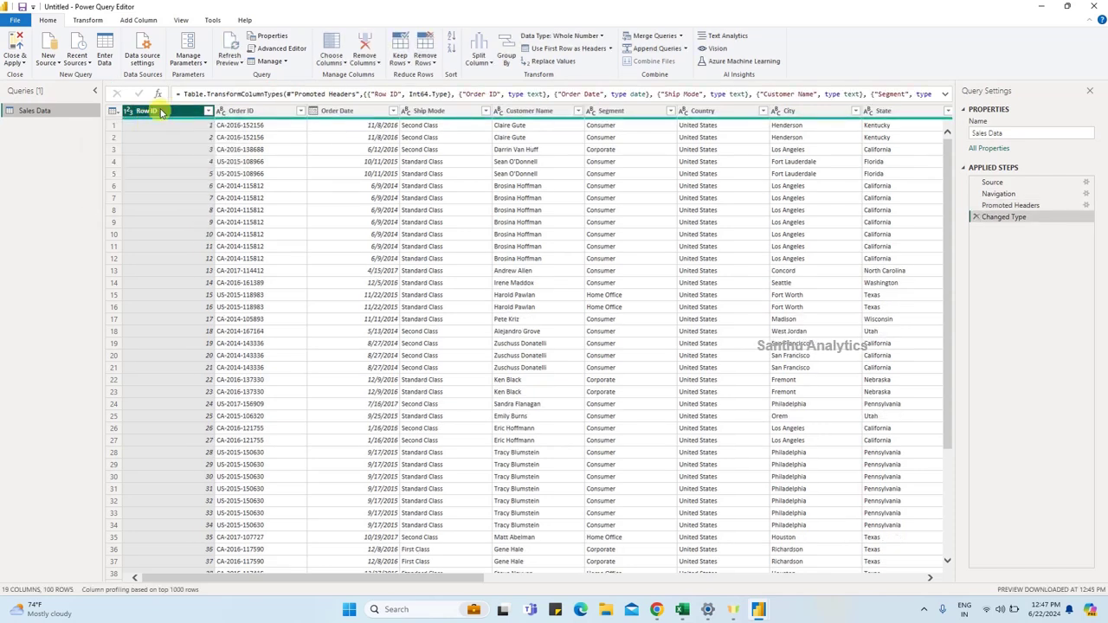
pyautogui.click(19, 66)
pyautogui.click(40, 76)
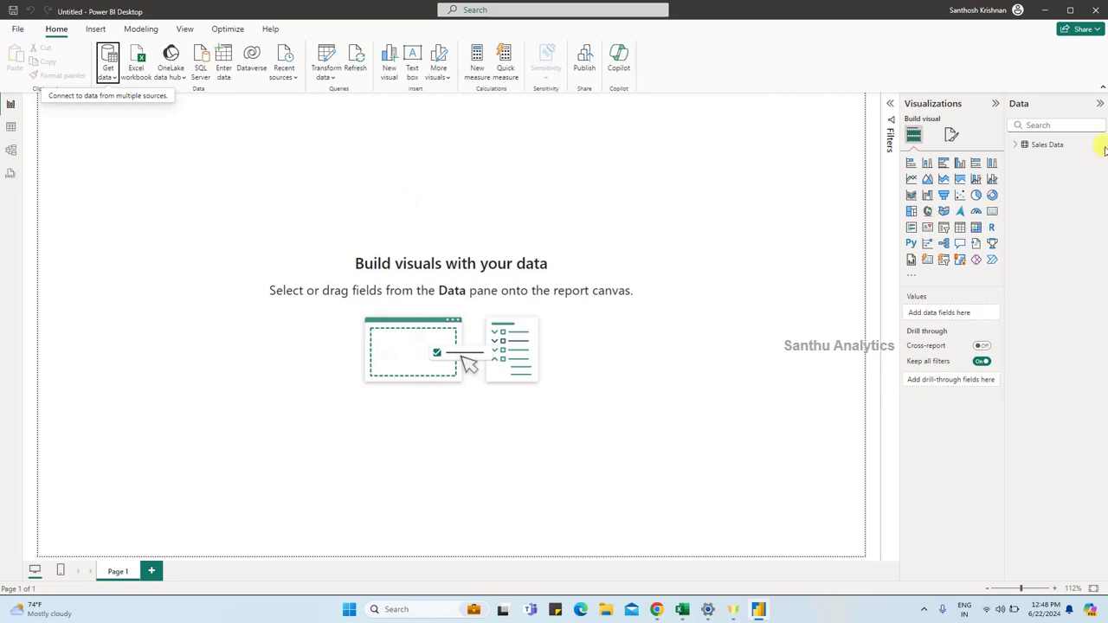
# Expand Sales Data in the Data pane and apply the purple Bloom report theme
pyautogui.click(1017, 147)
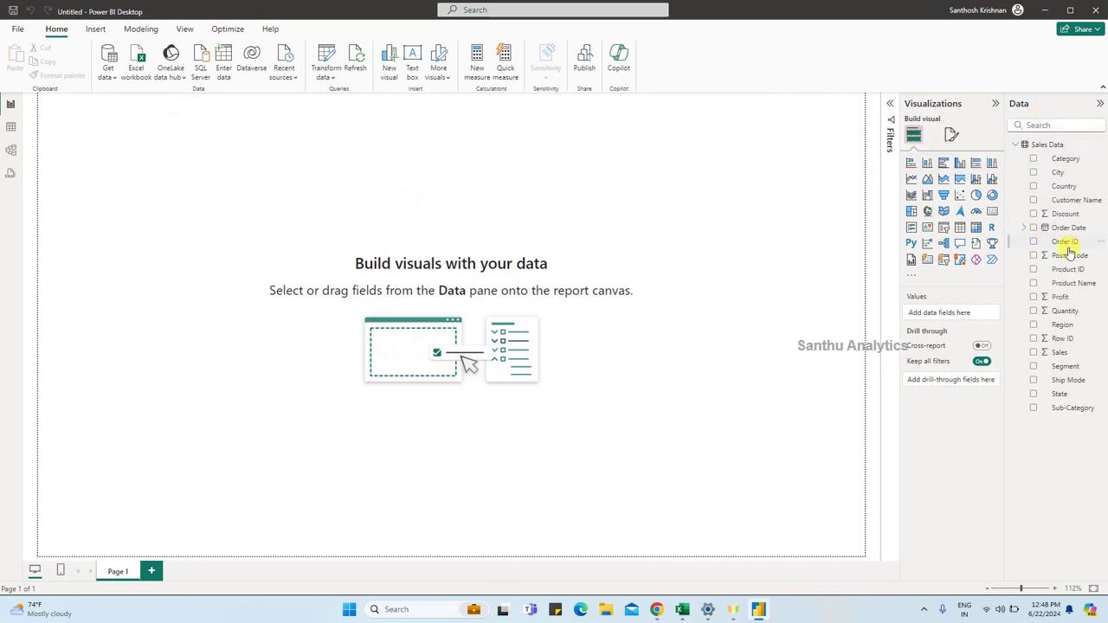
pyautogui.hotkey('alt', 'Tab')
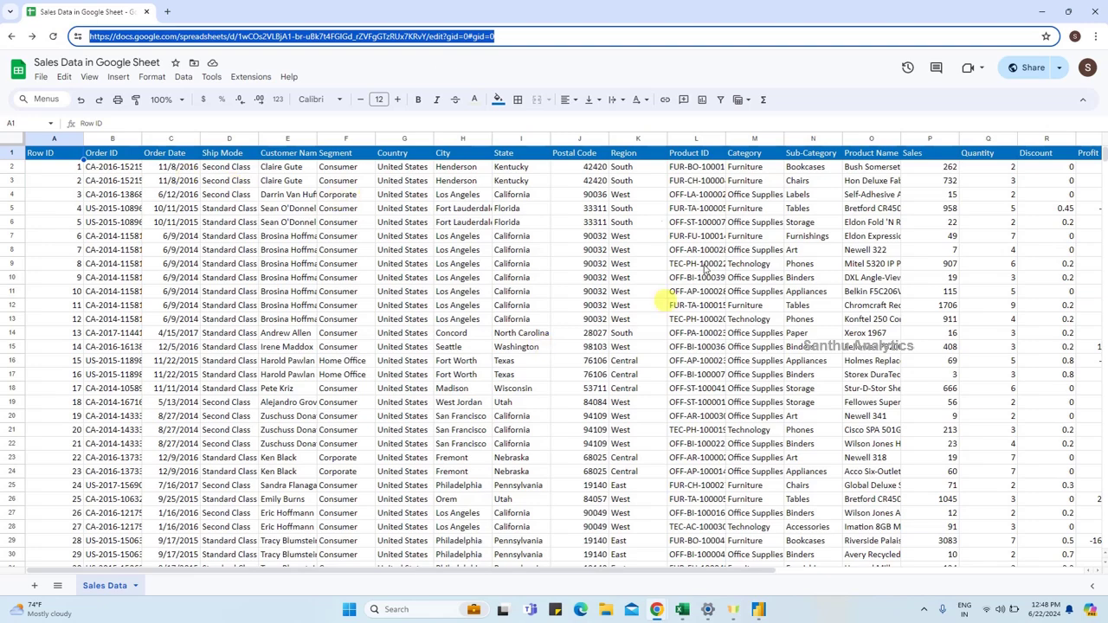
pyautogui.click(1043, 12)
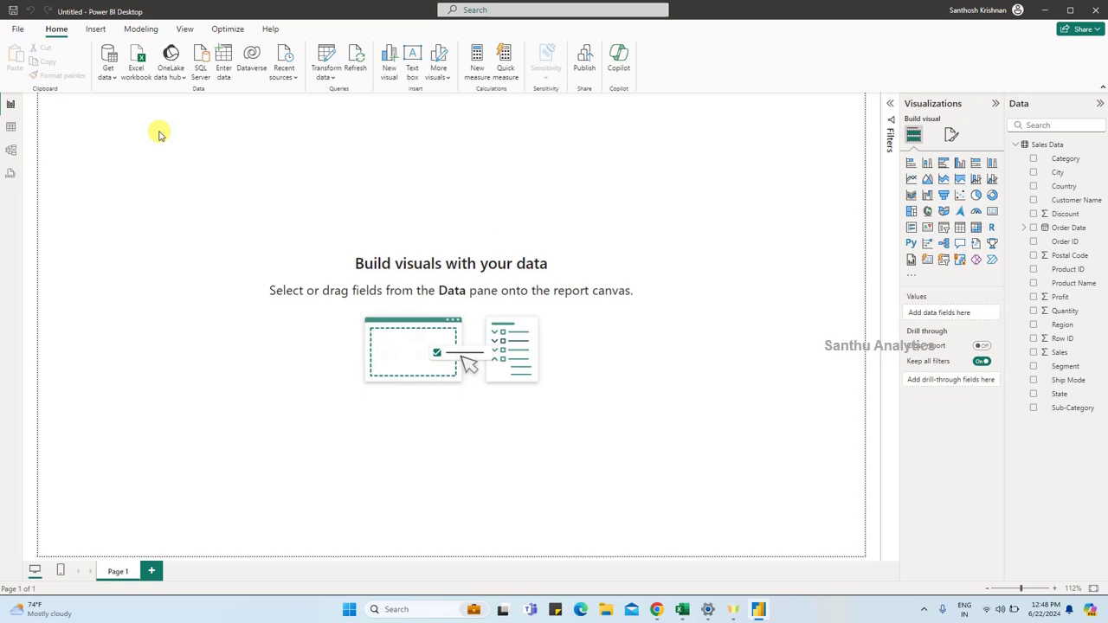
pyautogui.click(187, 33)
pyautogui.click(272, 74)
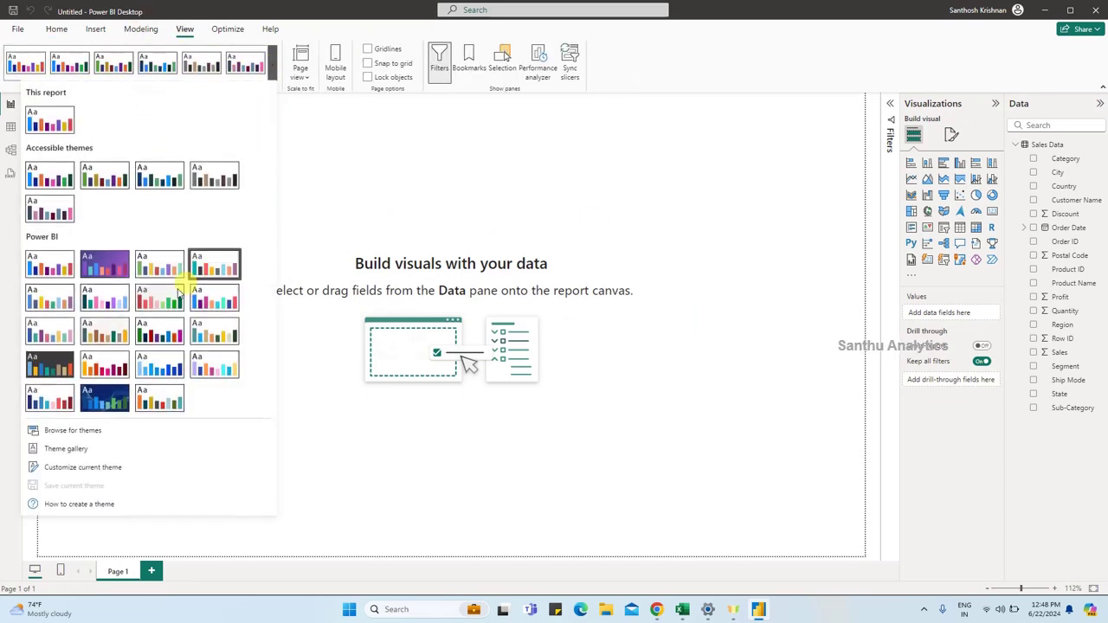
pyautogui.click(105, 265)
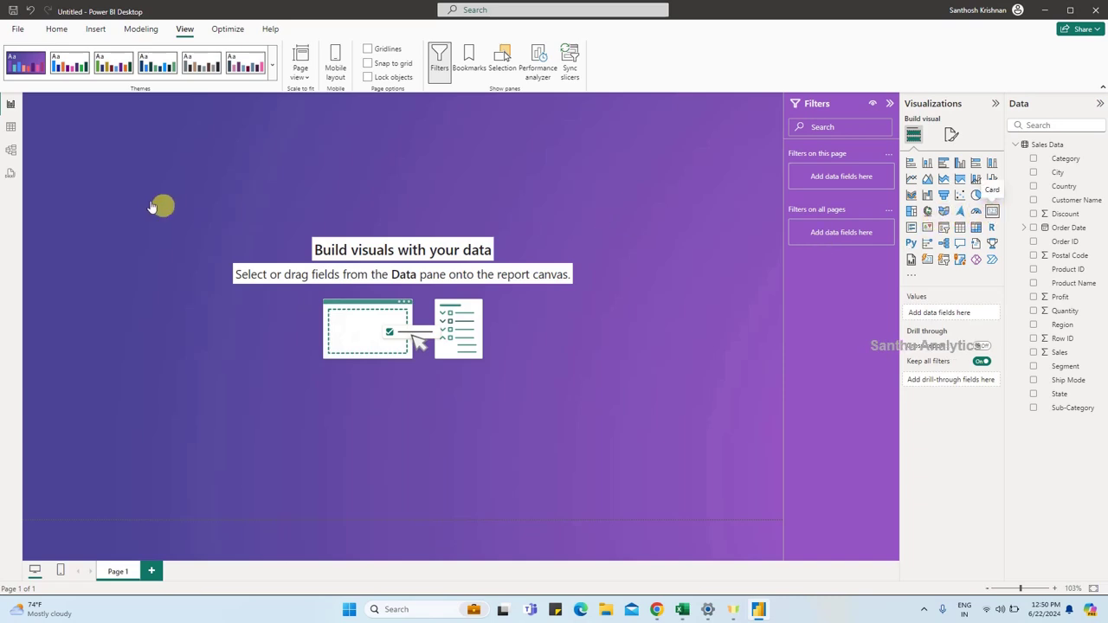
# Add a card counting Row ID at the top of the canvas and hide its category label
pyautogui.moveTo(152, 208); pyautogui.dragTo(647, 186)
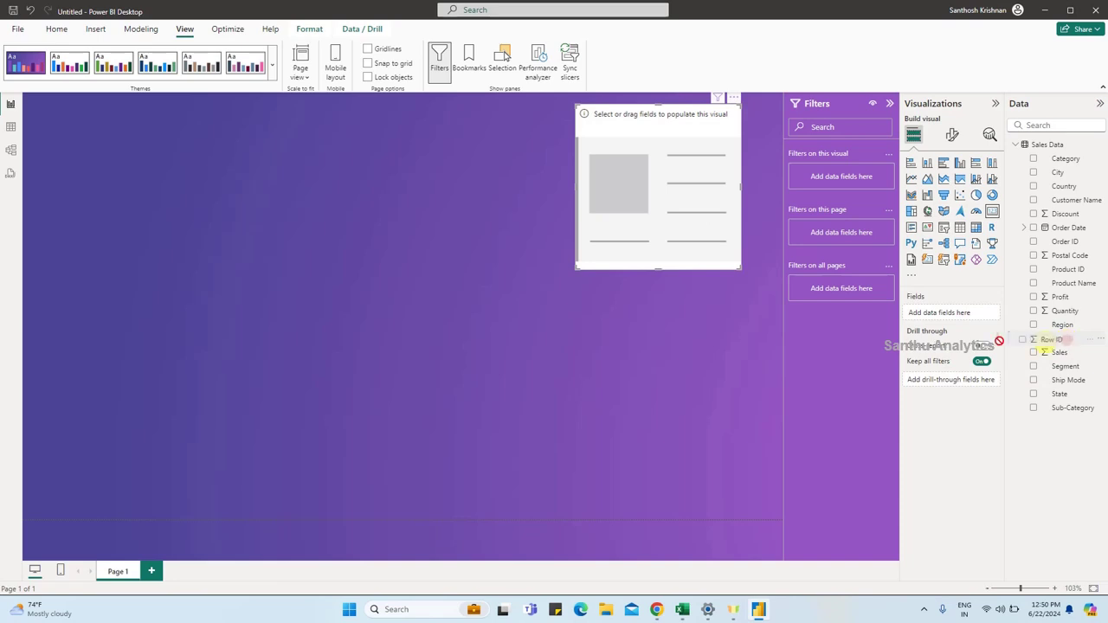
pyautogui.moveTo(997, 339); pyautogui.dragTo(638, 179)
pyautogui.click(952, 134)
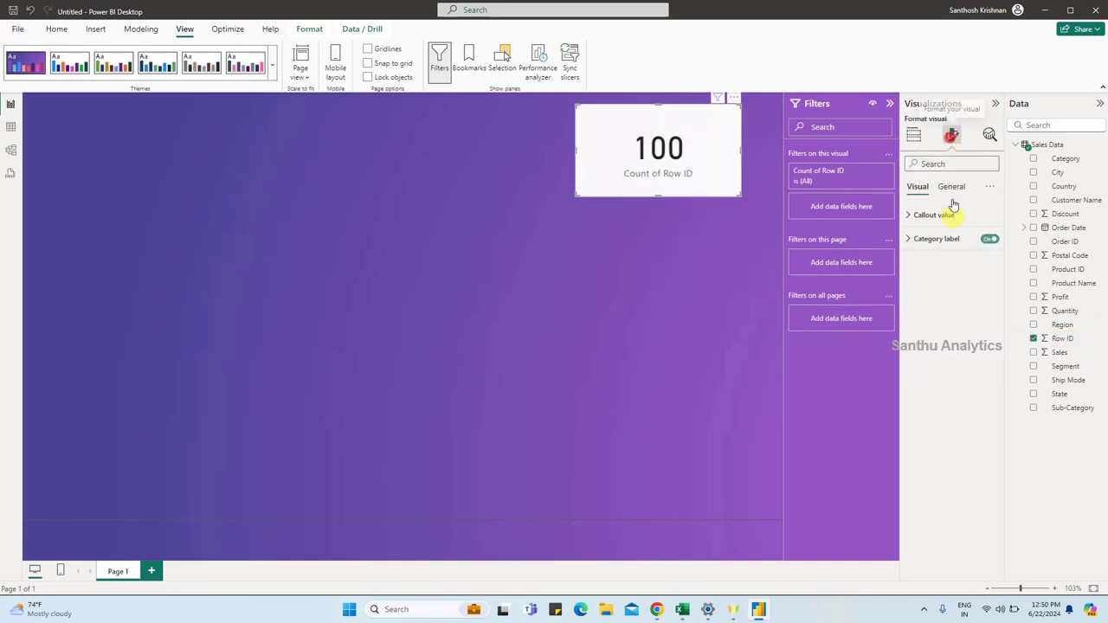
pyautogui.click(988, 239)
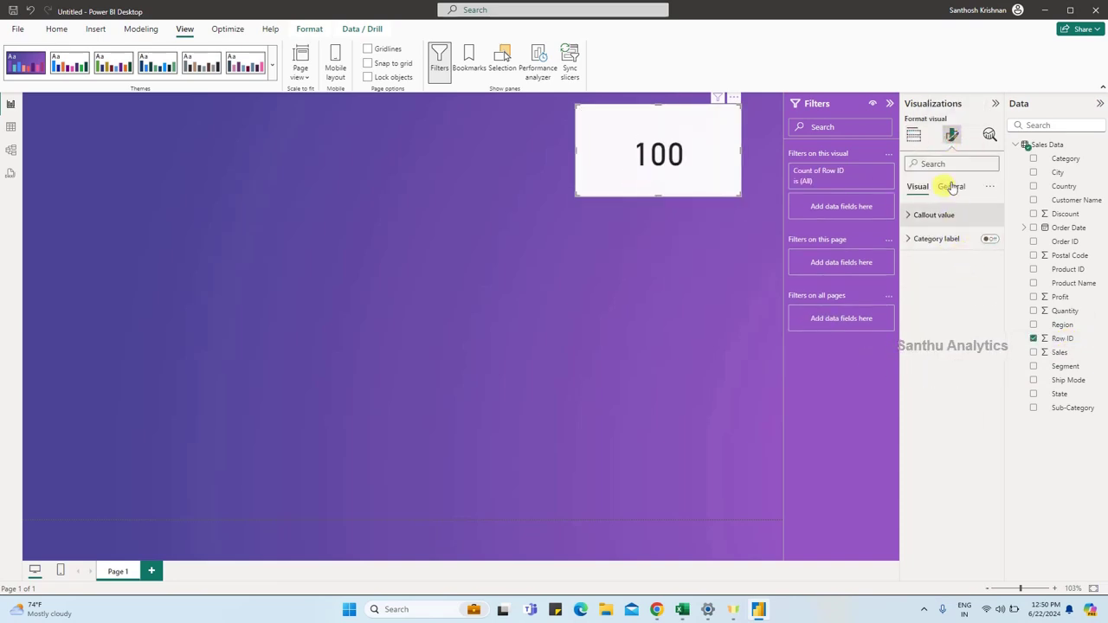
# Turn on the card title 'Total Records', centred on a grey background
pyautogui.click(951, 187)
pyautogui.click(933, 239)
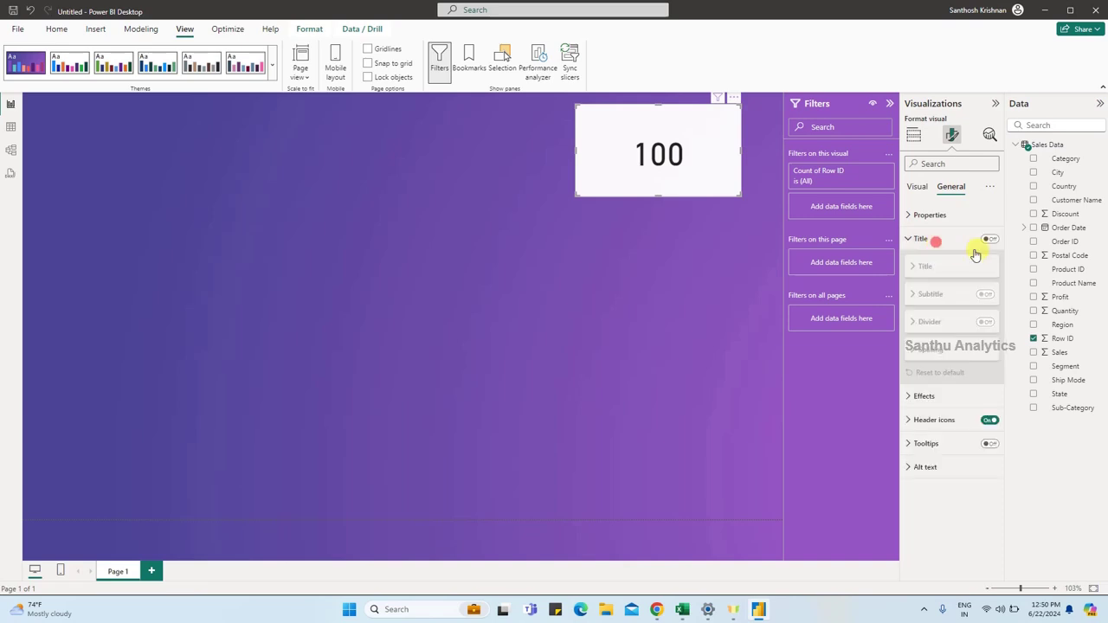
pyautogui.click(990, 239)
pyautogui.click(938, 275)
pyautogui.click(935, 296)
pyautogui.write('Te')
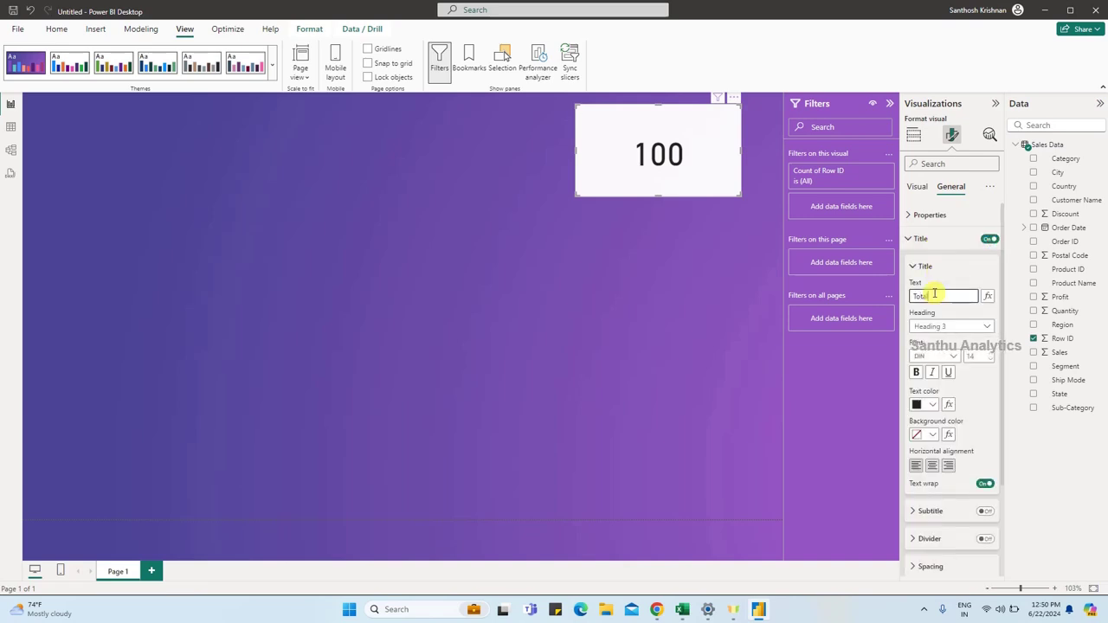
pyautogui.write(' Records')
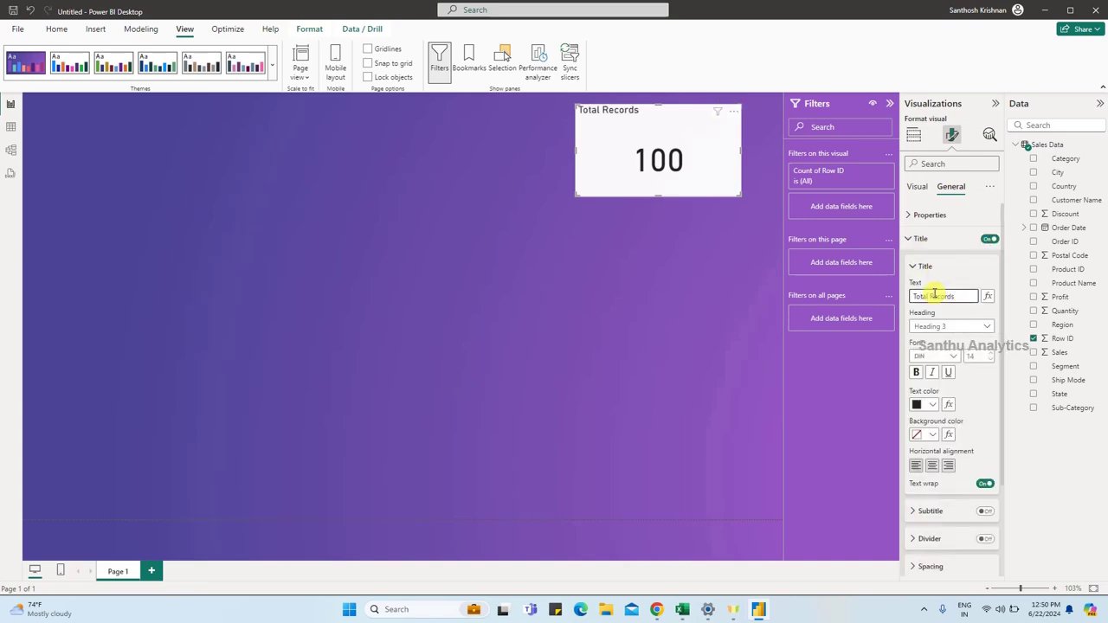
pyautogui.click(932, 465)
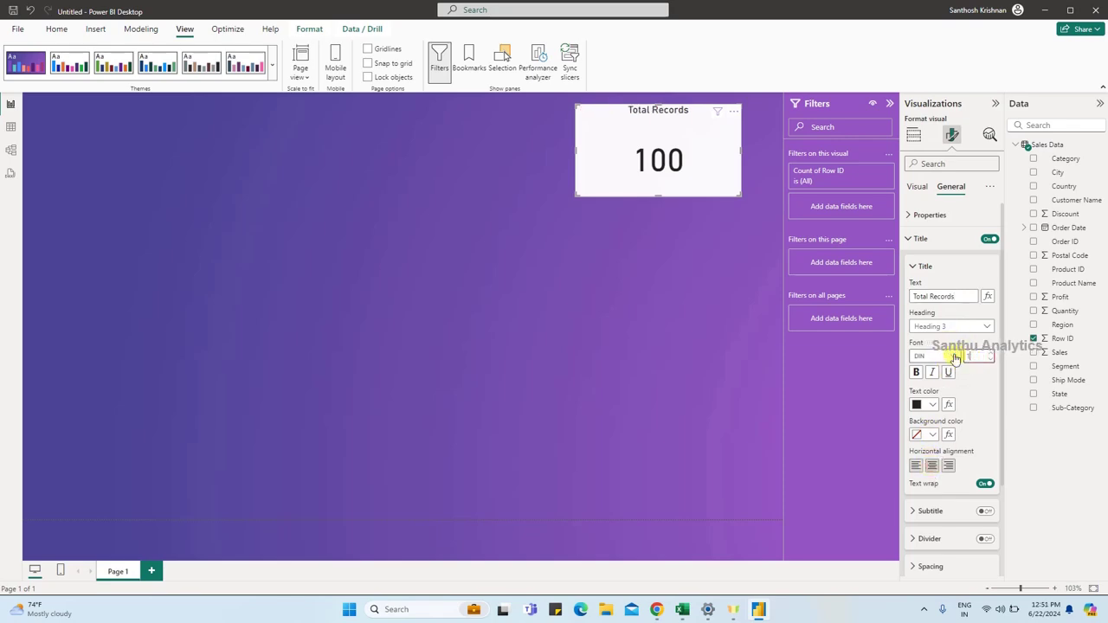
pyautogui.click(933, 435)
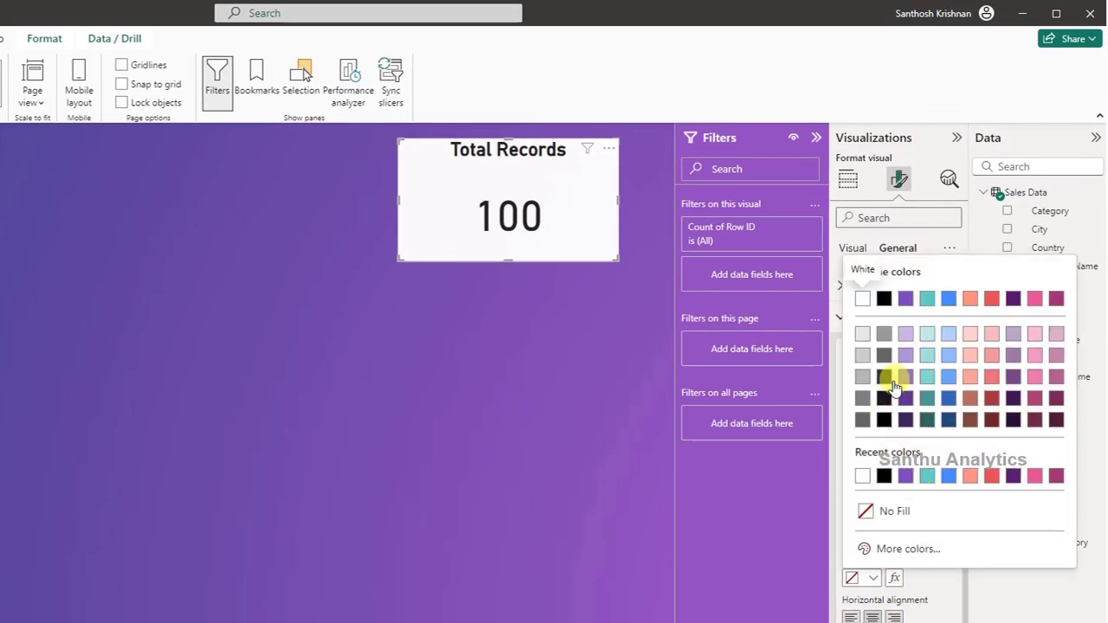
pyautogui.click(906, 355)
pyautogui.click(862, 578)
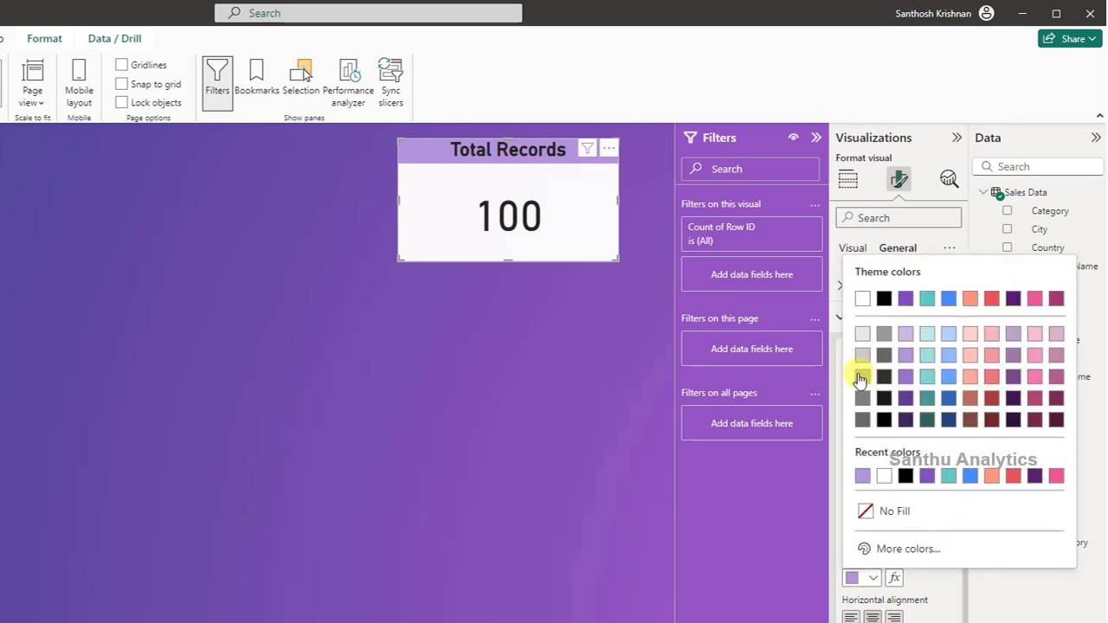
pyautogui.click(860, 375)
# Shorten the card and give it a visual border with 12 px rounded corners
pyautogui.moveTo(508, 260); pyautogui.dragTo(516, 212)
pyautogui.click(515, 212)
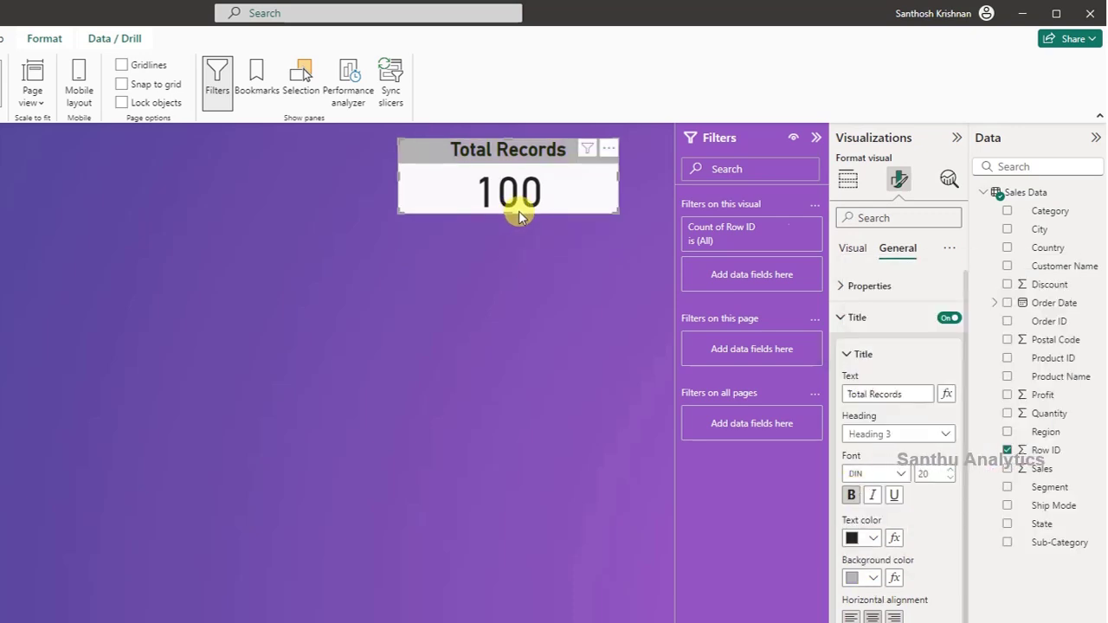
pyautogui.click(898, 248)
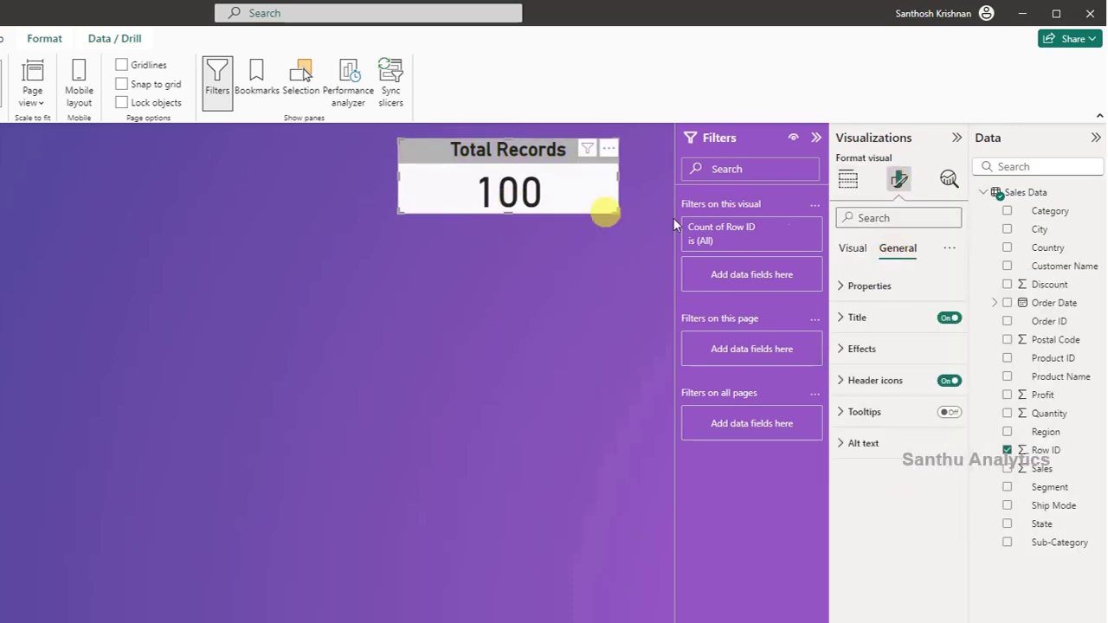
pyautogui.click(895, 348)
pyautogui.click(943, 511)
pyautogui.click(860, 511)
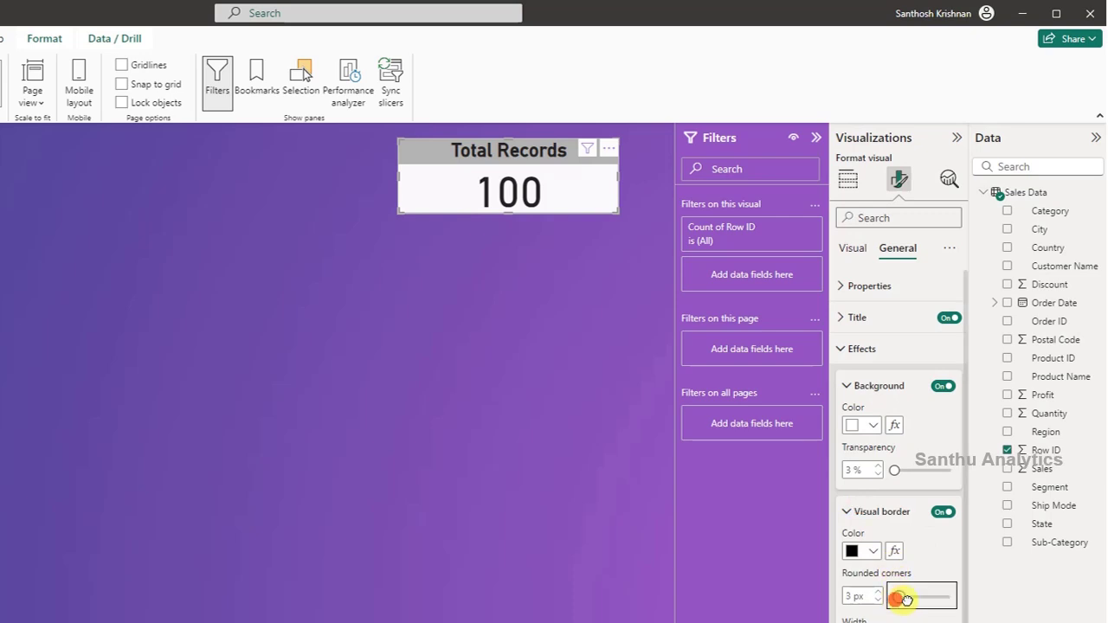
pyautogui.moveTo(892, 595); pyautogui.dragTo(916, 597)
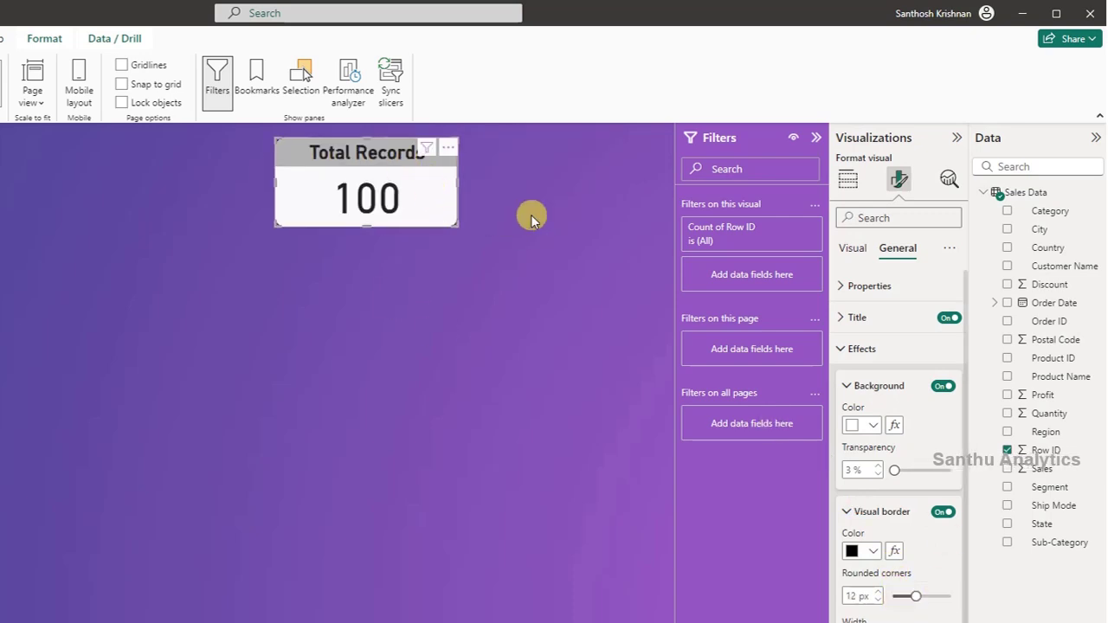
pyautogui.click(531, 219)
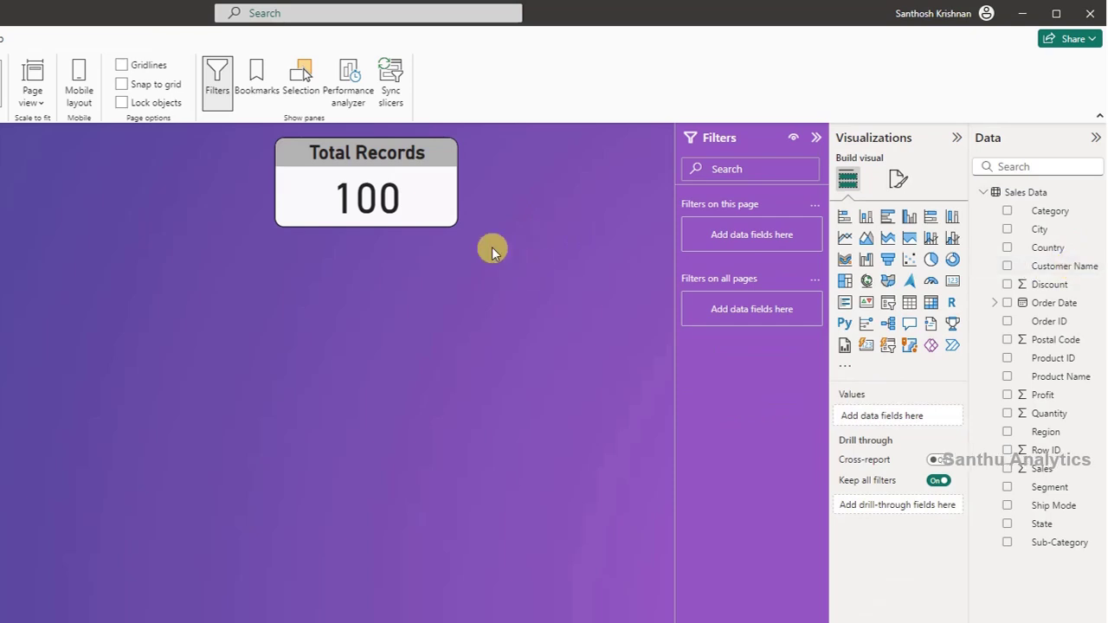
# Duplicate the Total Records card beside the original and collapse the Filters pane
pyautogui.click(423, 205)
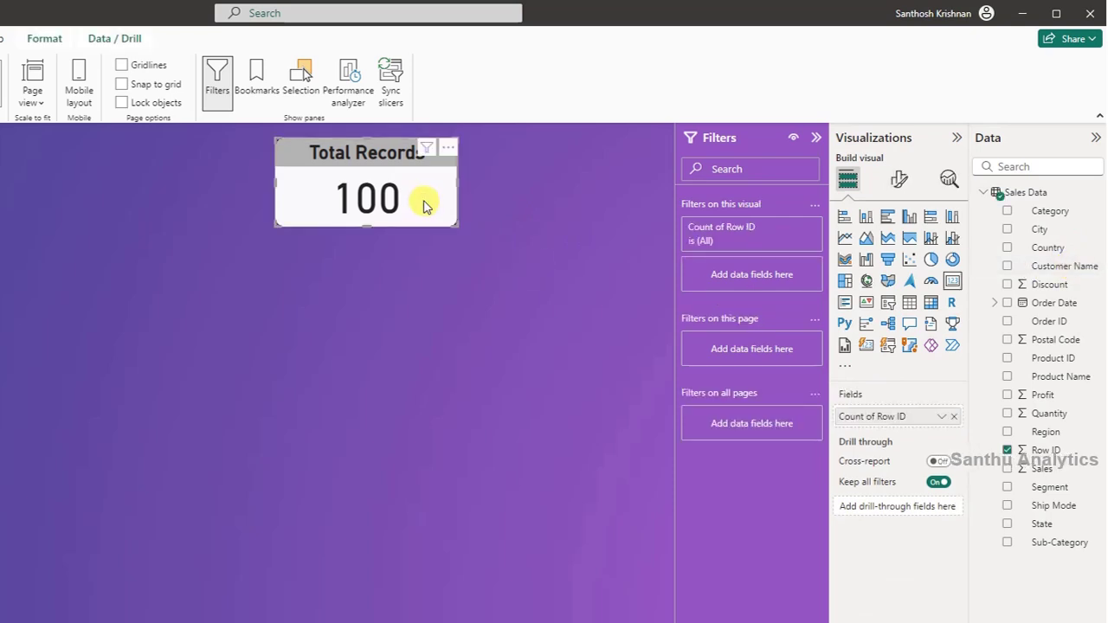
pyautogui.hotkey('ctrl', 'c')
pyautogui.hotkey('ctrl', 'v')
pyautogui.moveTo(445, 203); pyautogui.dragTo(615, 200)
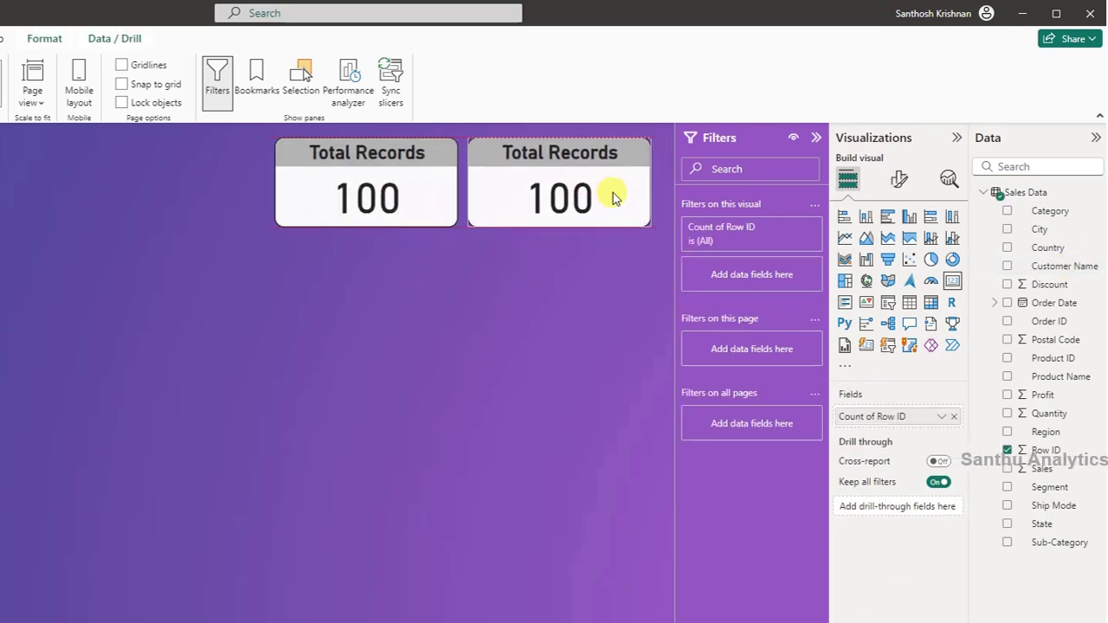
pyautogui.click(815, 137)
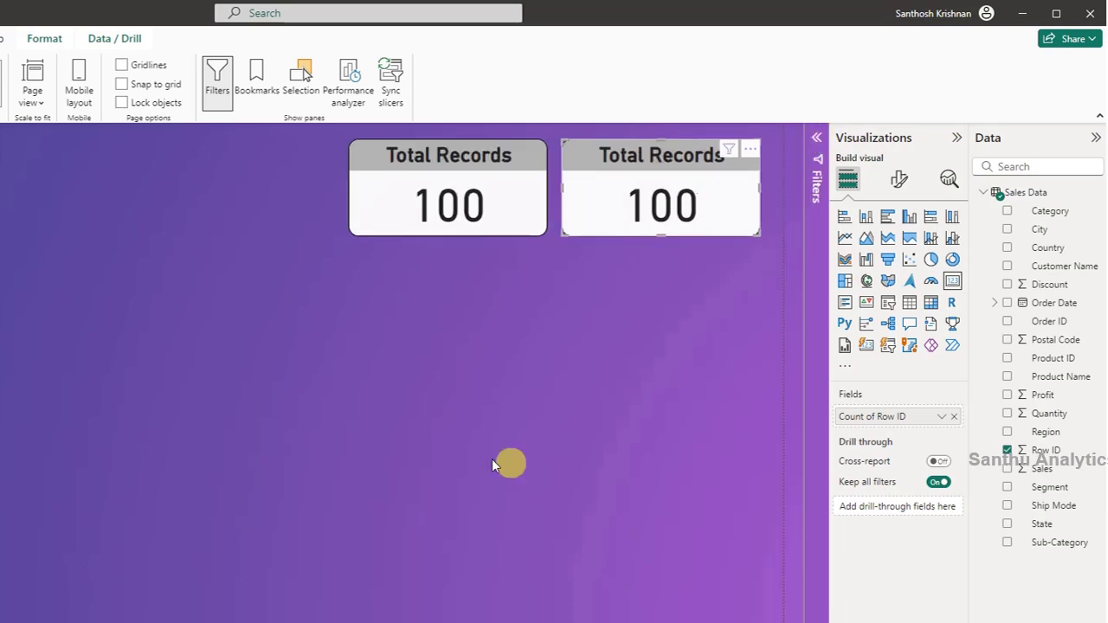
# Replace Row ID on the duplicate with a distinct count of Customer Name
pyautogui.click(748, 212)
pyautogui.click(954, 417)
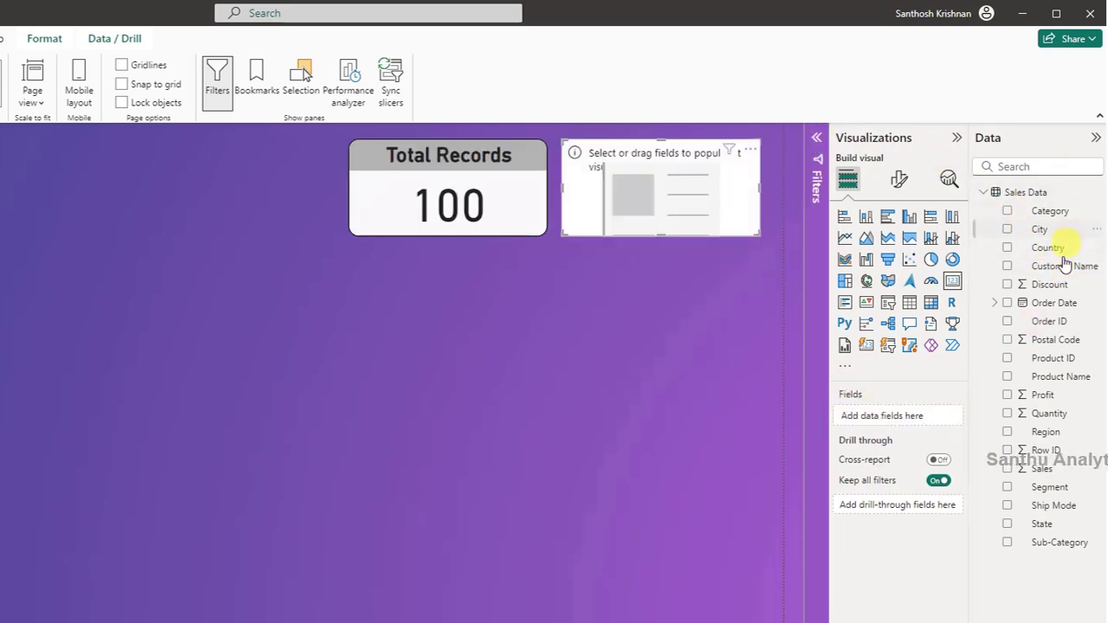
pyautogui.moveTo(1064, 269); pyautogui.dragTo(923, 420)
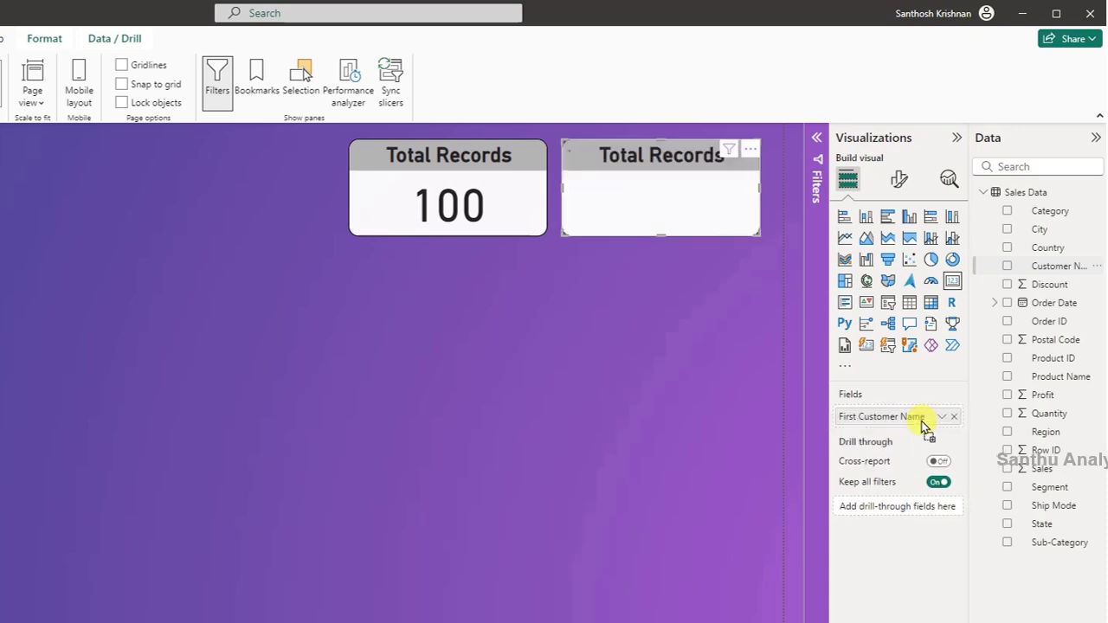
pyautogui.click(941, 418)
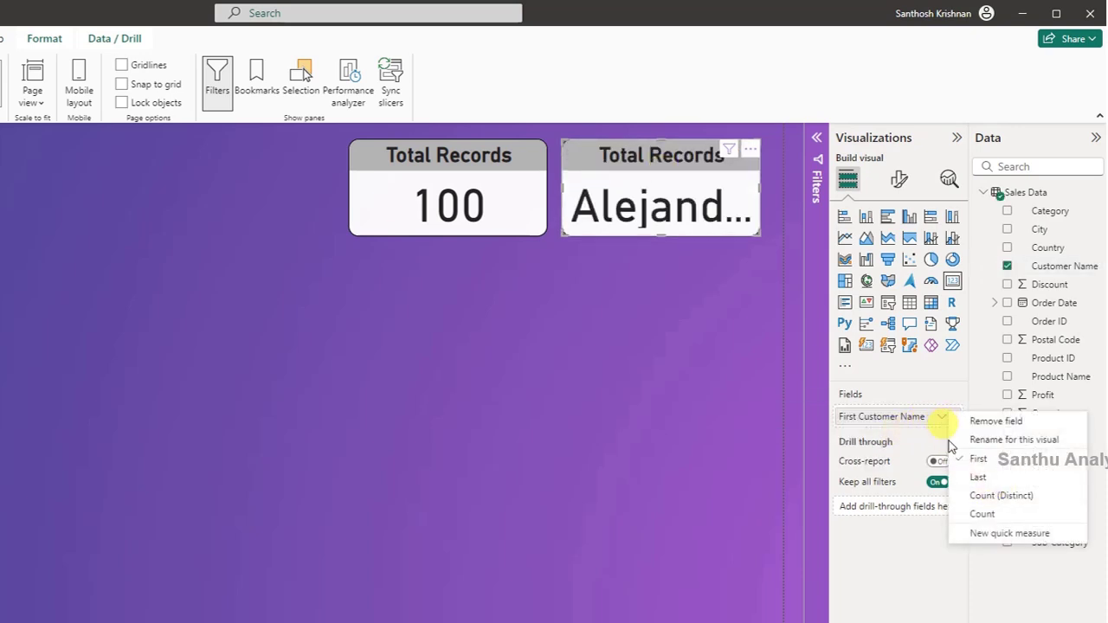
pyautogui.click(992, 496)
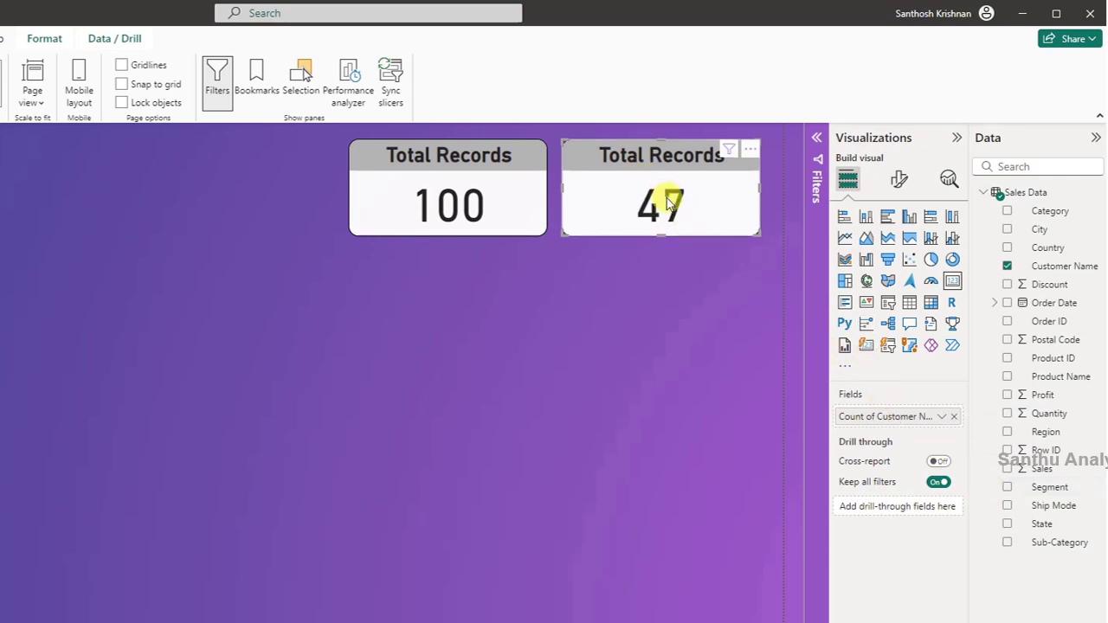
# Retitle the duplicate card 'Unique Customer'
pyautogui.click(899, 179)
pyautogui.click(899, 249)
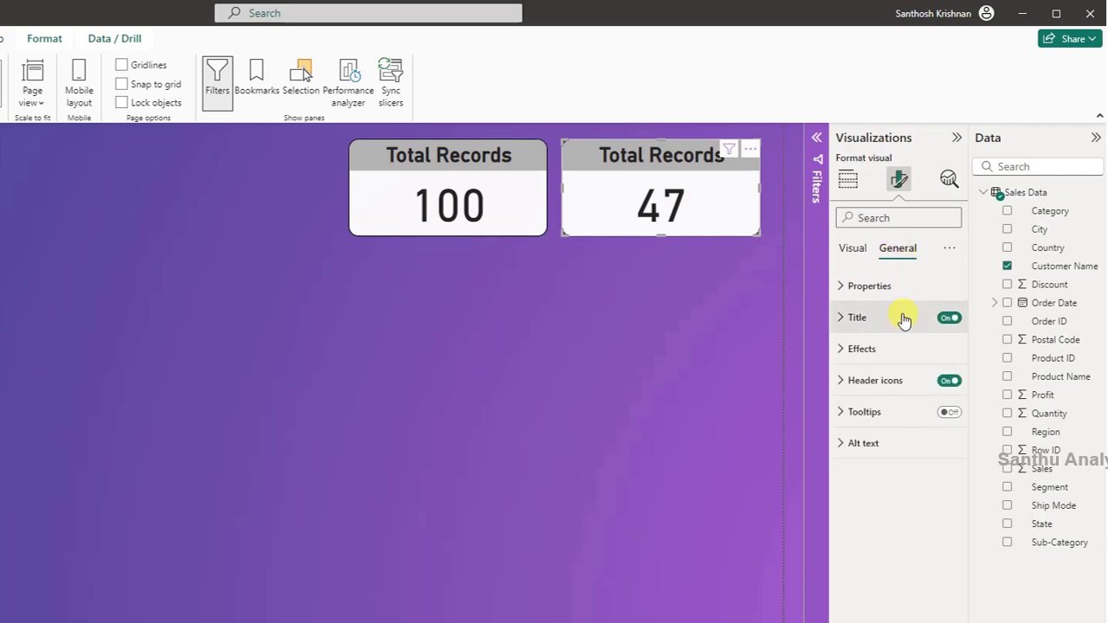
pyautogui.click(904, 317)
pyautogui.tripleClick(891, 394)
pyautogui.write('Unique Customer')
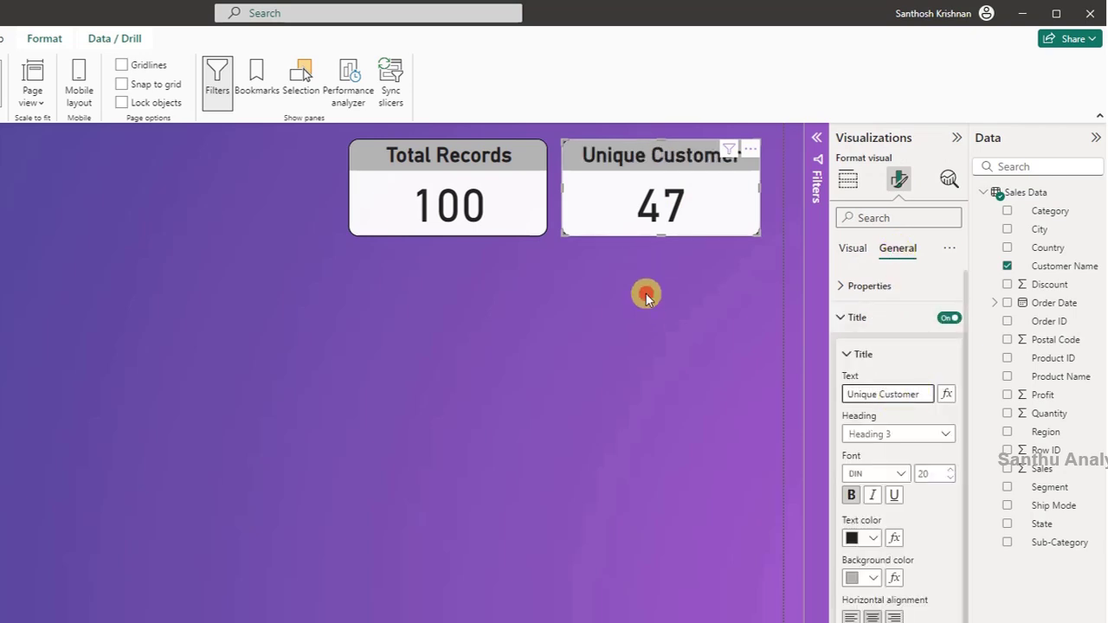
pyautogui.click(375, 239)
pyautogui.click(511, 234)
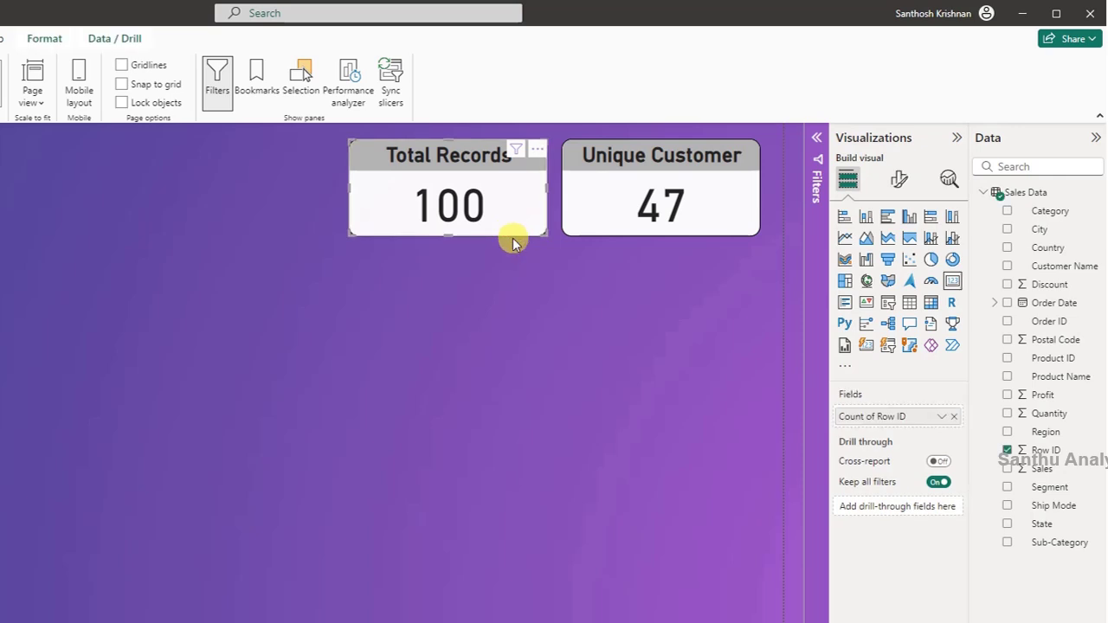
# Copy the Total Records card to the left and make it show Sum of Sales
pyautogui.hotkey('ctrl', 'c')
pyautogui.hotkey('ctrl', 'v')
pyautogui.moveTo(513, 237); pyautogui.dragTo(274, 237)
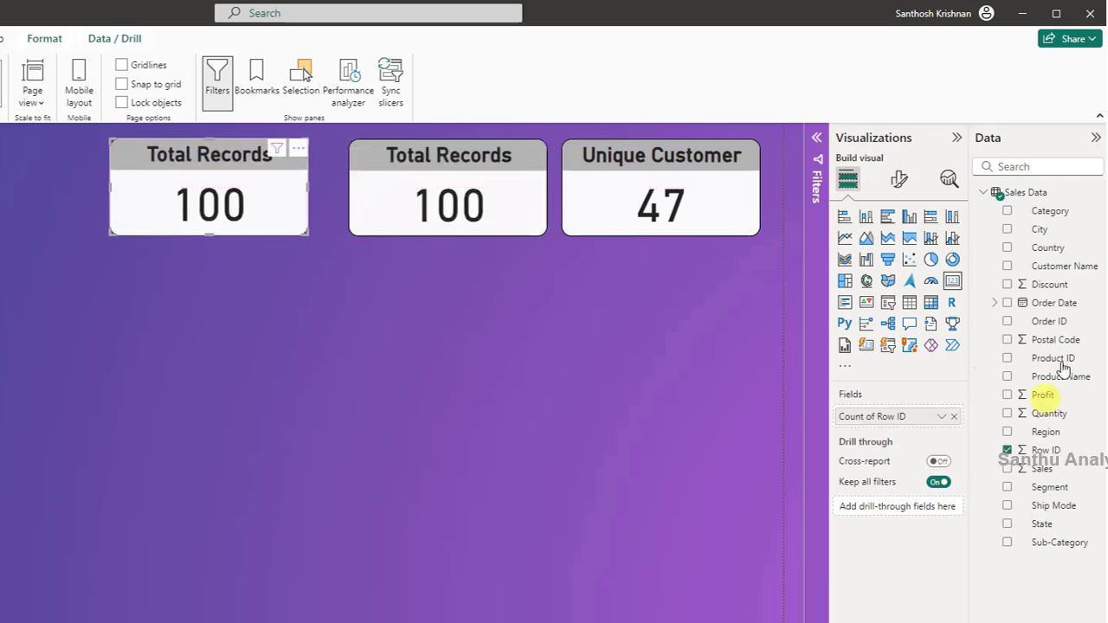
pyautogui.click(953, 417)
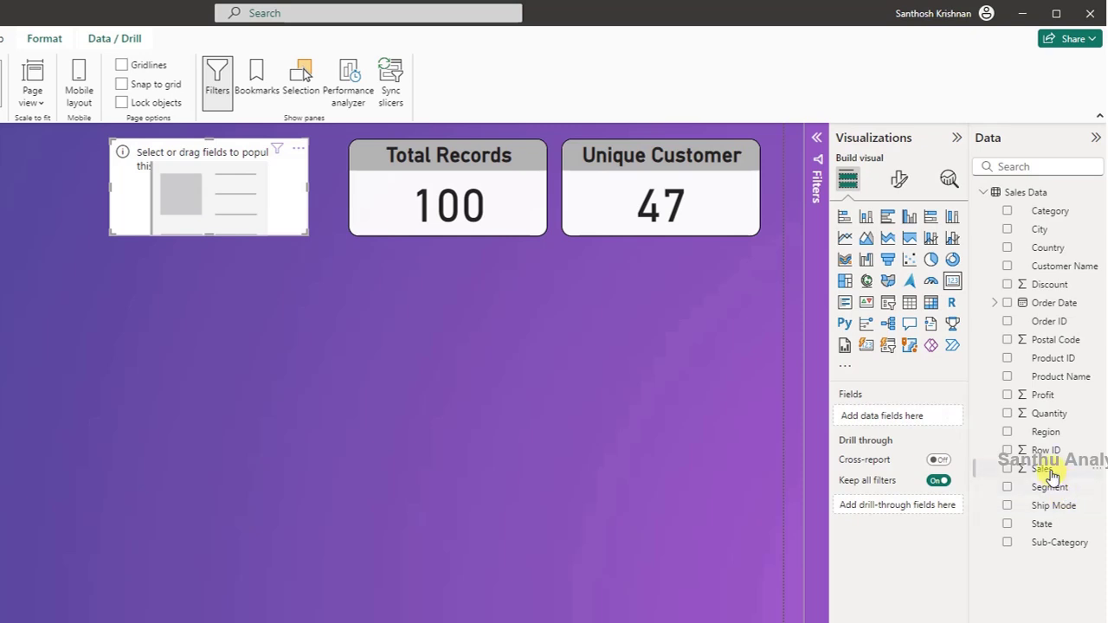
pyautogui.moveTo(1050, 475); pyautogui.dragTo(901, 417)
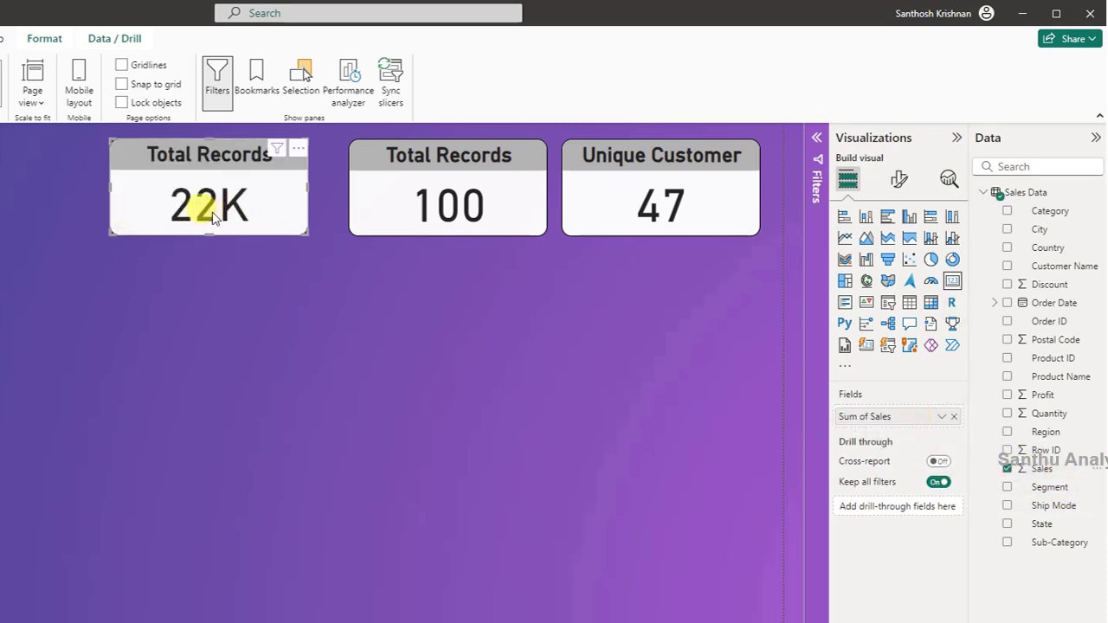
# Retitle the copied card 'Total Sales'
pyautogui.click(899, 179)
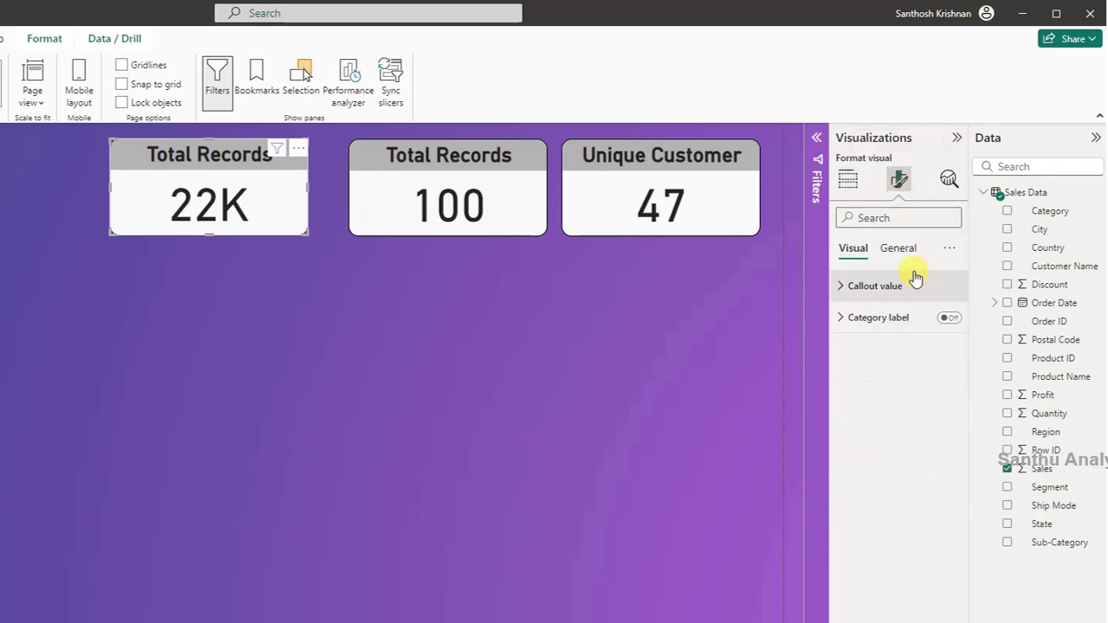
pyautogui.click(898, 248)
pyautogui.click(883, 317)
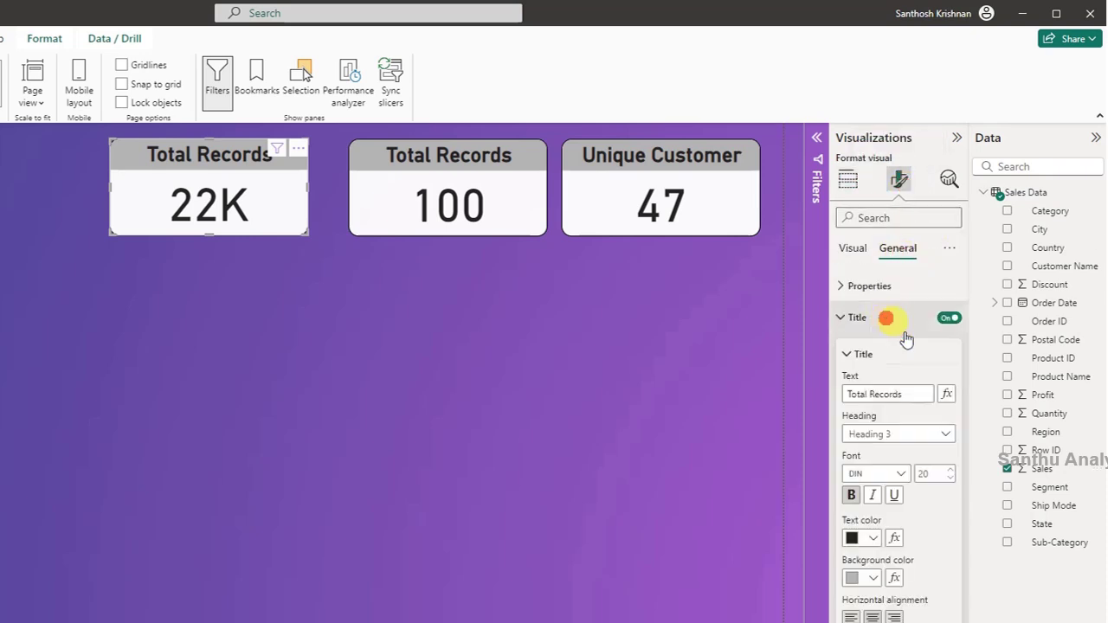
pyautogui.doubleClick(878, 394)
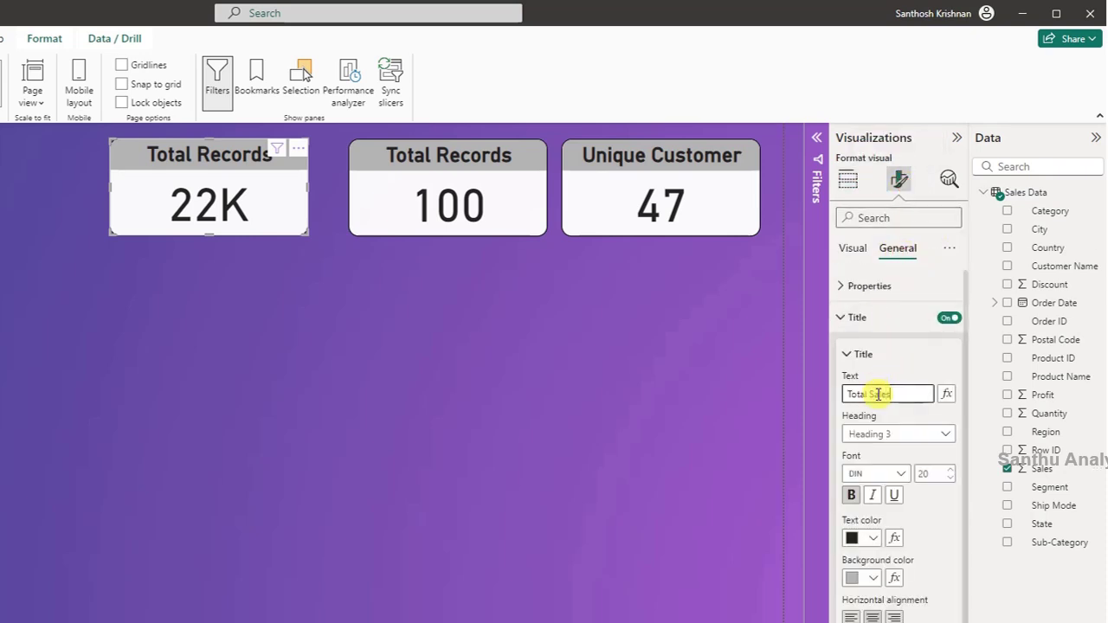
pyautogui.click(364, 286)
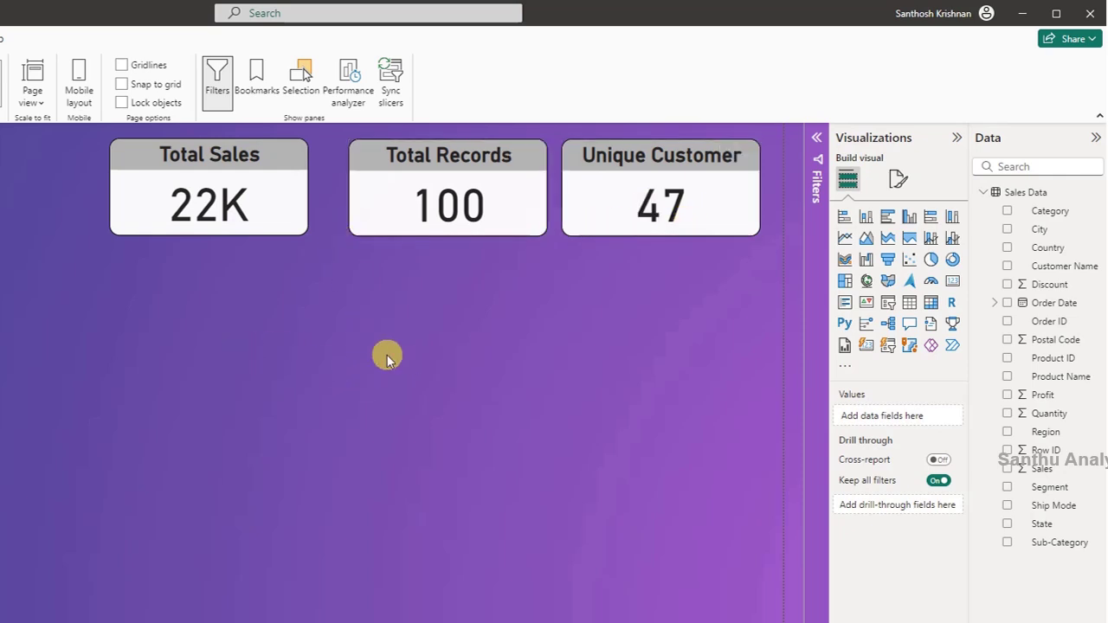
# Add a wide area chart under the cards with Sub-Category on the x-axis and Sum of Sales on the y-axis
pyautogui.click(344, 349)
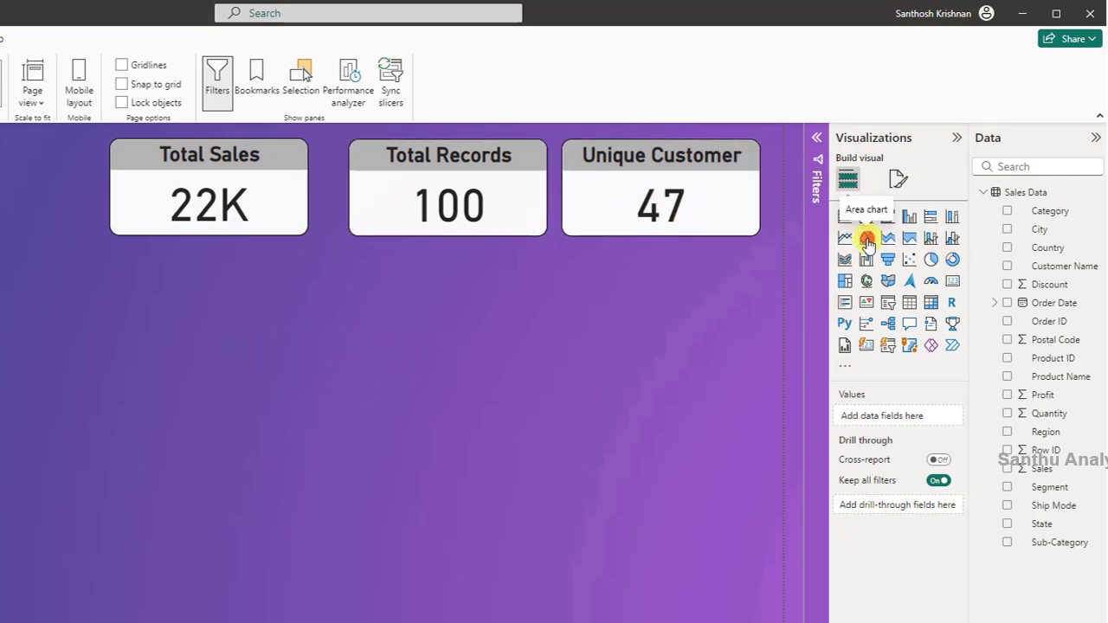
pyautogui.moveTo(867, 238); pyautogui.dragTo(260, 371)
pyautogui.moveTo(353, 433); pyautogui.dragTo(238, 357)
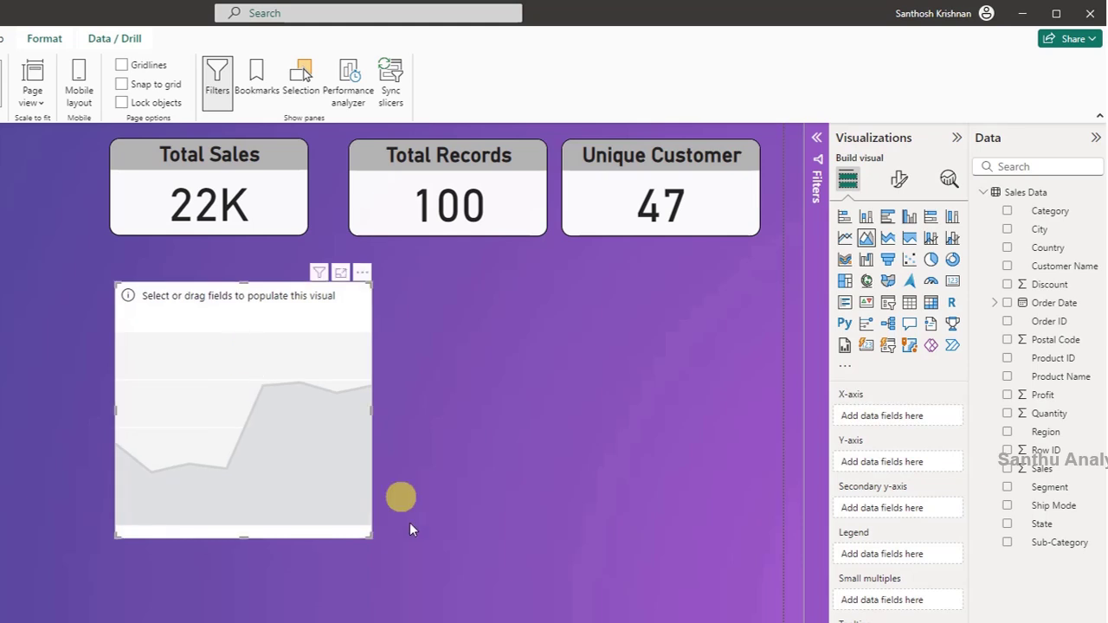
pyautogui.moveTo(373, 536); pyautogui.dragTo(760, 587)
pyautogui.moveTo(1064, 550); pyautogui.dragTo(888, 416)
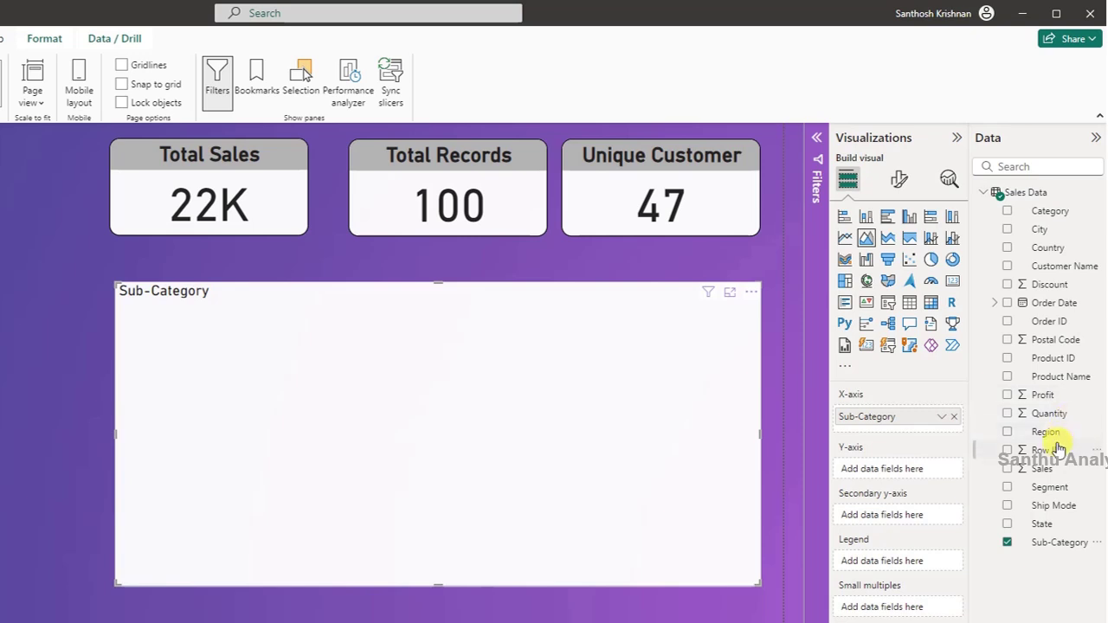
pyautogui.moveTo(1043, 469)
pyautogui.mouseDown()
pyautogui.moveTo(943, 485)
pyautogui.moveTo(917, 472)
pyautogui.mouseUp()
pyautogui.click(941, 469)
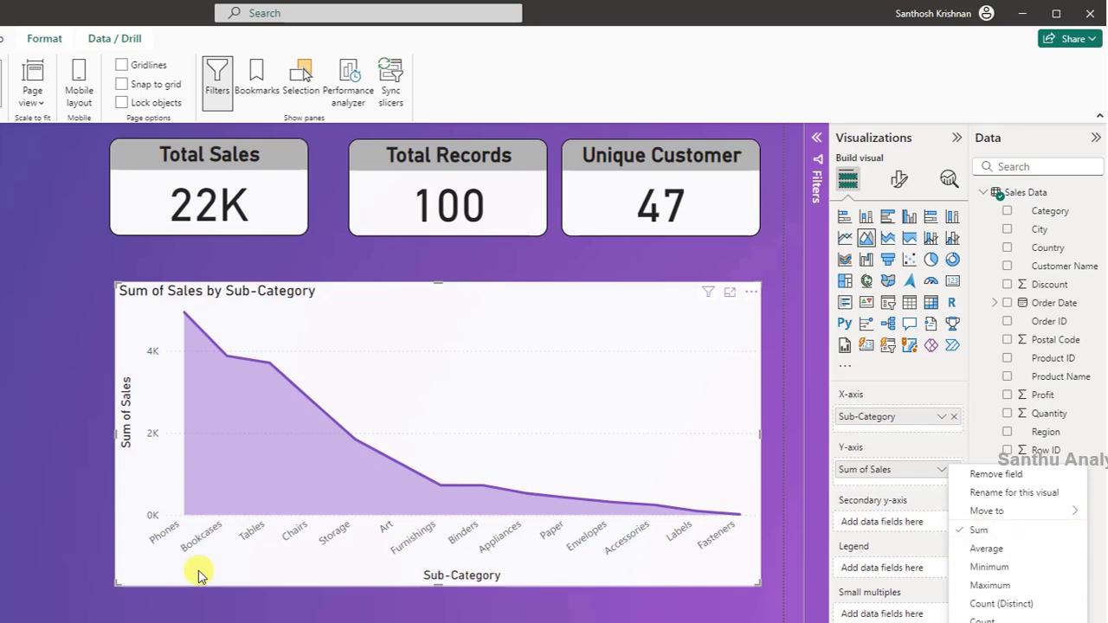
pyautogui.click(910, 420)
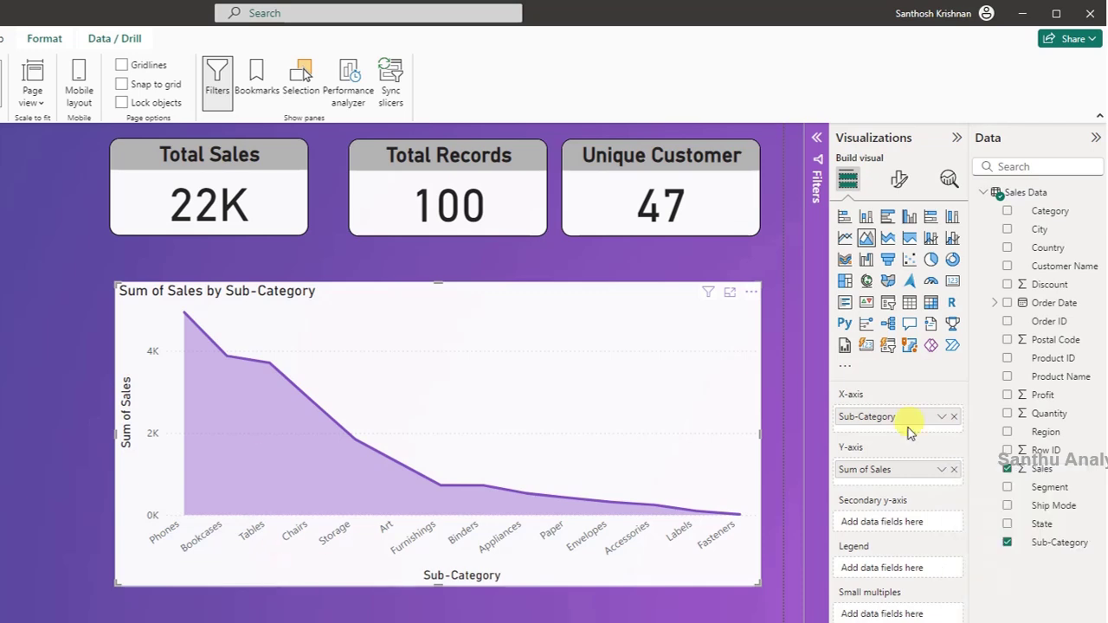
# Make the axis labels bold, with black x-axis labels, and hide both axis titles
pyautogui.click(899, 179)
pyautogui.click(861, 290)
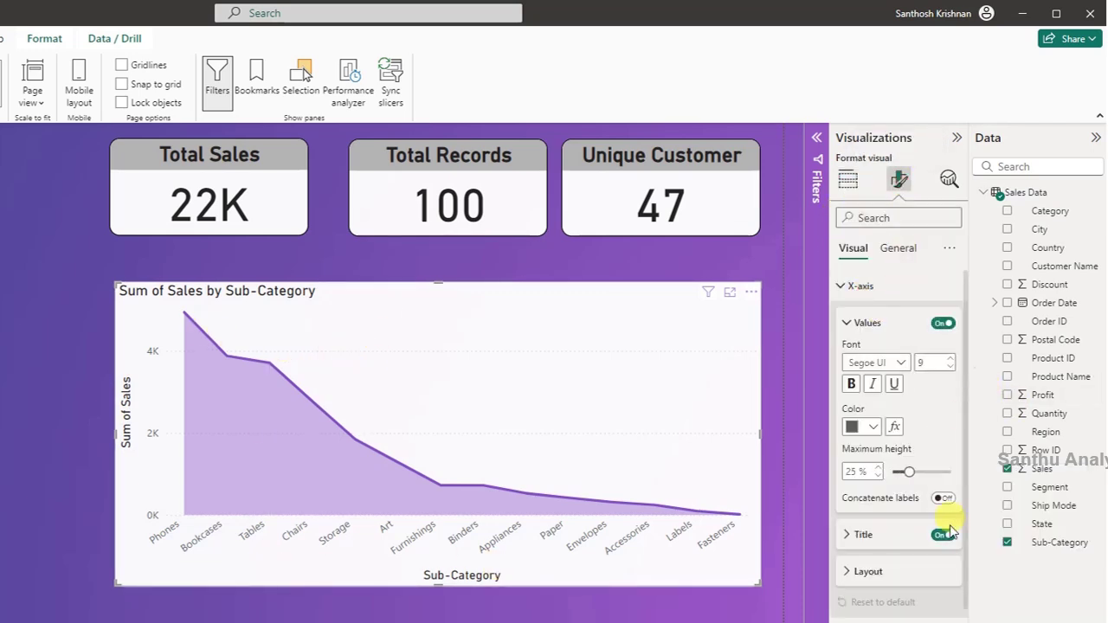
pyautogui.click(851, 383)
pyautogui.click(861, 426)
pyautogui.click(885, 483)
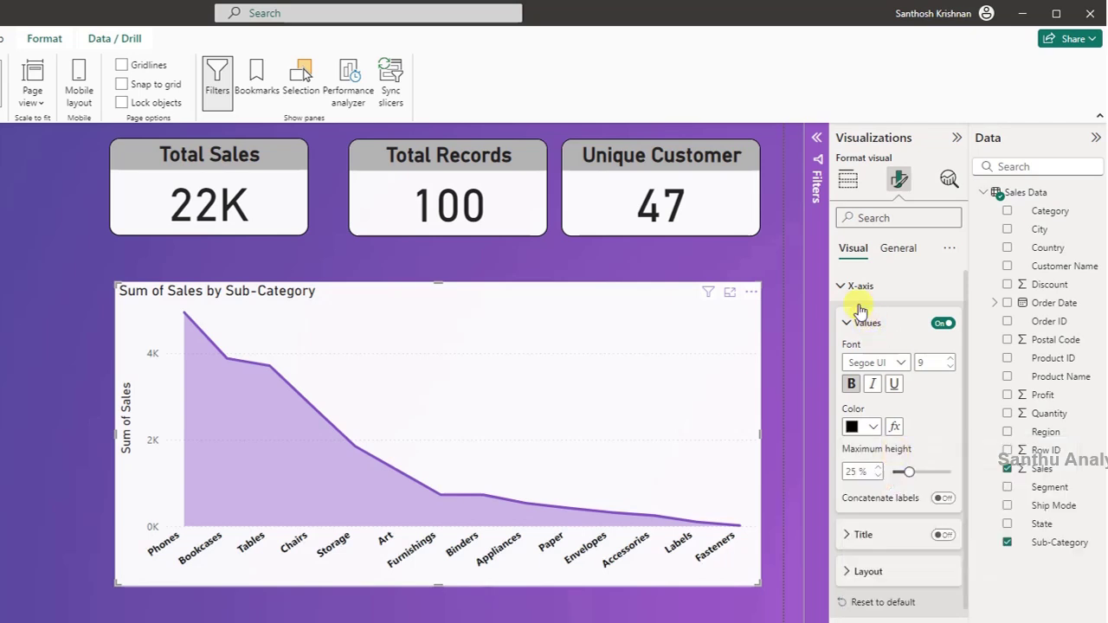
pyautogui.click(857, 286)
pyautogui.click(859, 317)
pyautogui.click(942, 552)
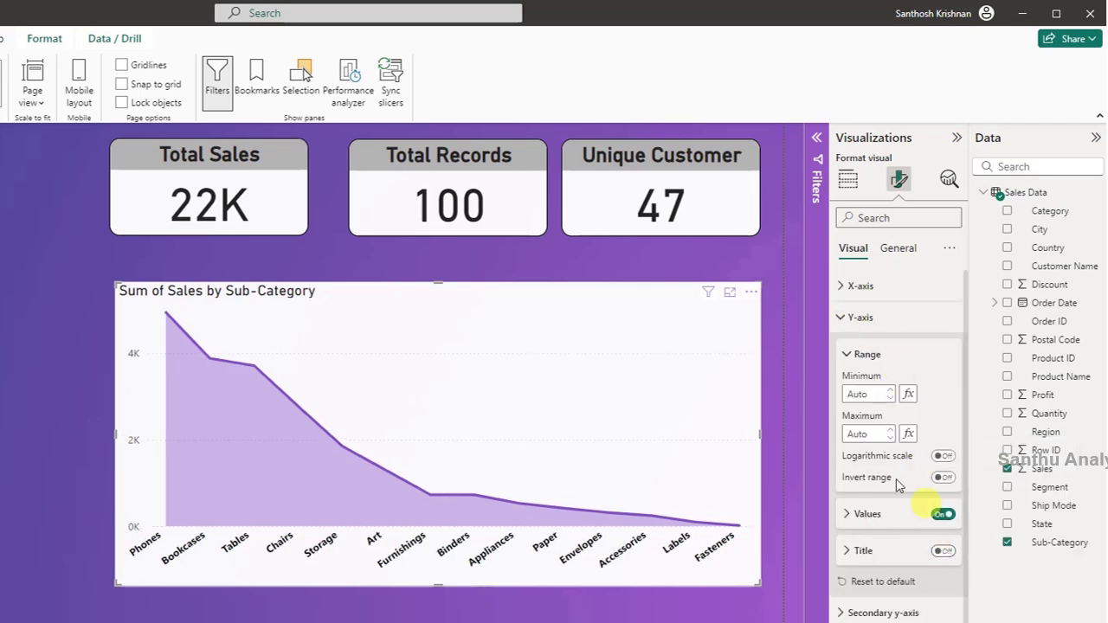
pyautogui.click(904, 515)
pyautogui.click(851, 575)
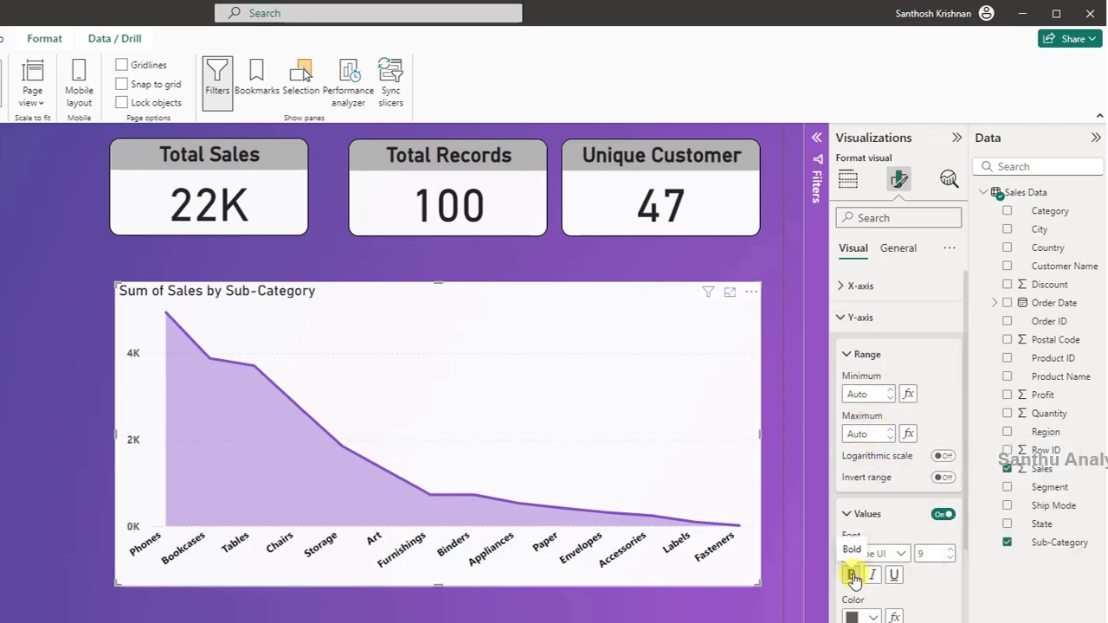
pyautogui.click(860, 317)
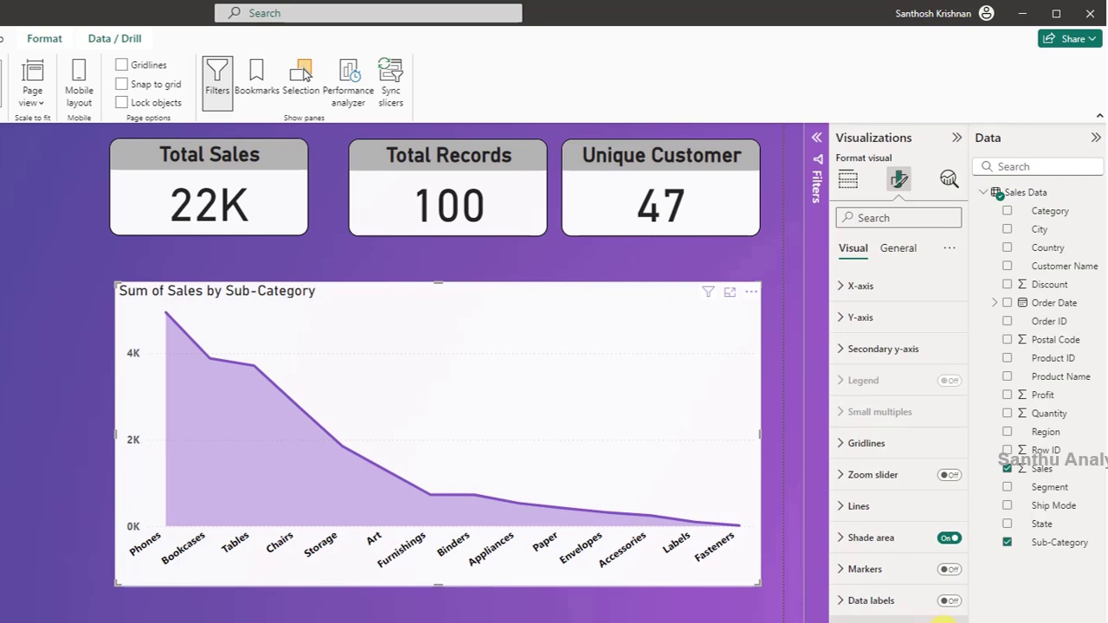
# Turn on bold data labels for the area chart
pyautogui.click(950, 601)
pyautogui.click(877, 601)
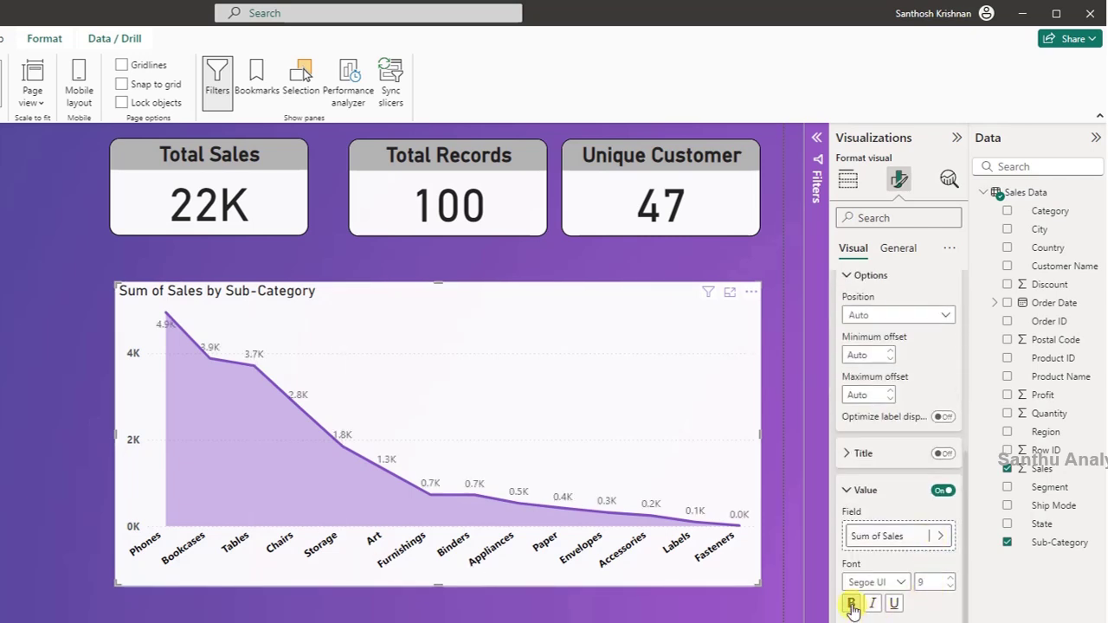
pyautogui.click(851, 603)
pyautogui.scroll(3, 900, 368)
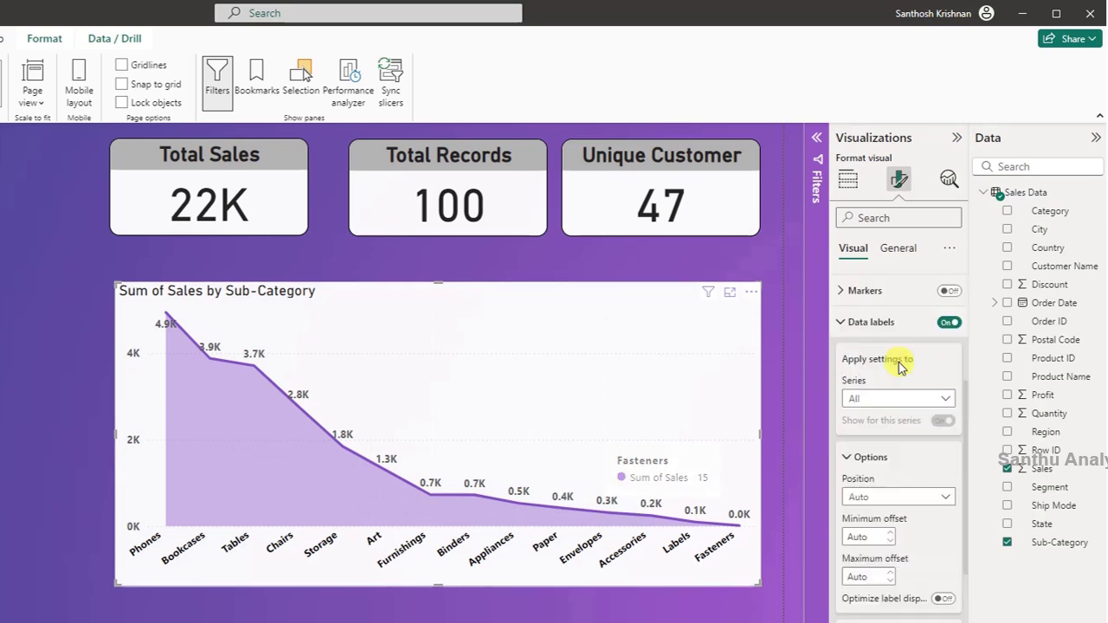
pyautogui.scroll(5, 901, 368)
# Title the chart 'Sales by Sub-Category' at size 20, bold, centred on a grey background
pyautogui.click(897, 248)
pyautogui.click(879, 320)
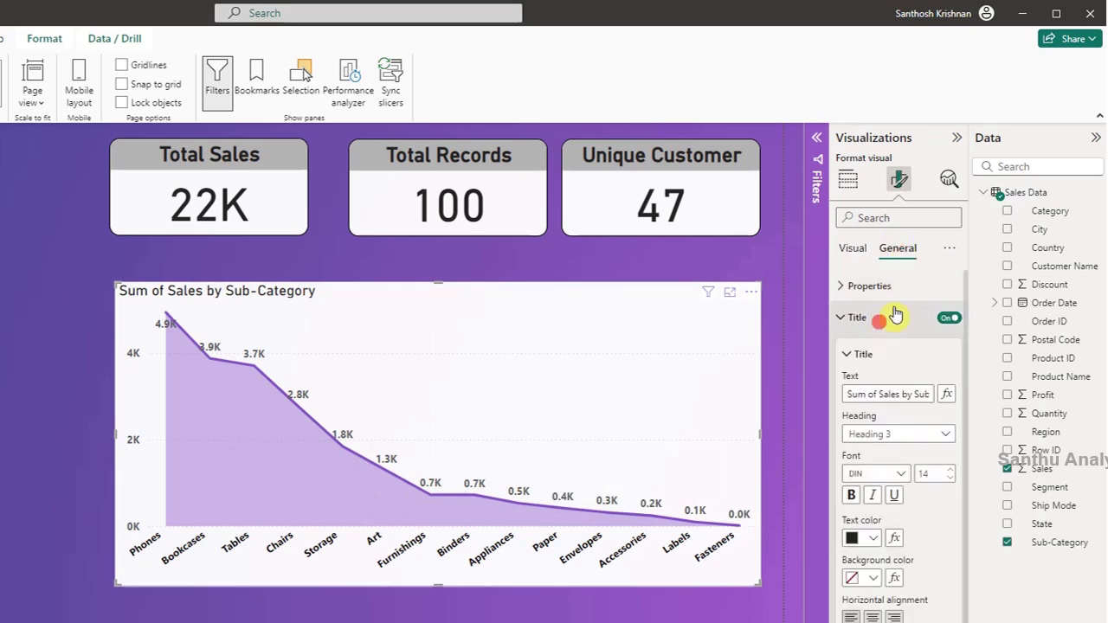
pyautogui.click(878, 397)
pyautogui.press('BackSpace')
pyautogui.press('BackSpace')
pyautogui.press('BackSpace')
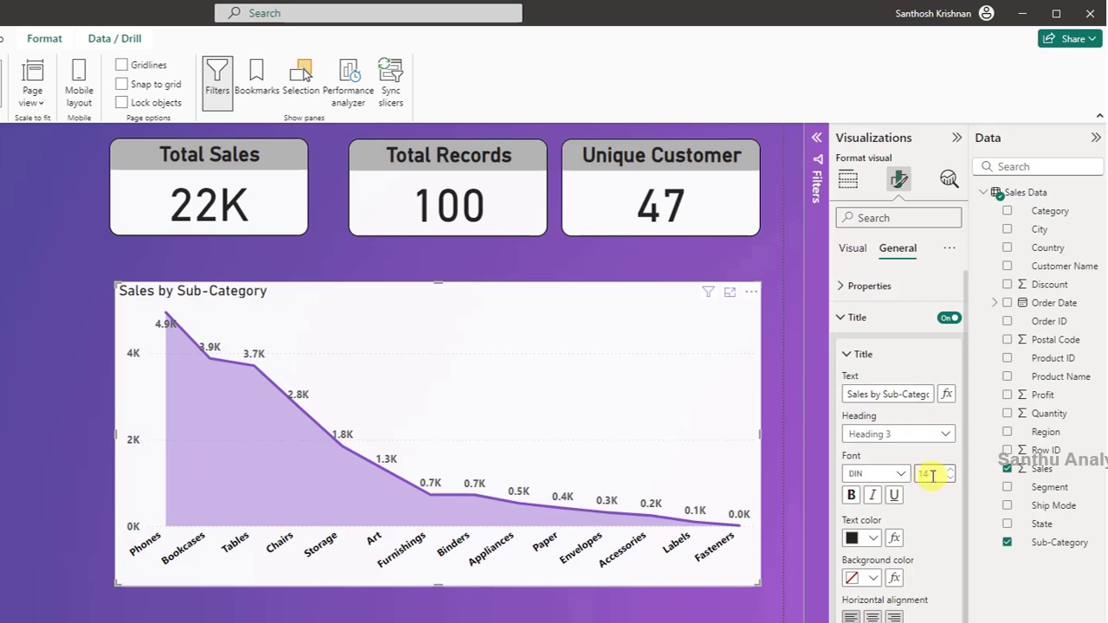
pyautogui.moveTo(932, 475); pyautogui.dragTo(901, 474)
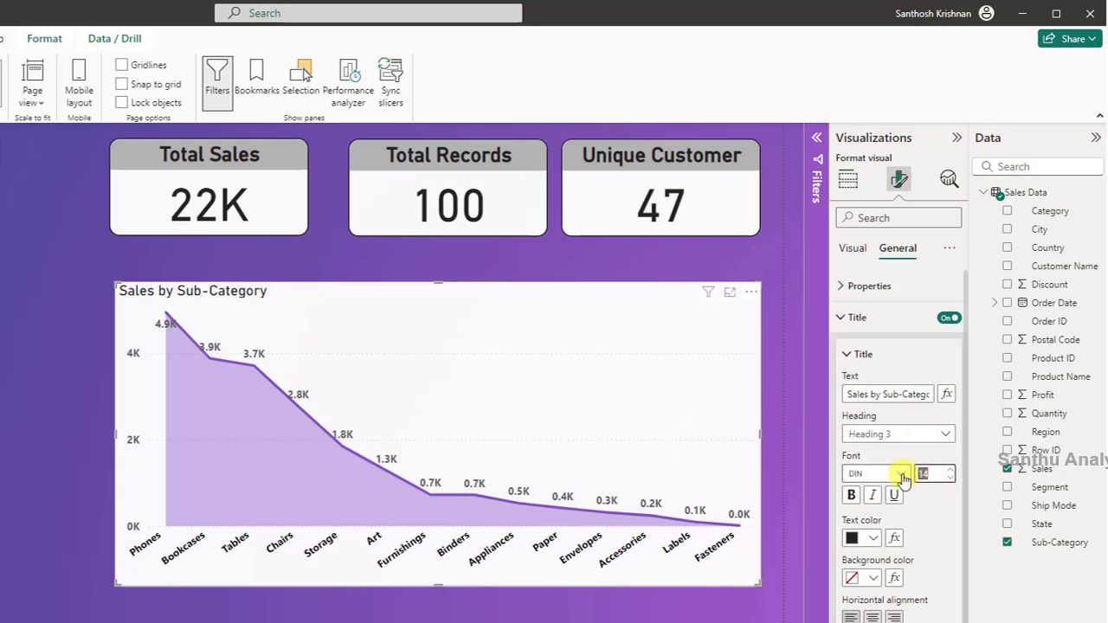
pyautogui.write('20')
pyautogui.press('Return')
pyautogui.click(851, 495)
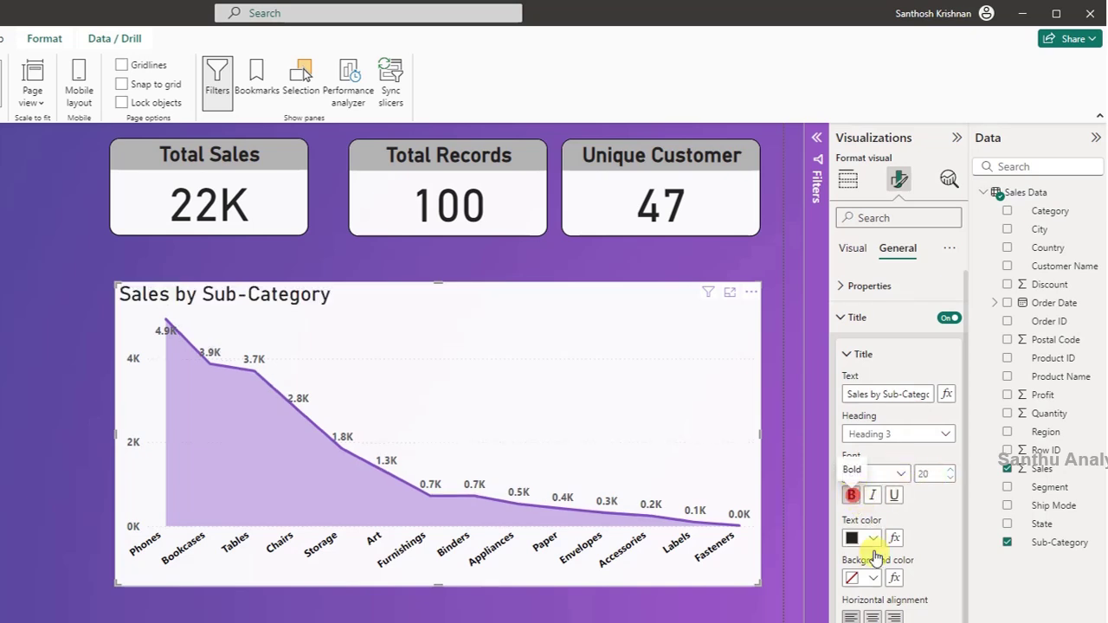
pyautogui.click(877, 617)
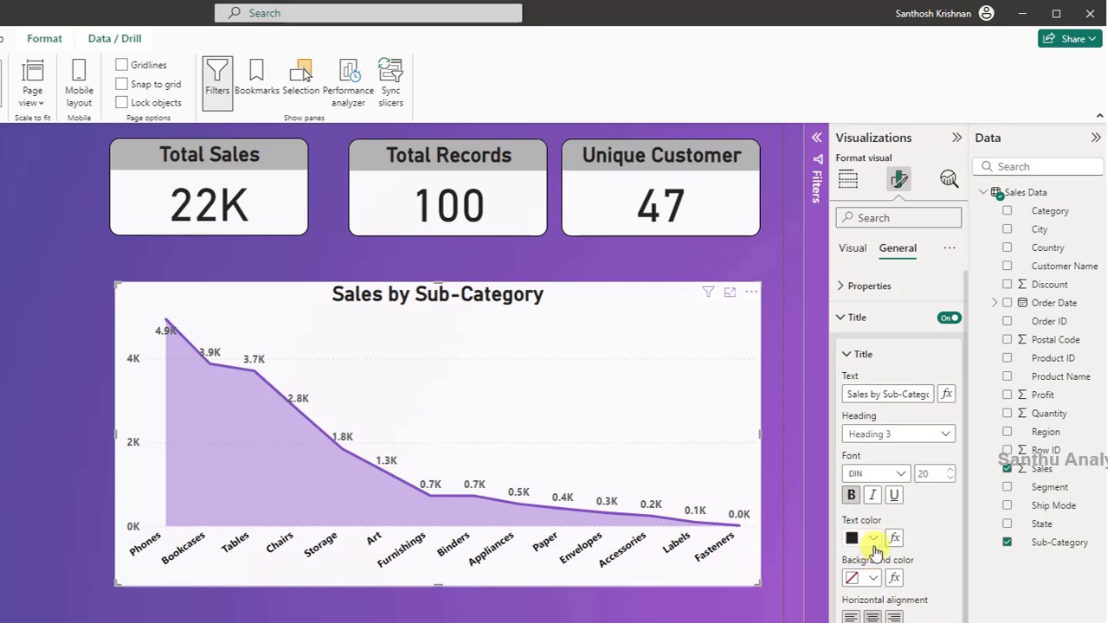
pyautogui.moveTo(116, 282); pyautogui.dragTo(109, 276)
pyautogui.click(871, 318)
# Add a border with rounded corners around the area chart
pyautogui.click(862, 349)
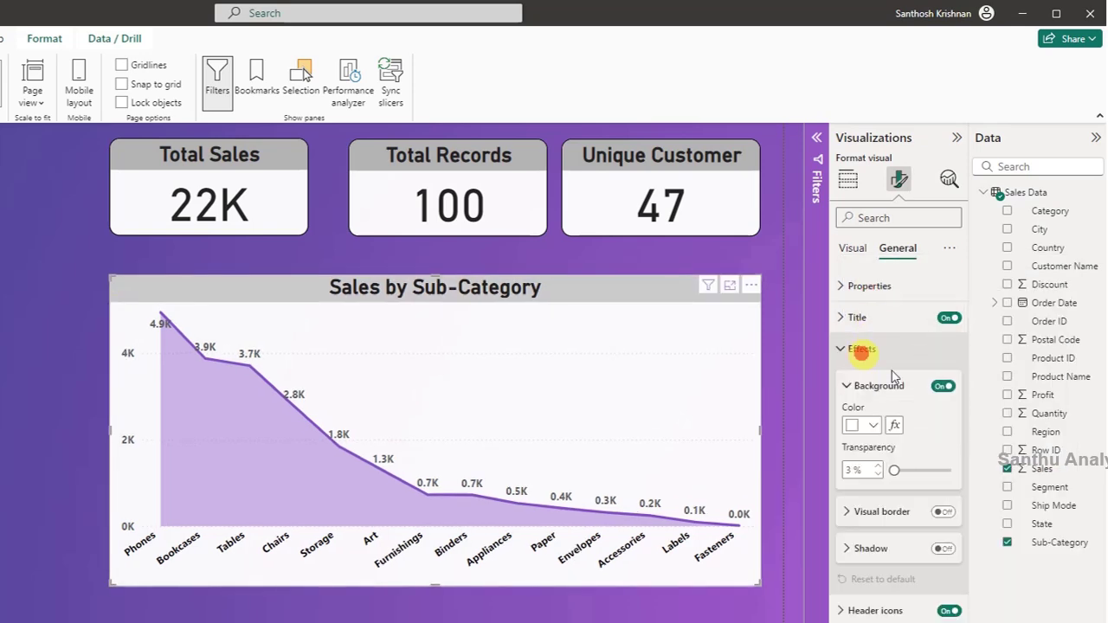
pyautogui.click(943, 511)
pyautogui.click(909, 513)
pyautogui.moveTo(892, 596); pyautogui.dragTo(909, 596)
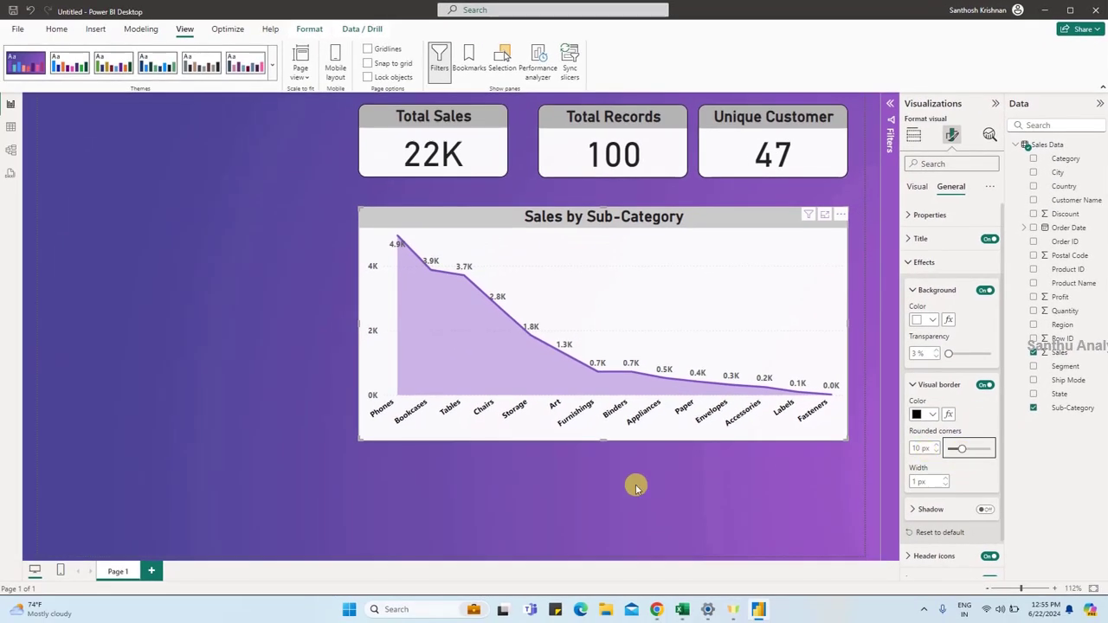
pyautogui.click(635, 488)
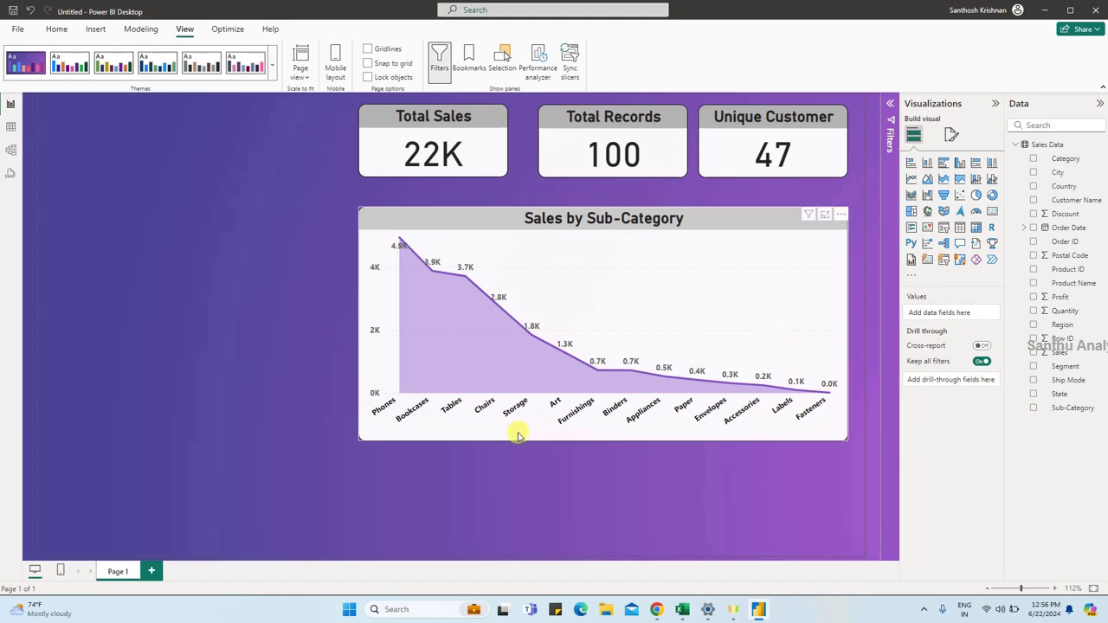
# Move the three KPI cards down toward the chart, then show the signed-in account details
pyautogui.click(481, 186)
pyautogui.keyDown('ctrl'); pyautogui.click(662, 180); pyautogui.keyUp('ctrl')
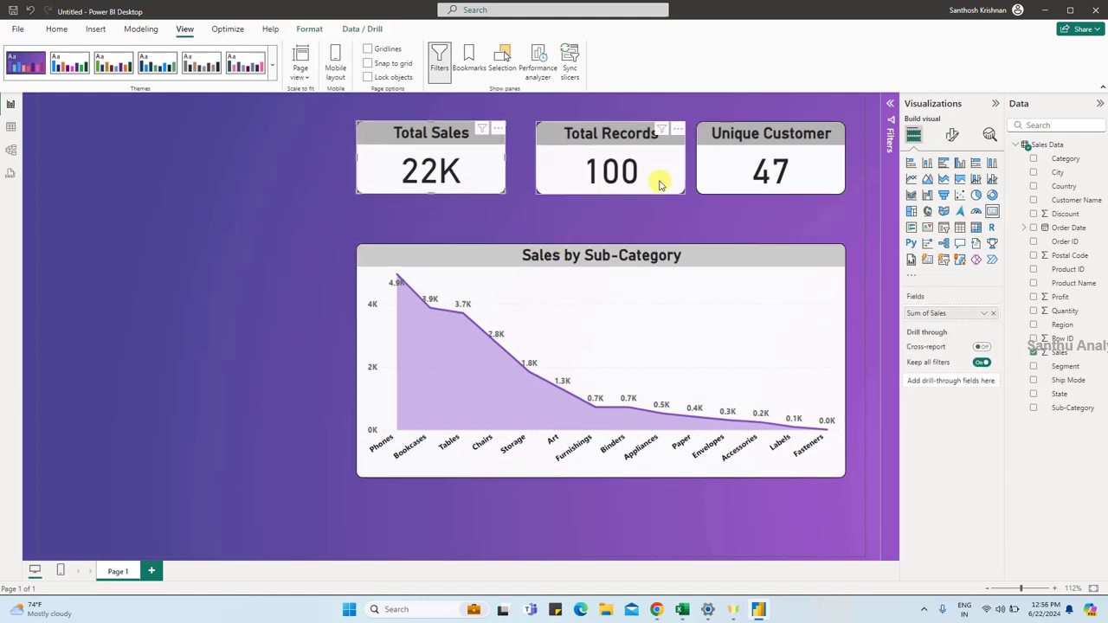
pyautogui.keyDown('ctrl'); pyautogui.click(725, 178); pyautogui.keyUp('ctrl')
pyautogui.moveTo(709, 184); pyautogui.dragTo(709, 211)
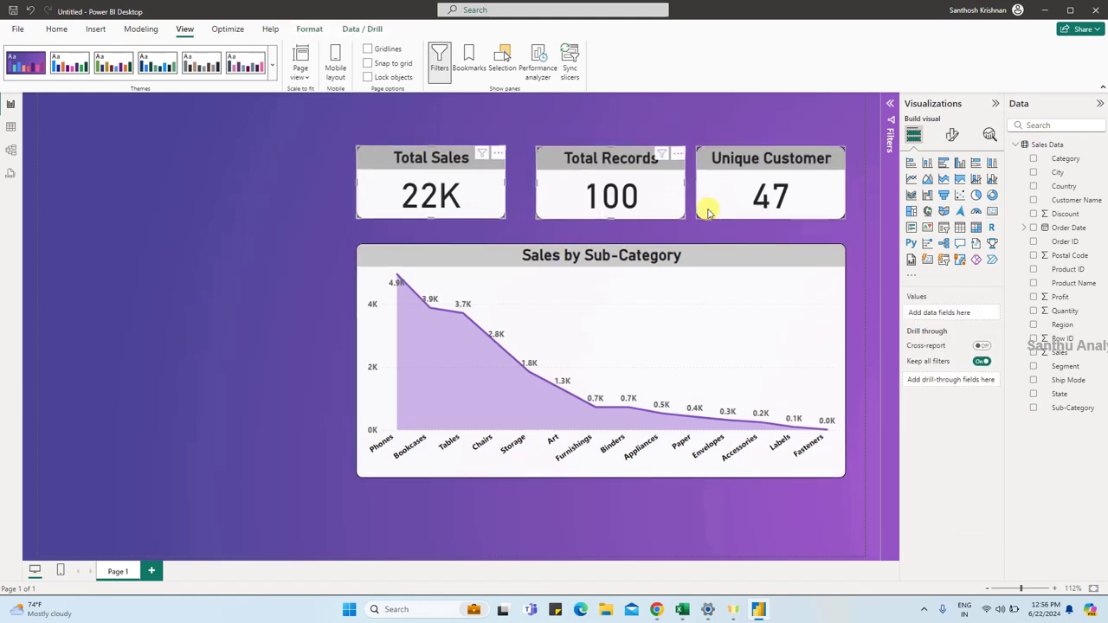
pyautogui.click(322, 156)
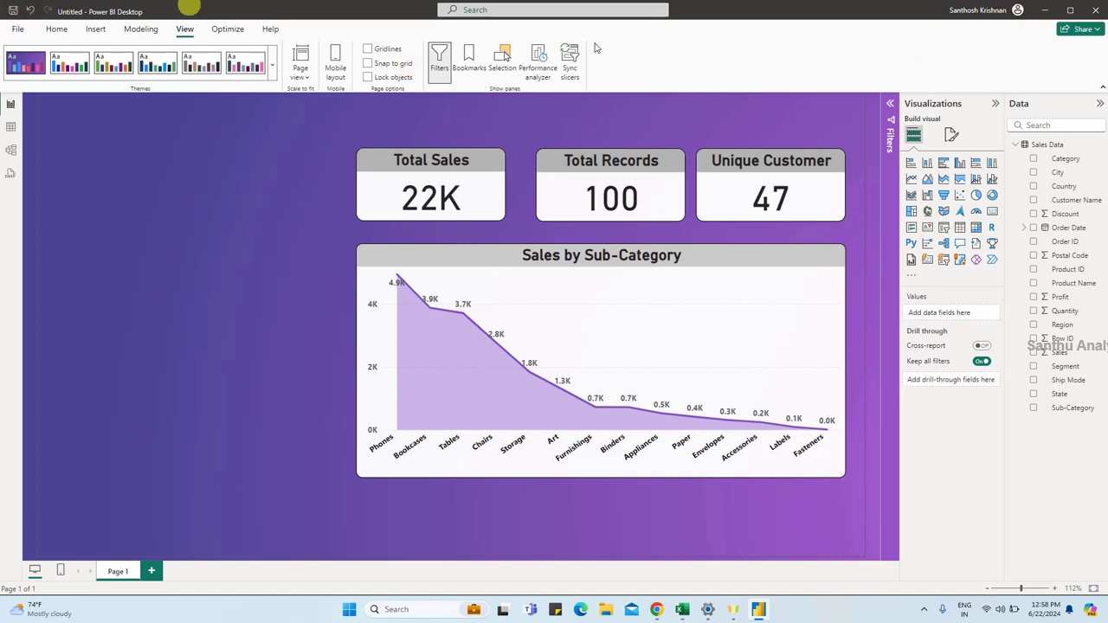
pyautogui.click(978, 11)
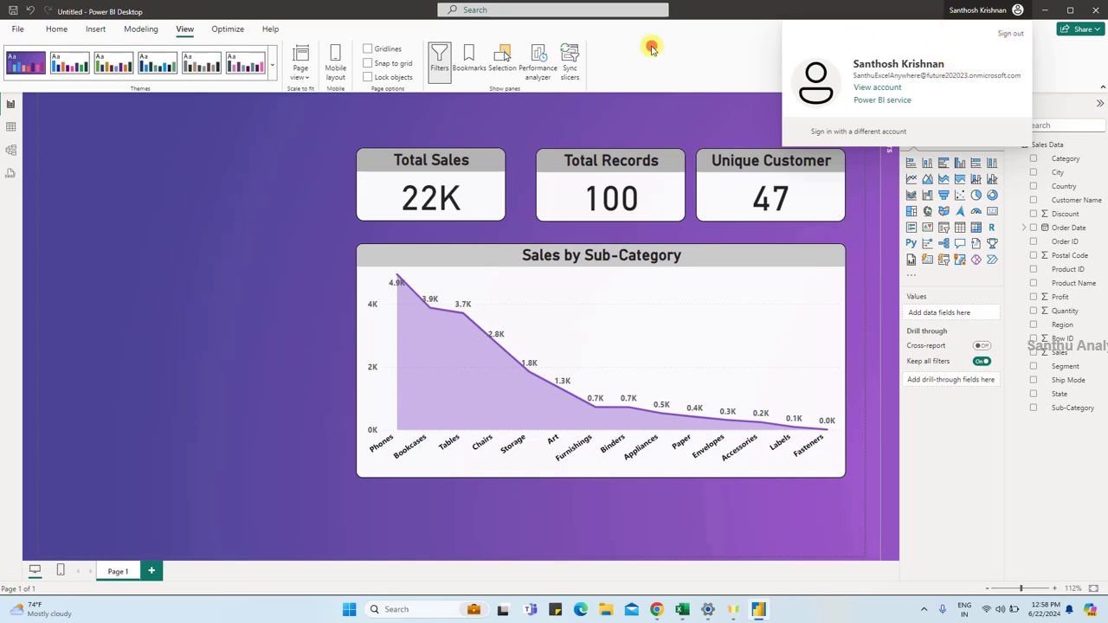
# Start publishing and save the report as 'Sales Report from Google Sheet'
pyautogui.click(17, 28)
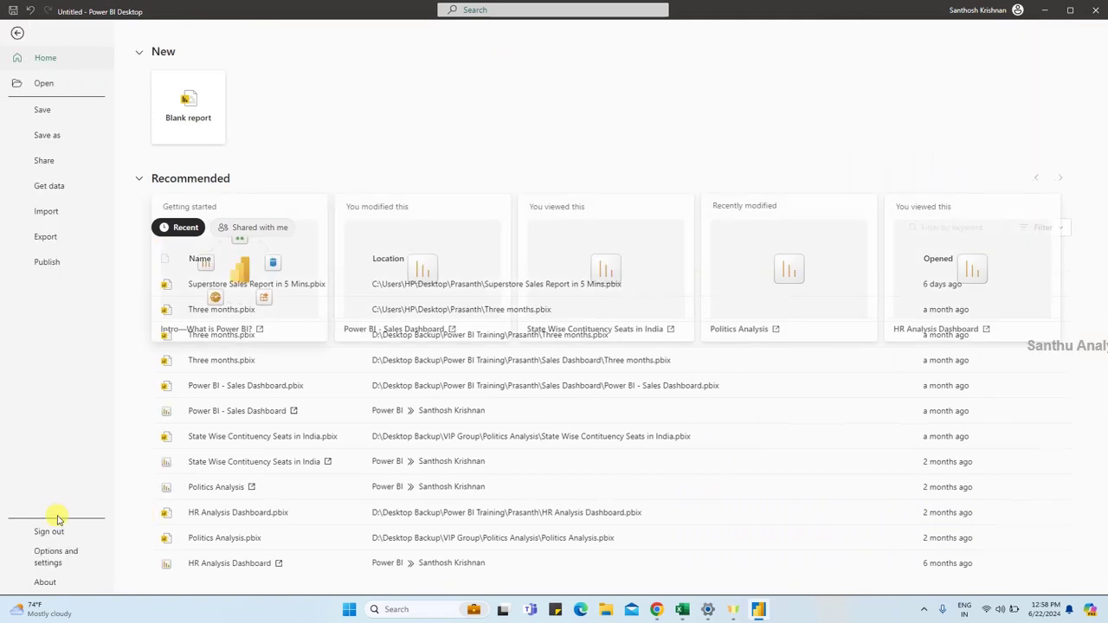
pyautogui.click(55, 262)
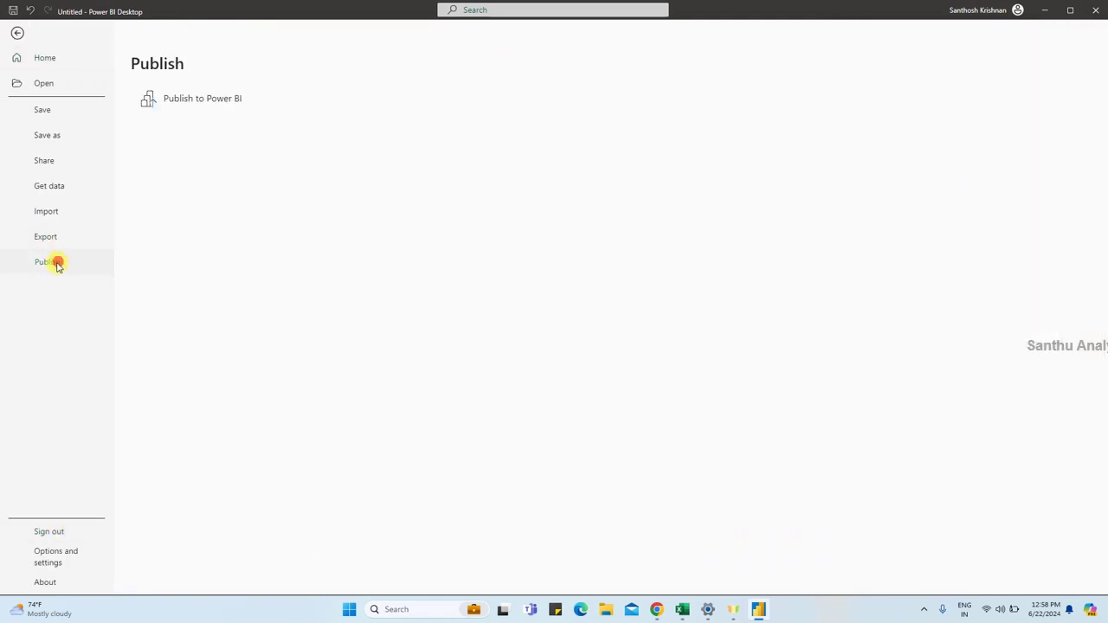
pyautogui.click(212, 100)
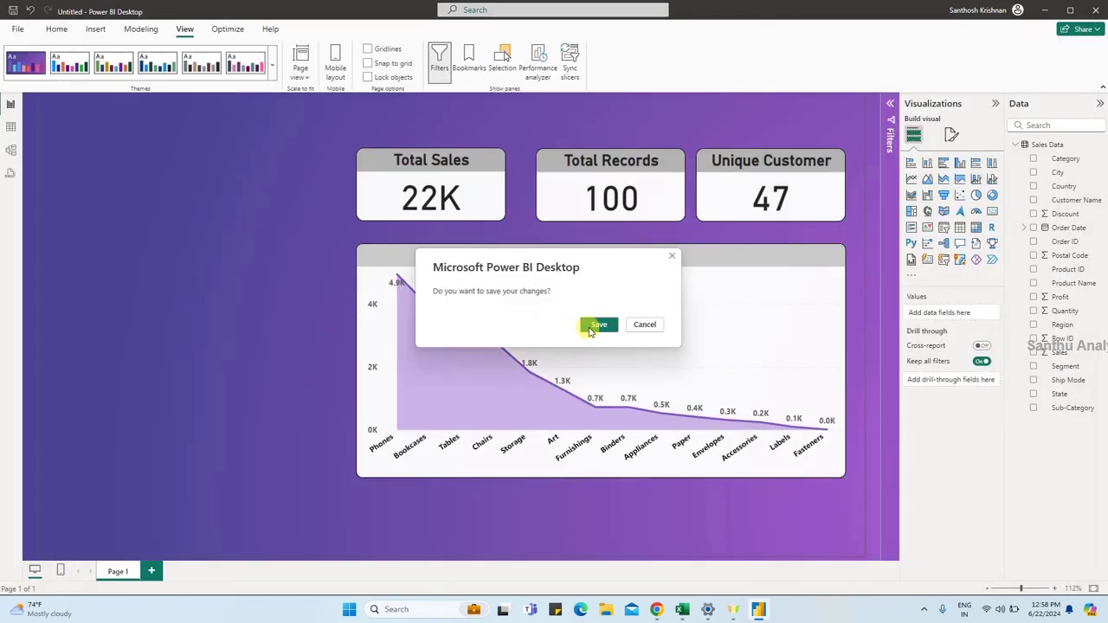
pyautogui.click(597, 325)
pyautogui.write('Sales Report from Gool')
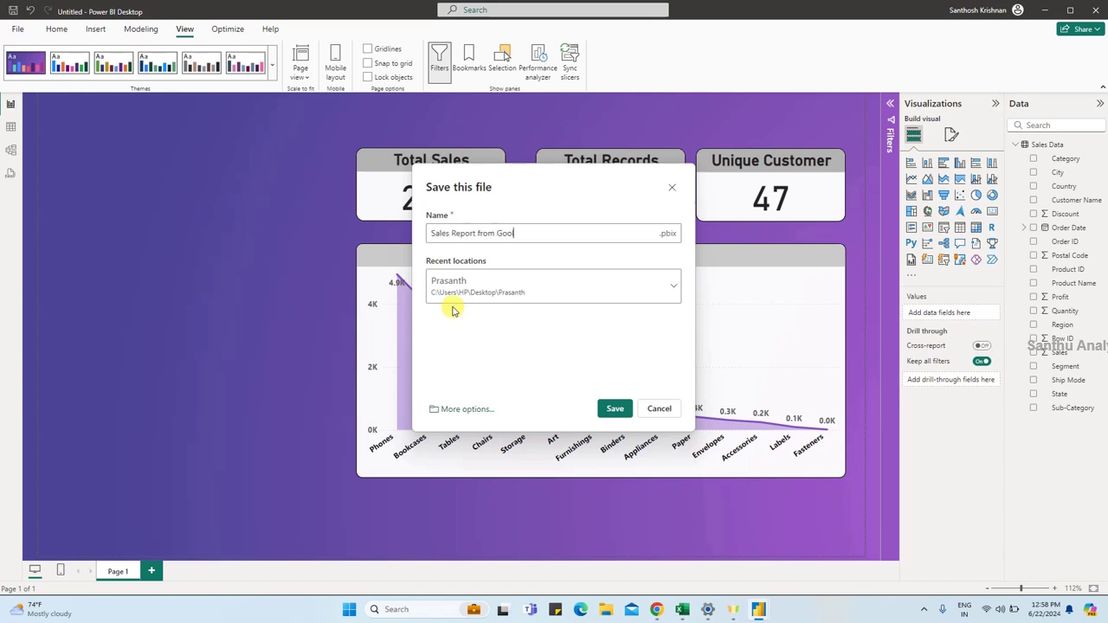
pyautogui.write('gle Sheet')
pyautogui.click(614, 408)
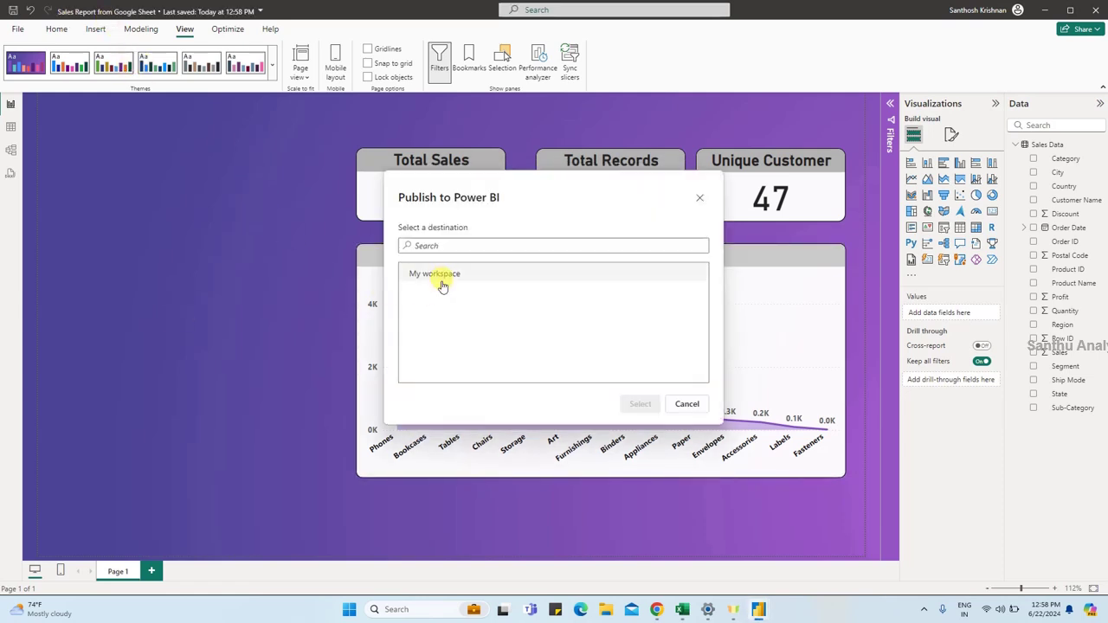
# Publish to My workspace and open the published report in Power BI online
pyautogui.click(443, 276)
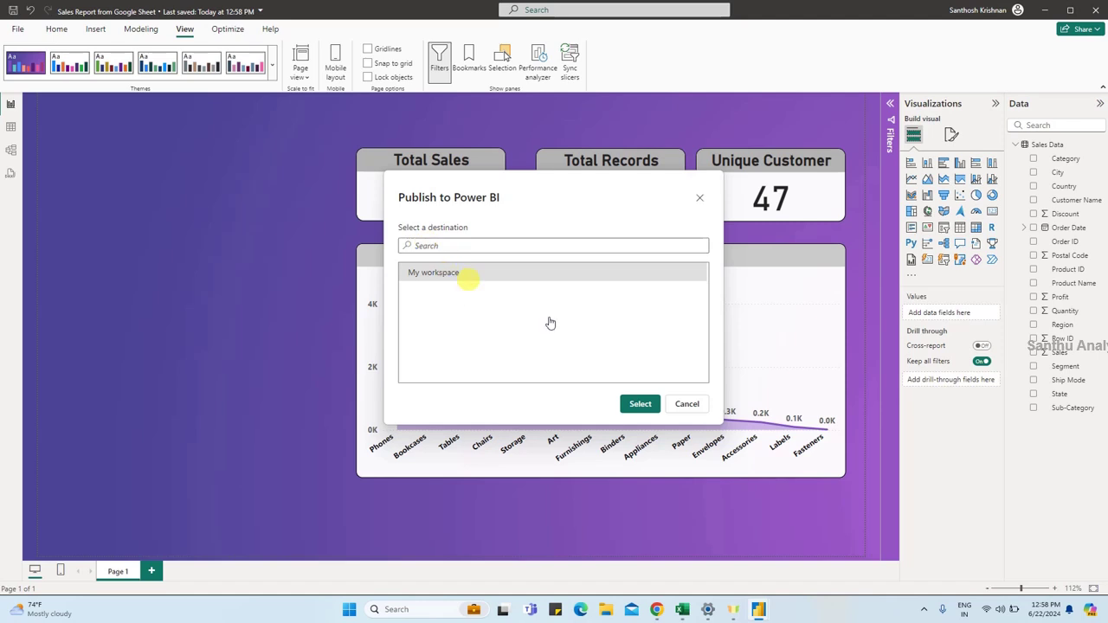
pyautogui.click(645, 405)
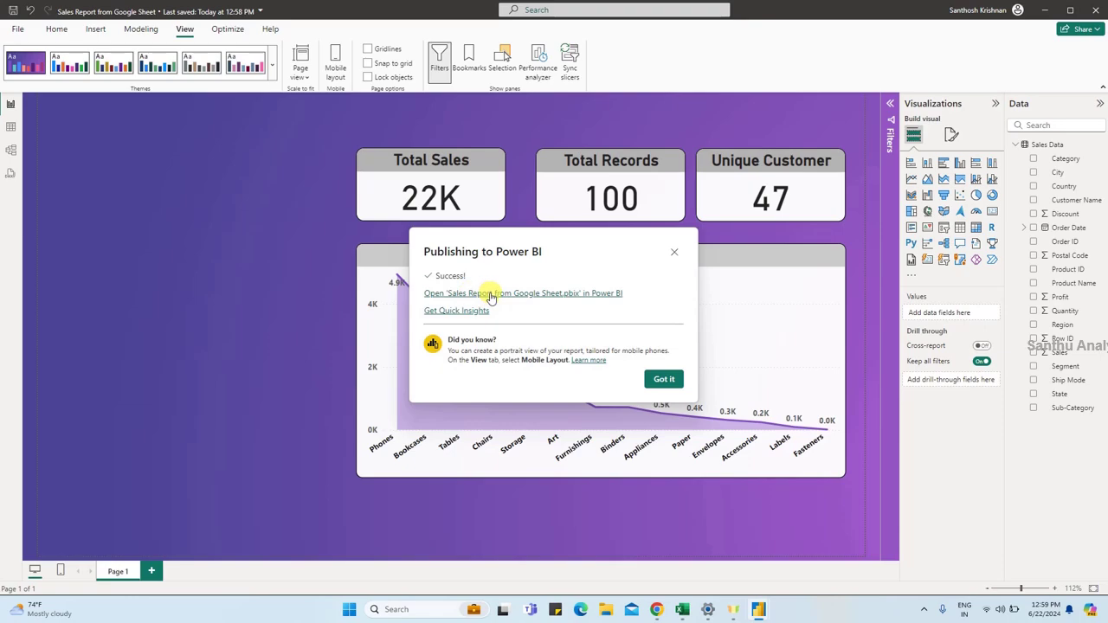
pyautogui.click(490, 294)
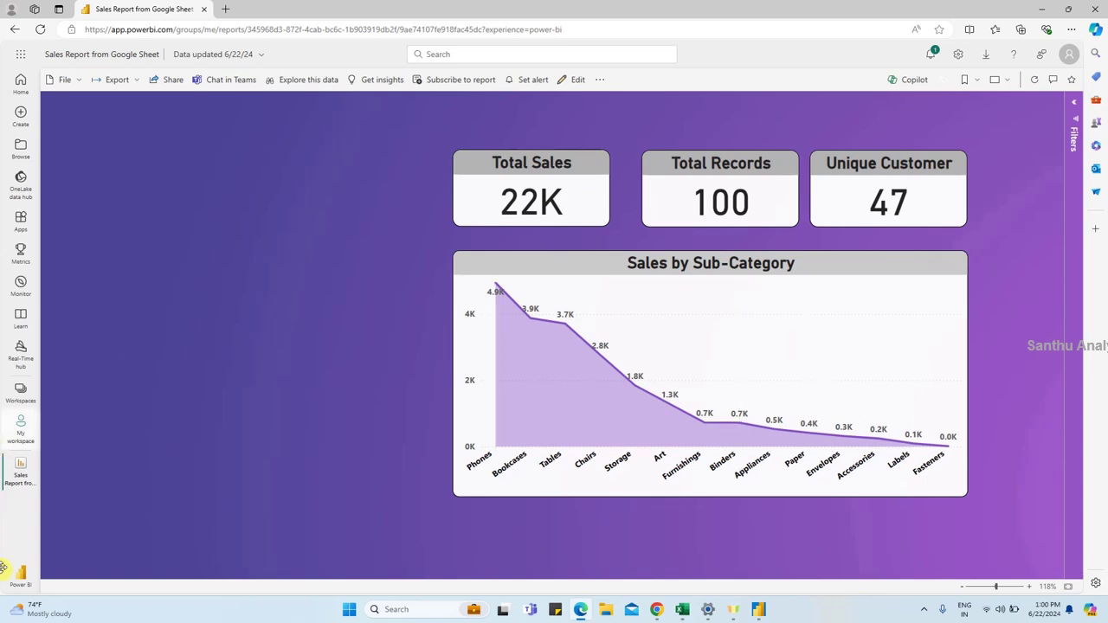
# From My workspace, open the refresh settings for the Sales Report from Google Sheet semantic model
pyautogui.click(15, 427)
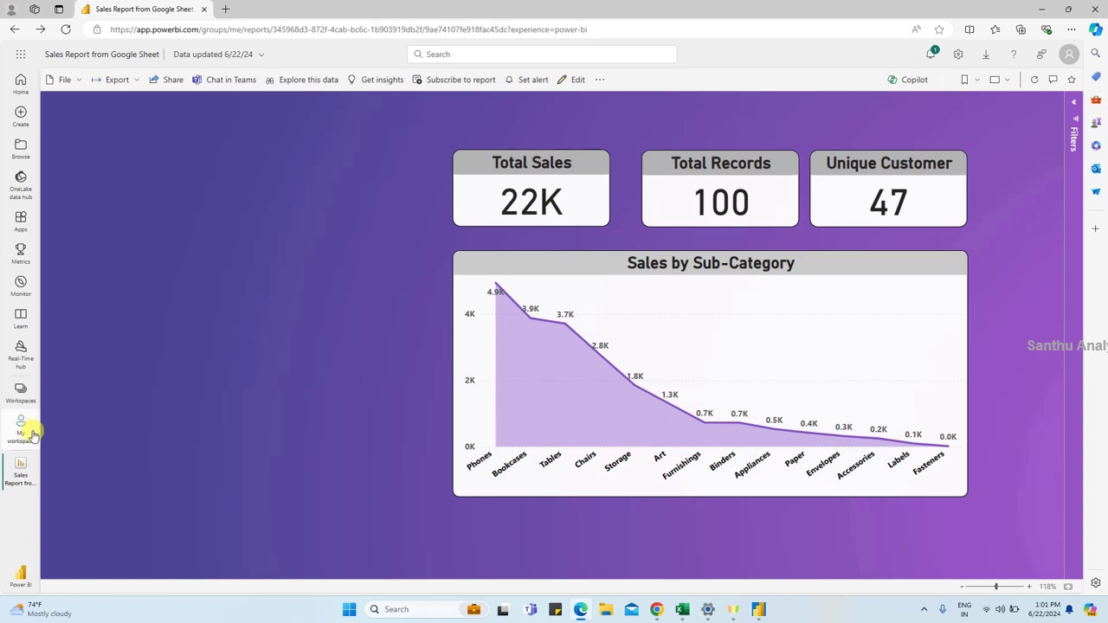
pyautogui.scroll(-3, 251, 533)
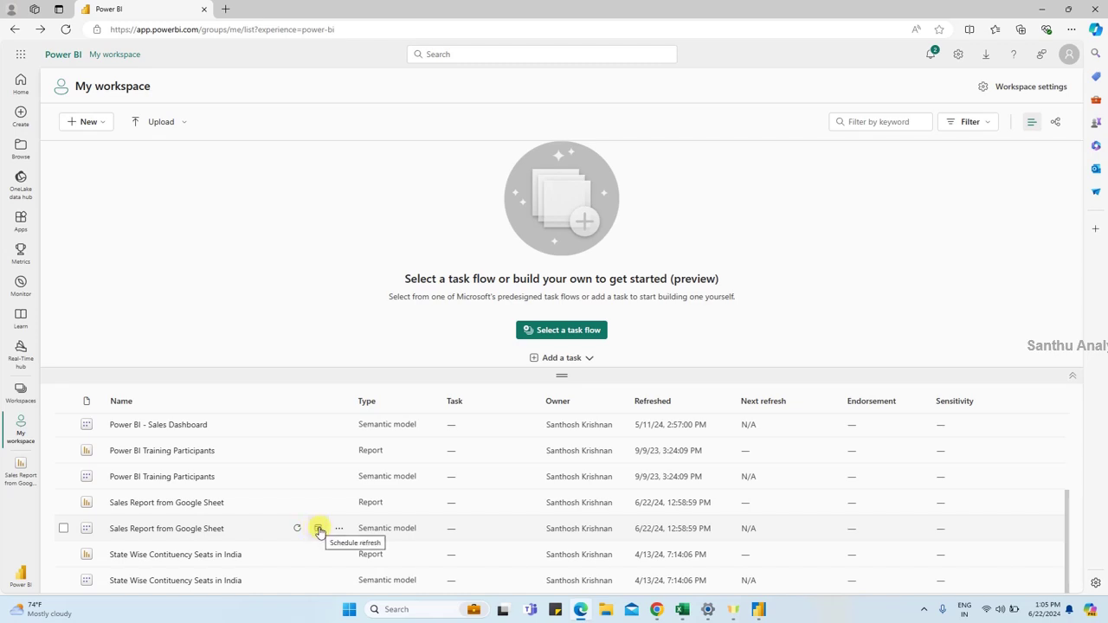
pyautogui.click(319, 529)
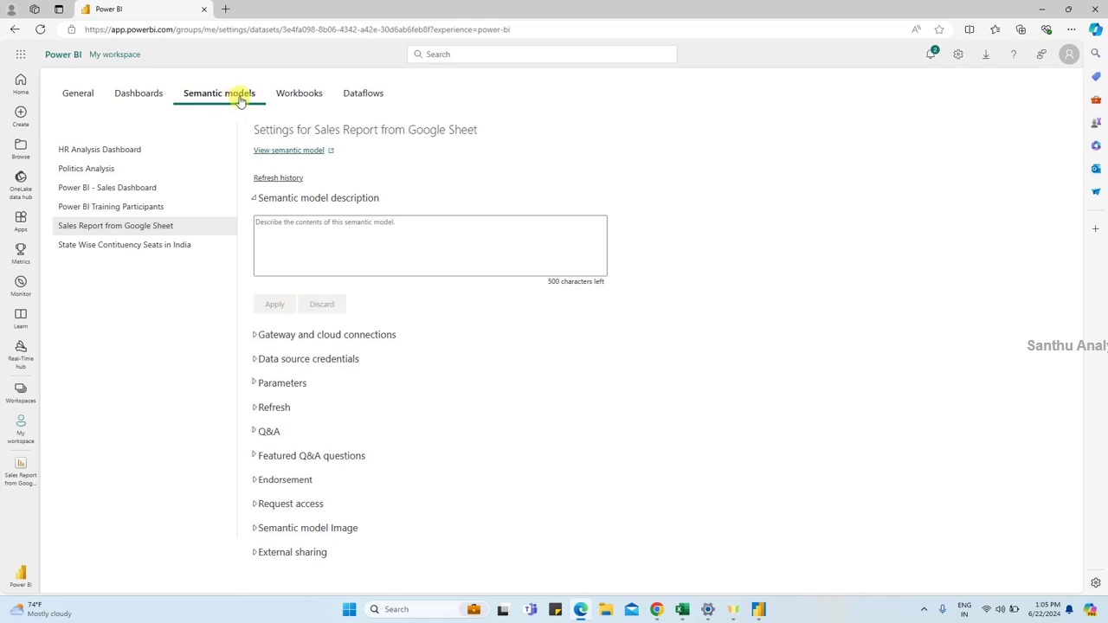
# Update the GoogleSheets source credentials with OAuth2, Organizational privacy and a Google account sign-in
pyautogui.click(257, 364)
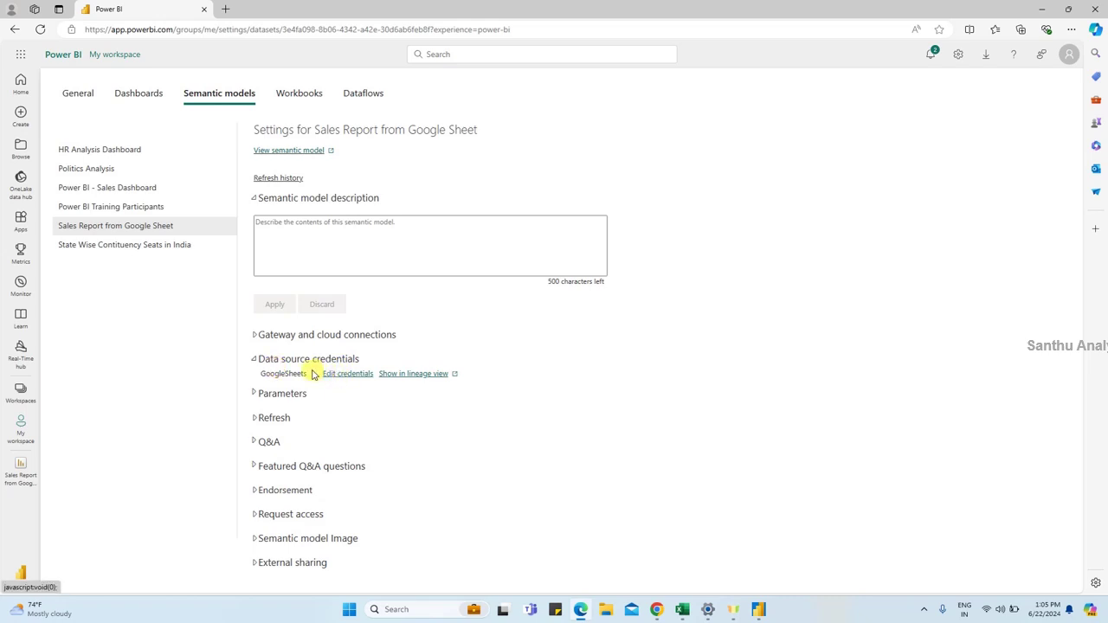
pyautogui.click(346, 376)
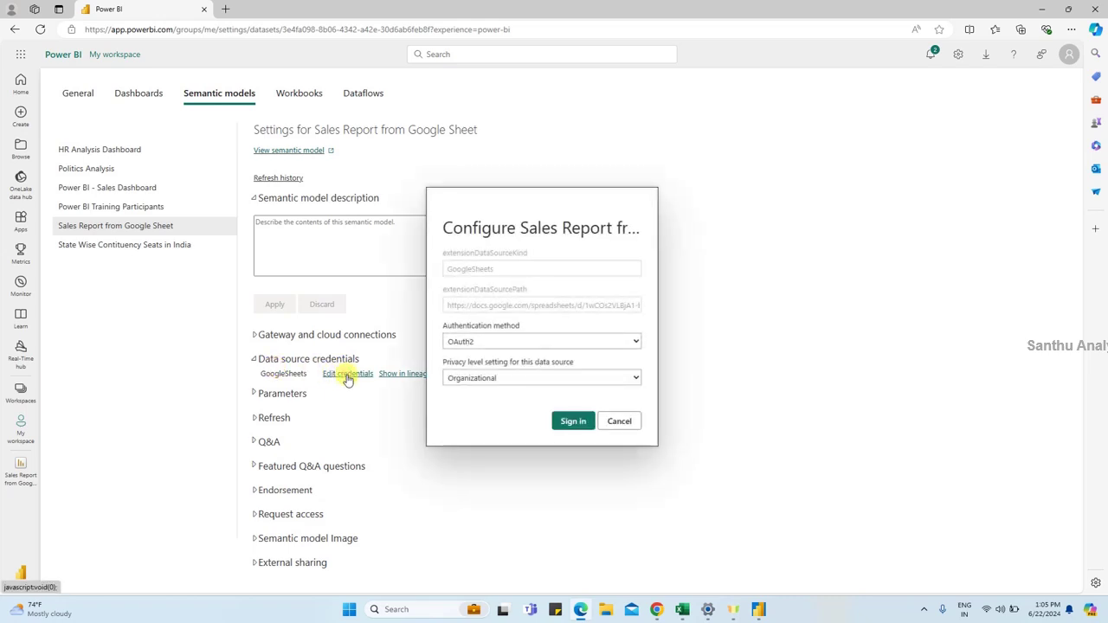
pyautogui.click(498, 379)
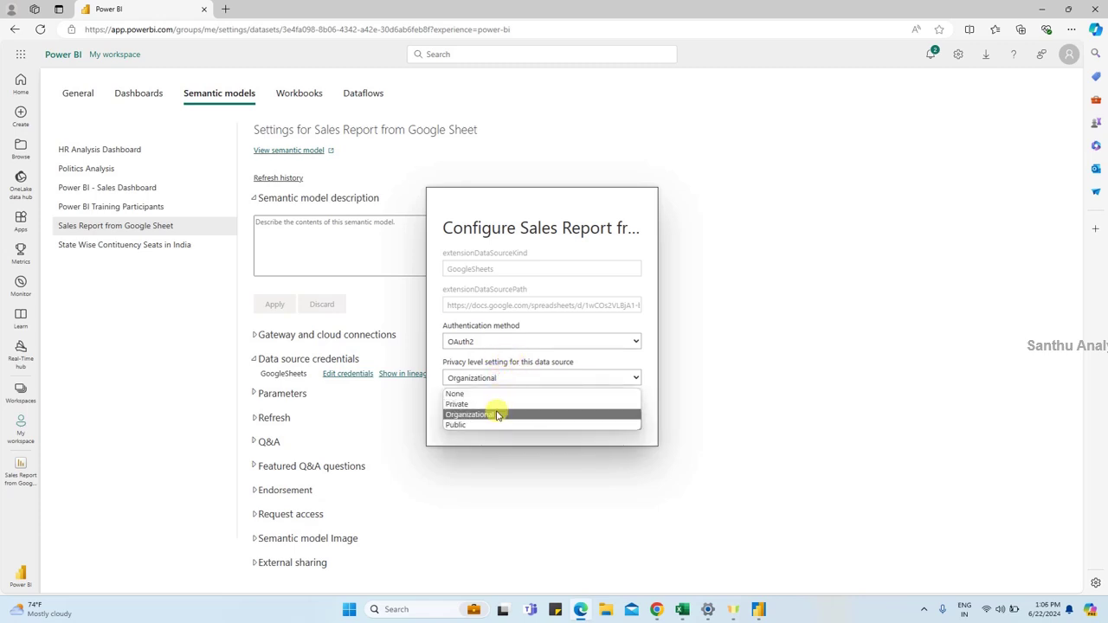
pyautogui.click(438, 374)
pyautogui.click(473, 386)
pyautogui.click(491, 414)
pyautogui.click(574, 421)
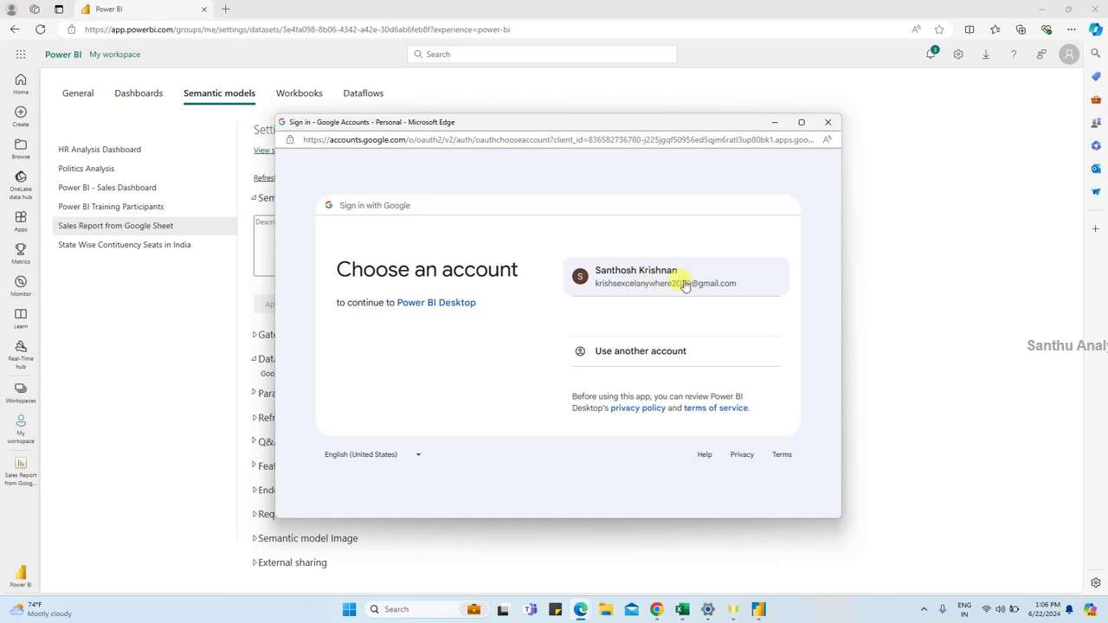
pyautogui.click(685, 285)
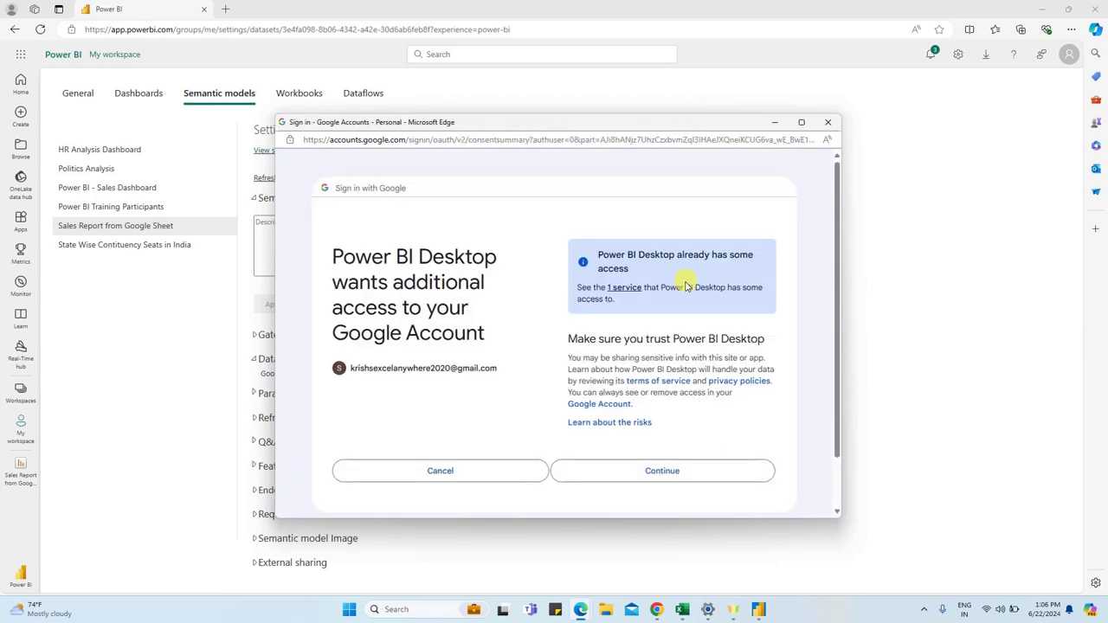
pyautogui.click(665, 472)
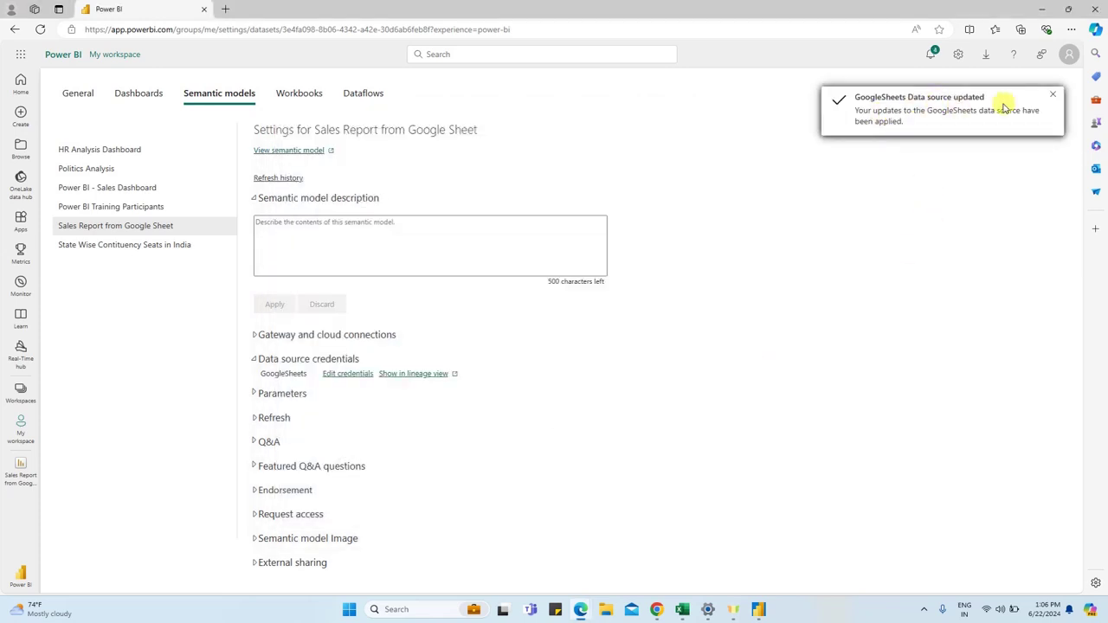
pyautogui.click(1052, 95)
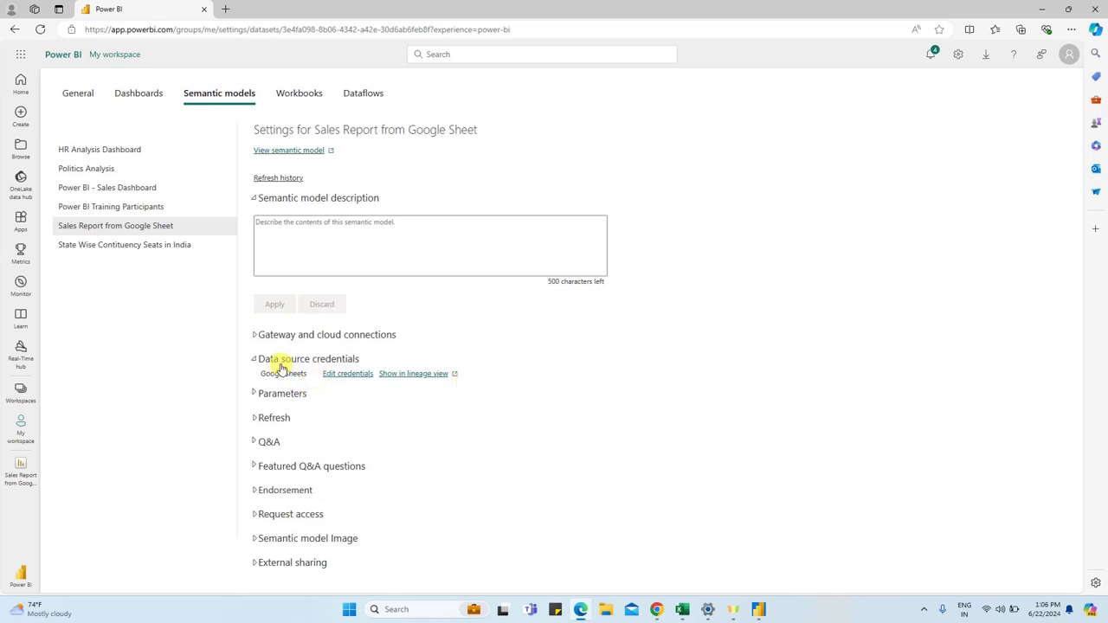
# Turn on scheduled refresh with Daily frequency and the UTC+05:30 time zone
pyautogui.click(255, 418)
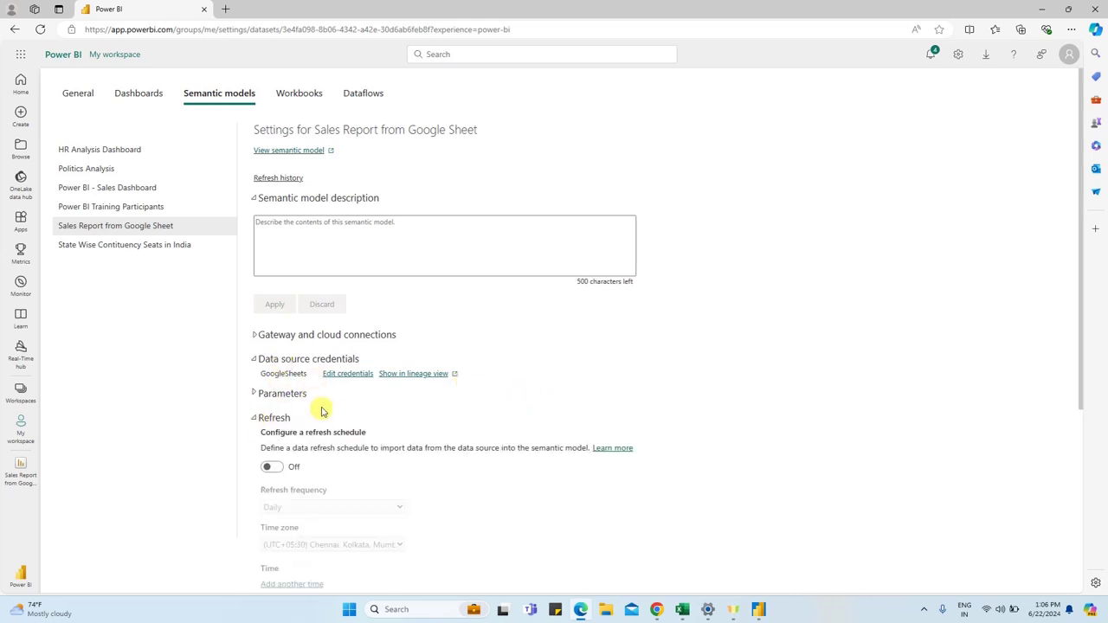
pyautogui.scroll(-2, 320, 424)
pyautogui.click(275, 296)
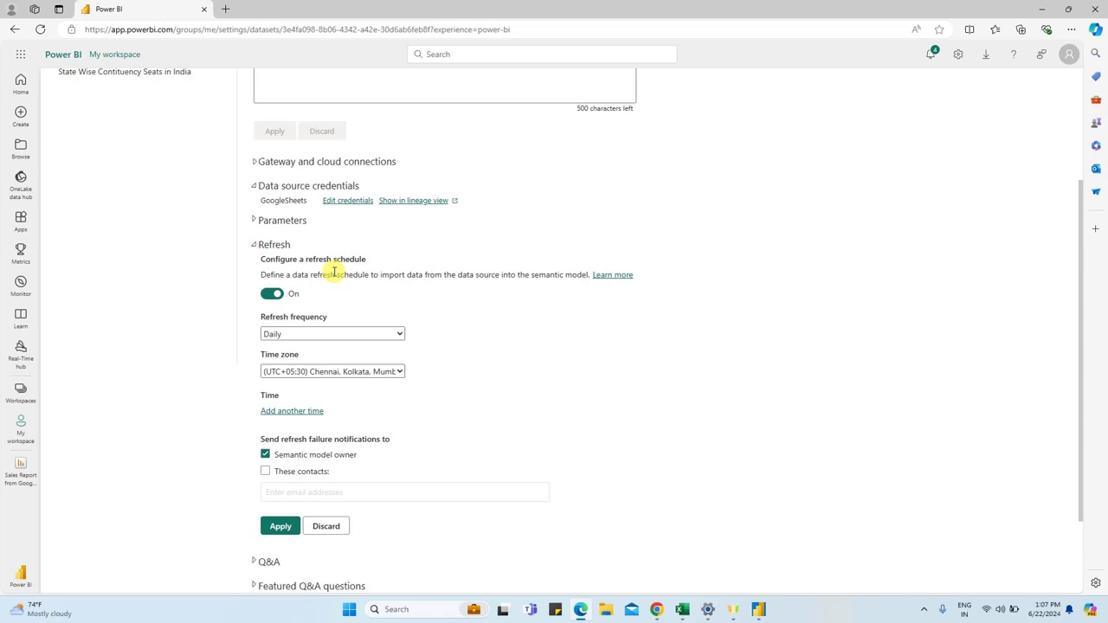
pyautogui.scroll(-1, 341, 316)
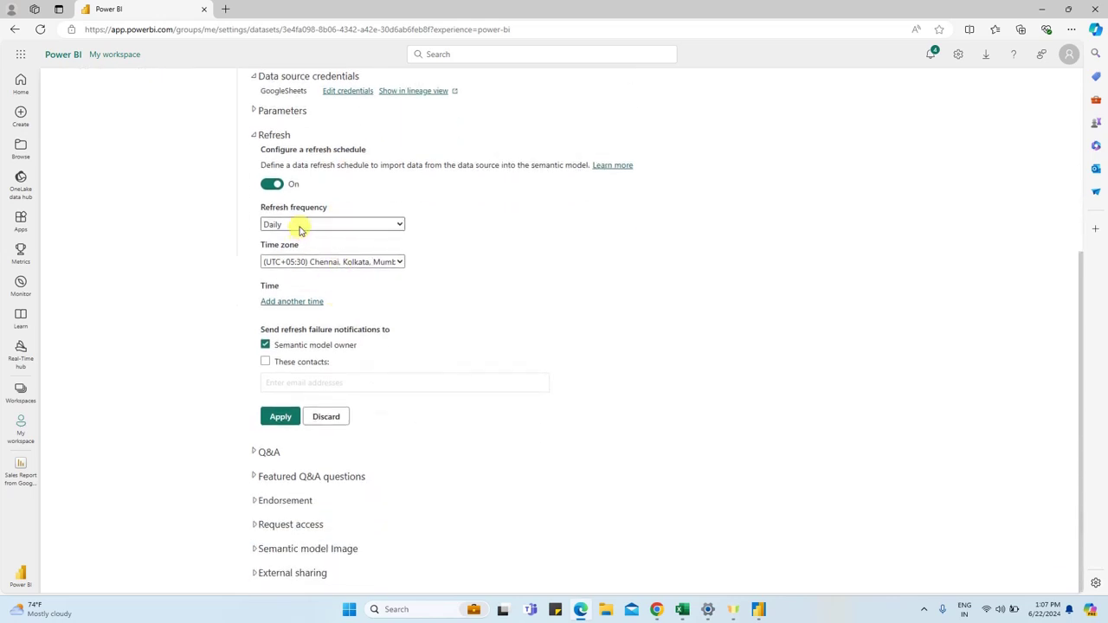
pyautogui.click(299, 227)
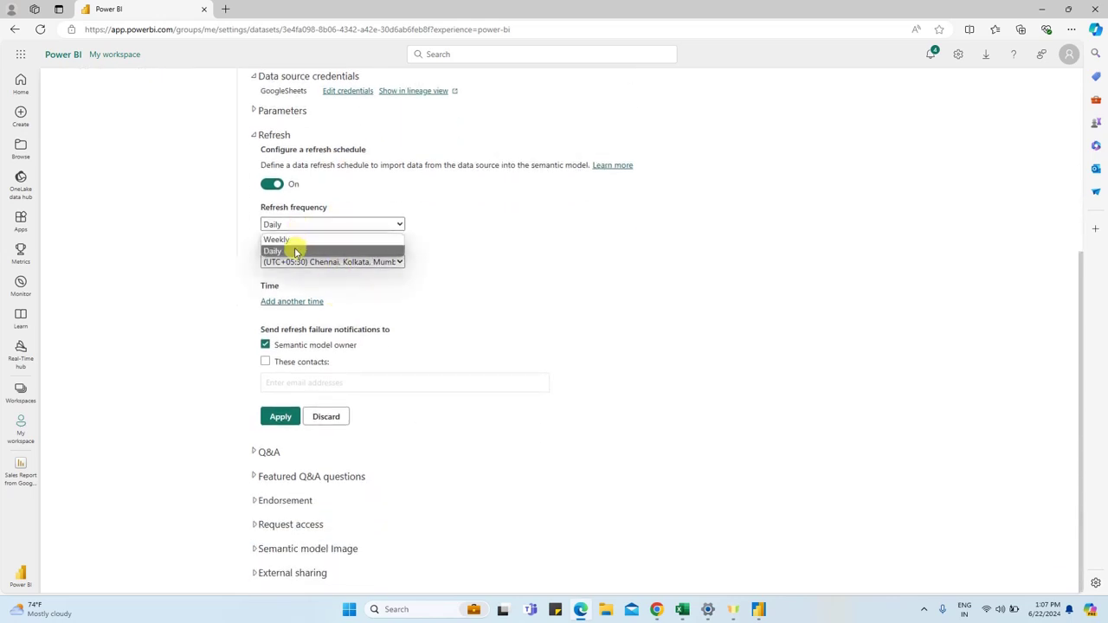
pyautogui.click(300, 252)
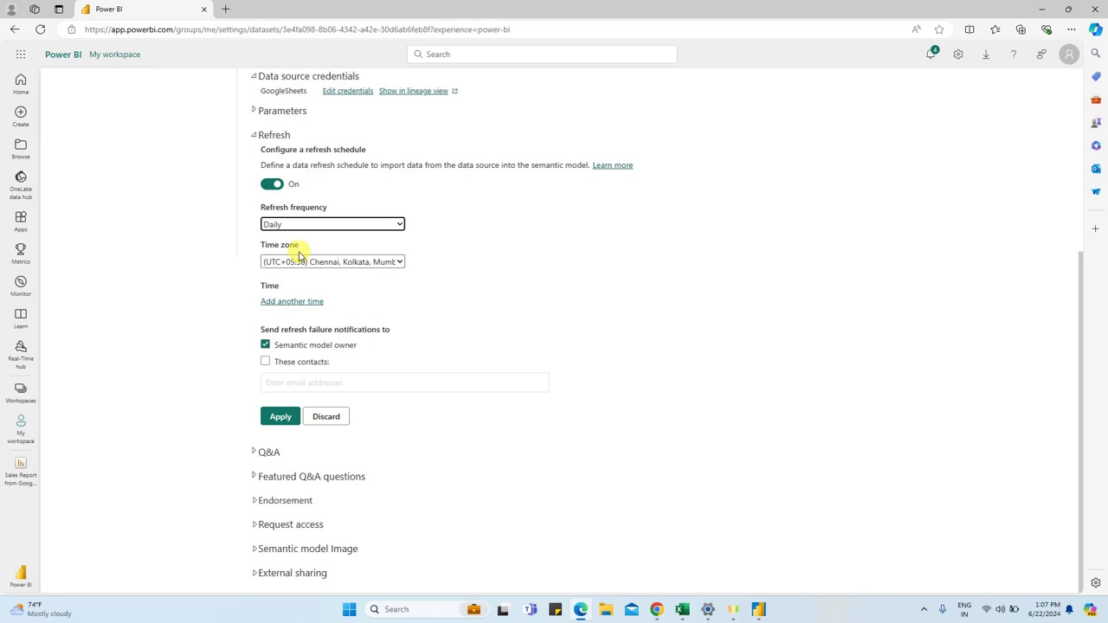
pyautogui.click(294, 264)
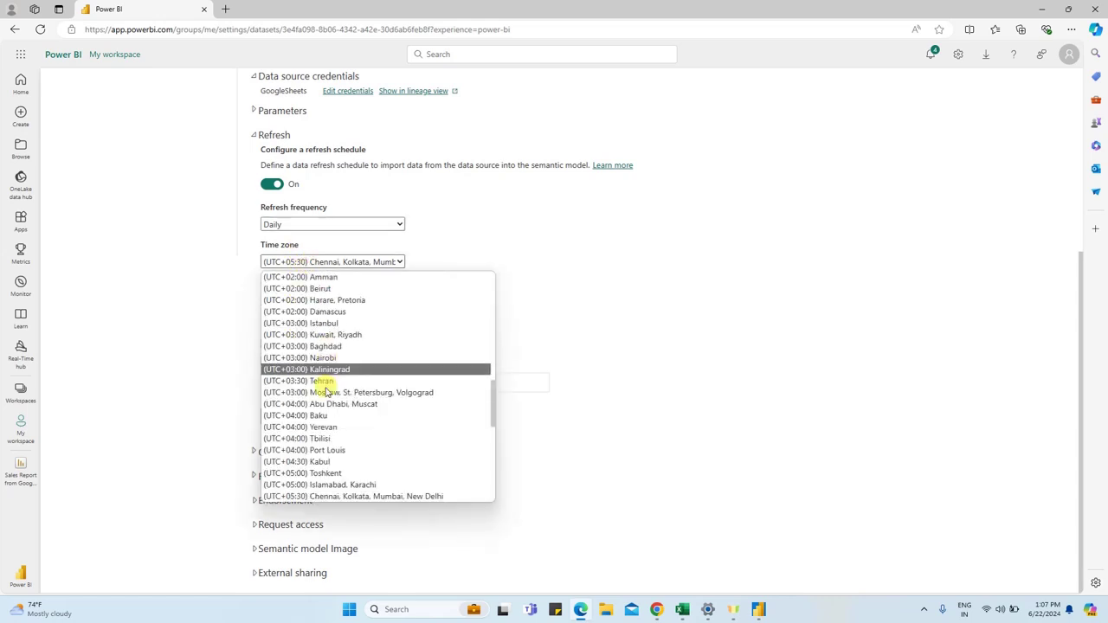
pyautogui.click(566, 292)
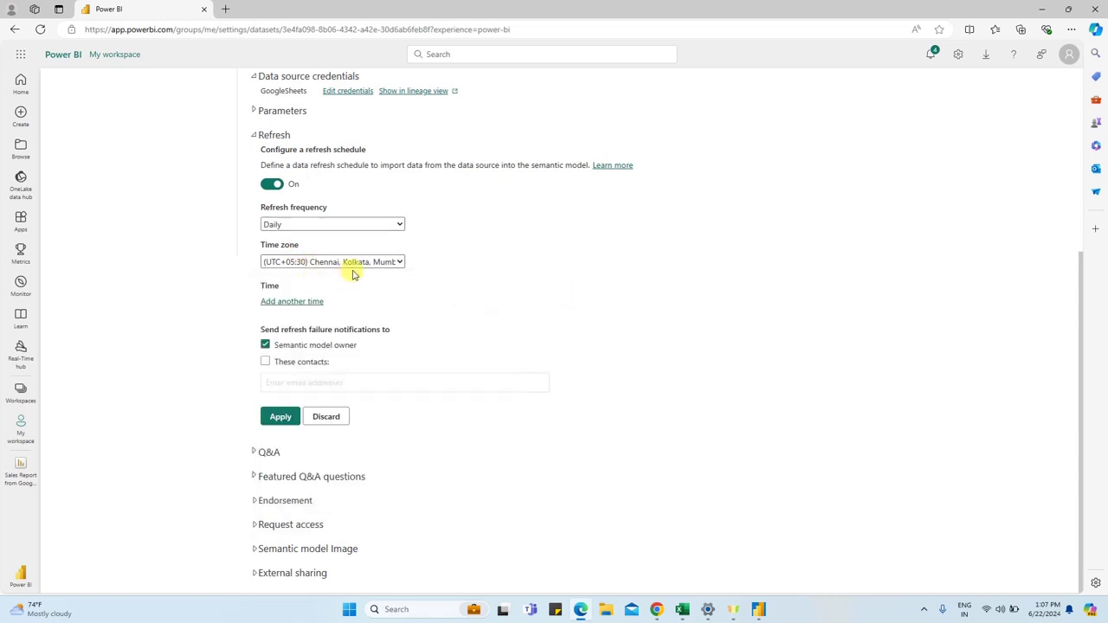
# Add the maximum of eight refresh time slots to the schedule
pyautogui.click(298, 304)
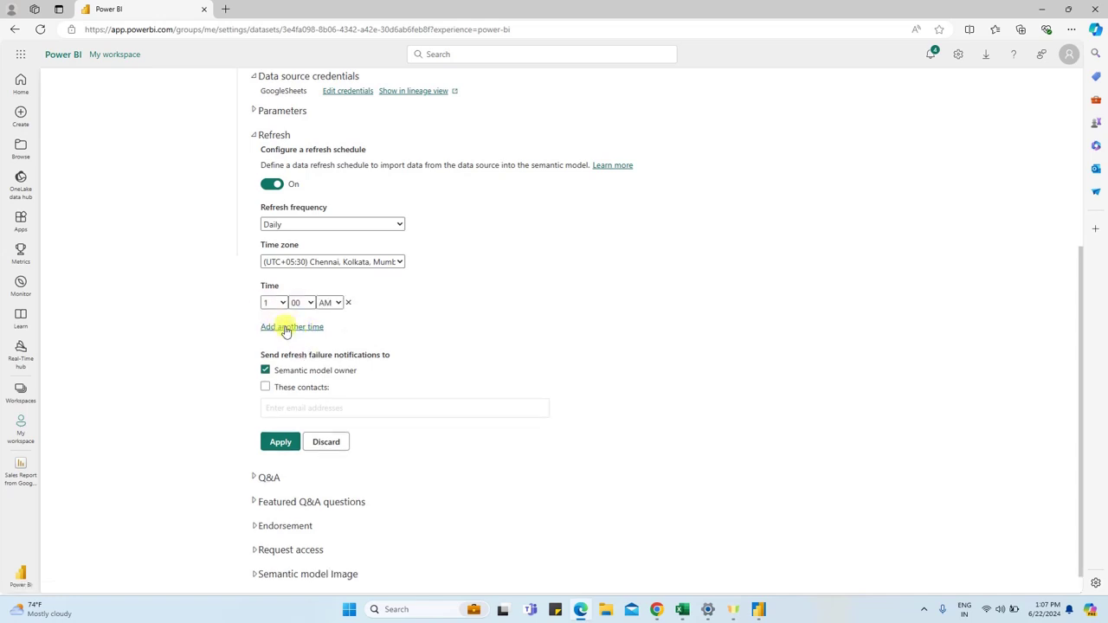
pyautogui.click(284, 327)
pyautogui.click(289, 352)
pyautogui.click(294, 379)
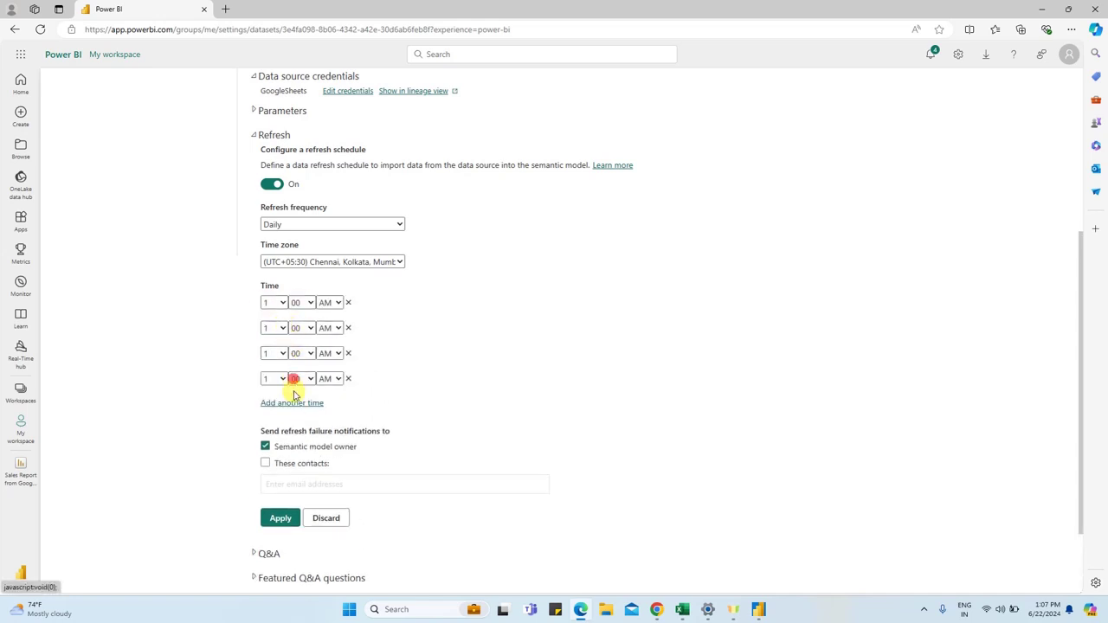
pyautogui.click(292, 402)
pyautogui.click(299, 429)
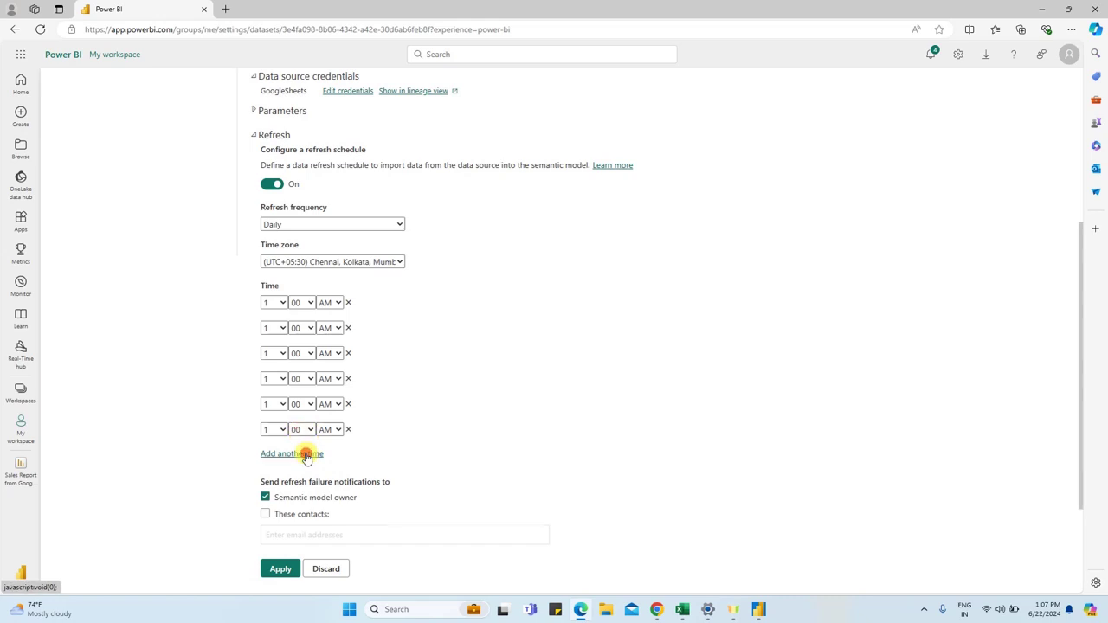
pyautogui.click(294, 453)
pyautogui.click(295, 479)
# Set the first three refresh times to 1:00 PM, 2:00 PM and 3:00 PM
pyautogui.click(275, 302)
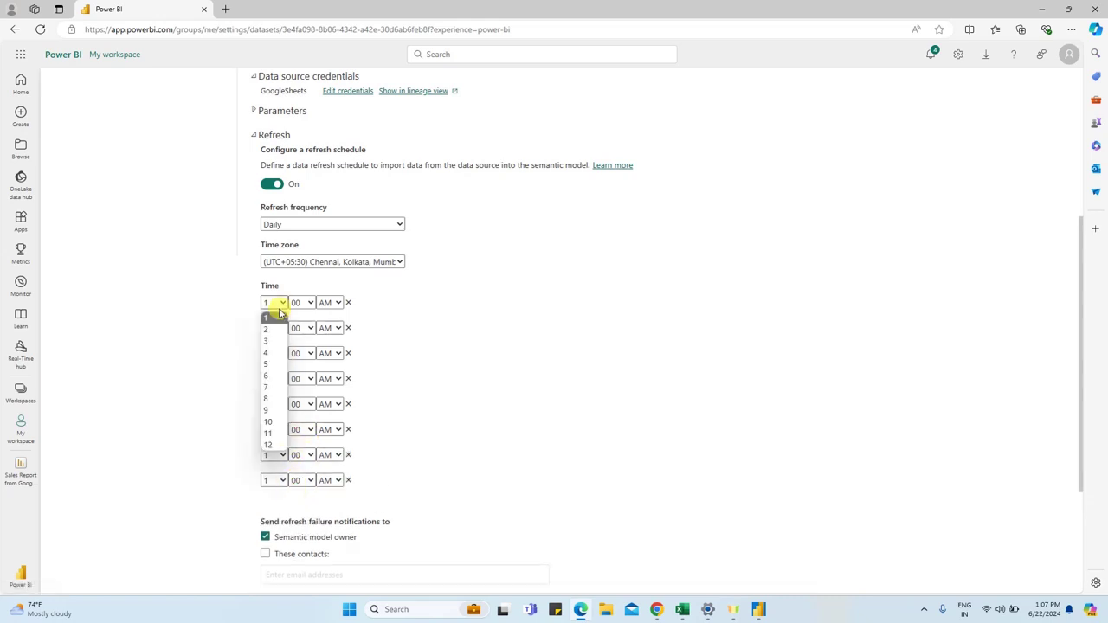
pyautogui.click(270, 319)
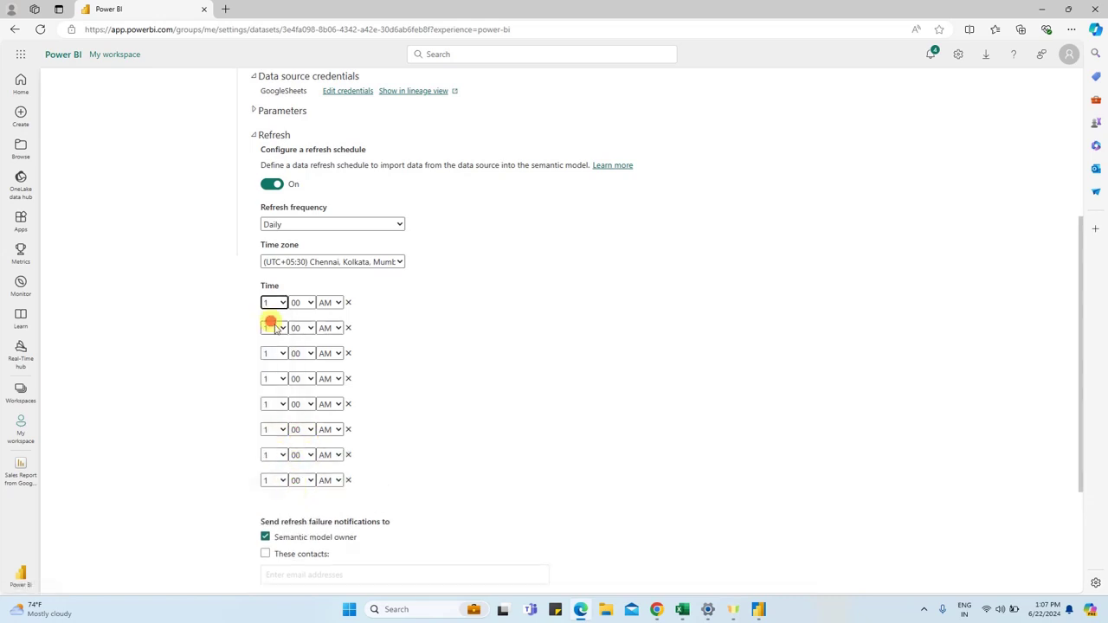
pyautogui.click(329, 302)
pyautogui.click(334, 329)
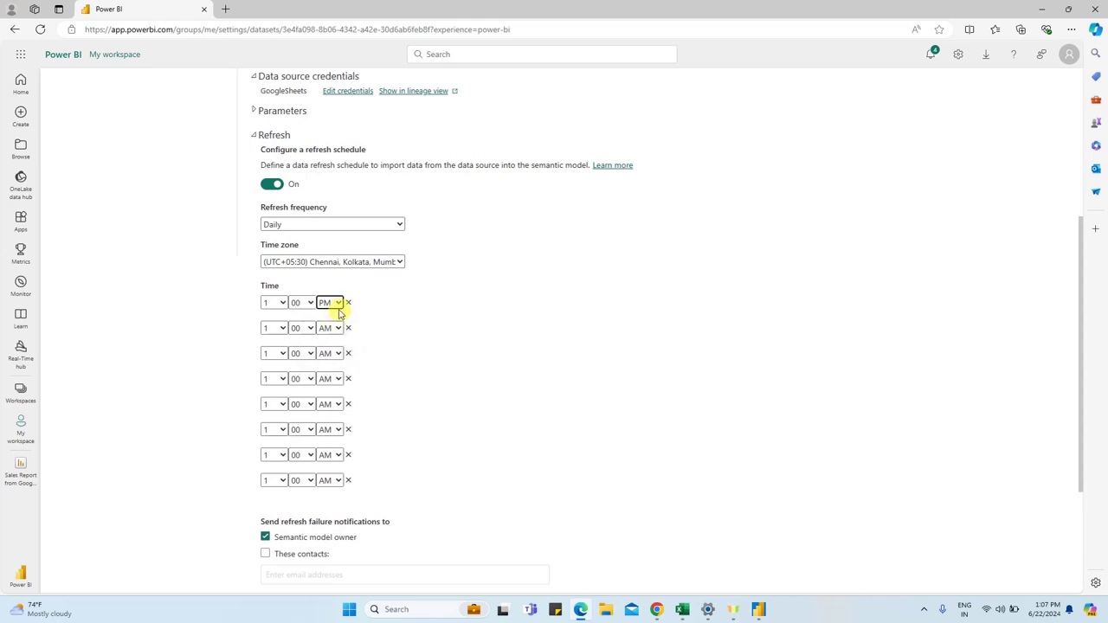
pyautogui.click(277, 328)
pyautogui.click(267, 355)
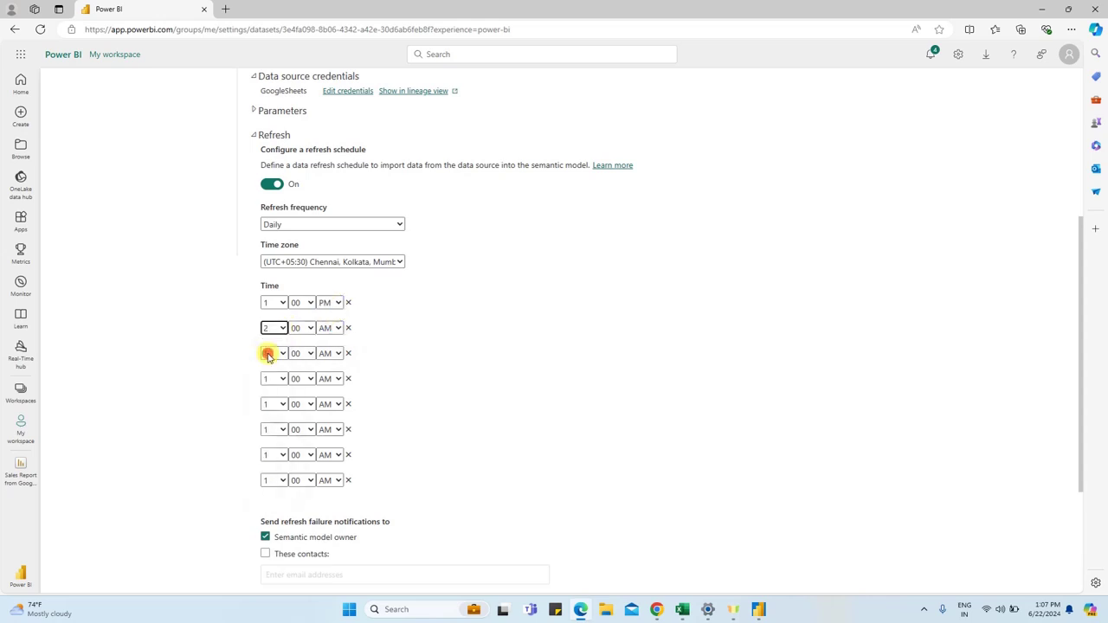
pyautogui.click(336, 328)
pyautogui.click(329, 353)
pyautogui.click(276, 353)
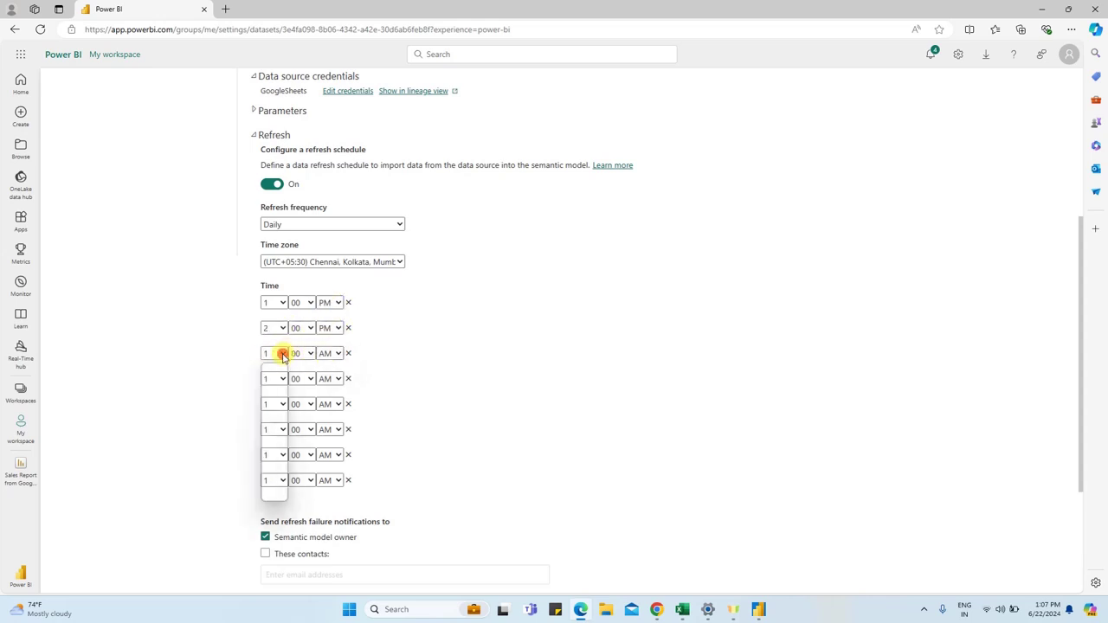
pyautogui.click(275, 396)
pyautogui.click(329, 353)
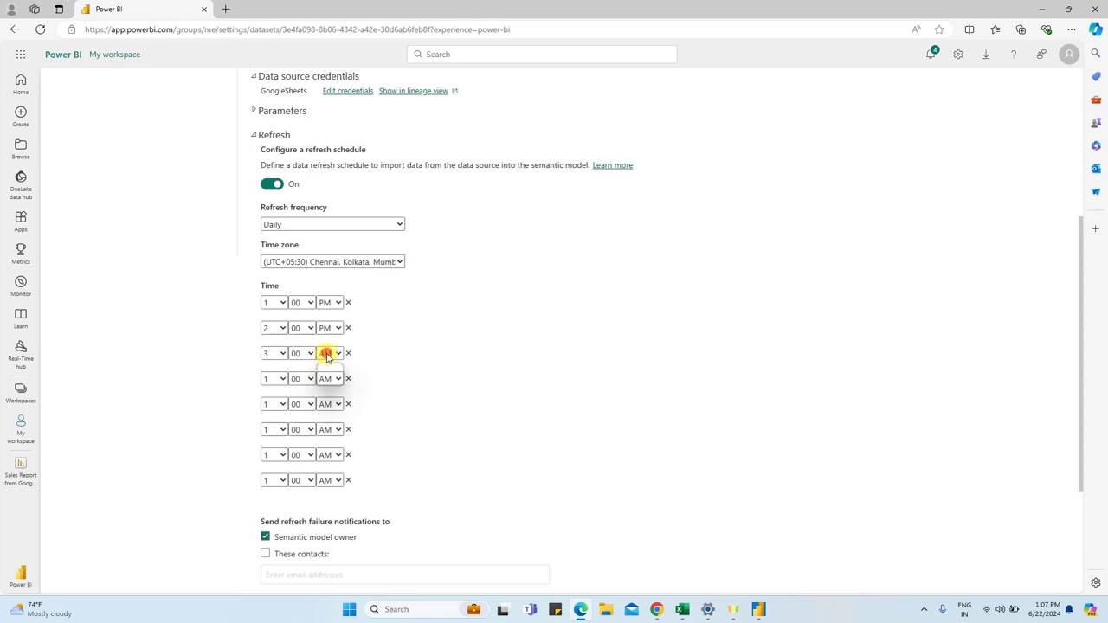
pyautogui.click(325, 378)
# Delete the extra refresh time rows and apply the refresh schedule
pyautogui.click(275, 381)
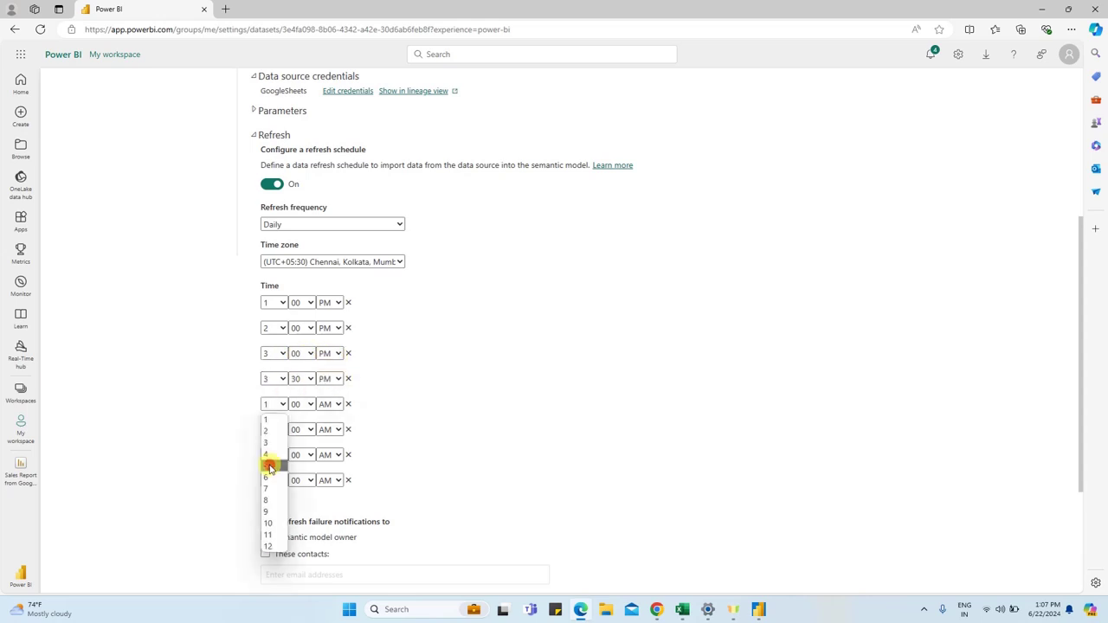
pyautogui.click(269, 469)
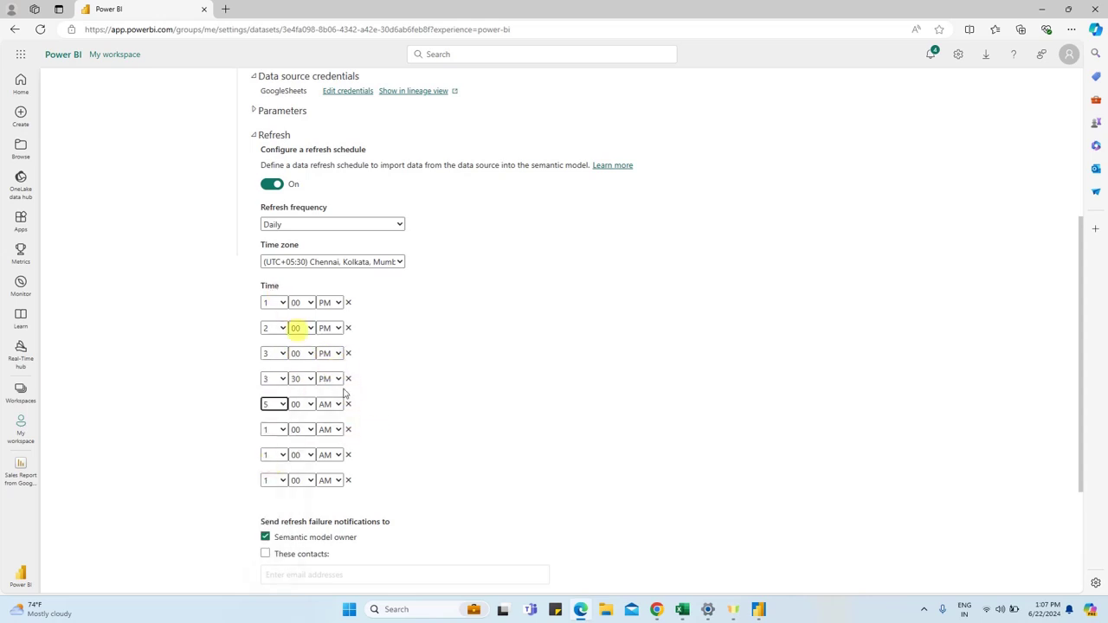
pyautogui.click(348, 404)
pyautogui.click(348, 405)
pyautogui.click(348, 404)
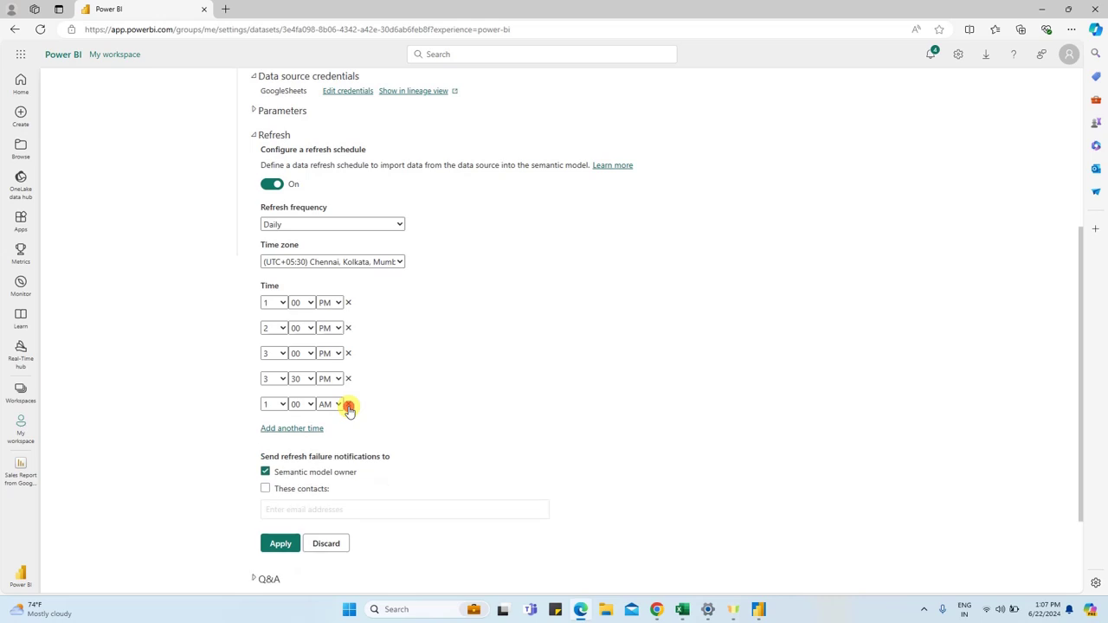
pyautogui.click(348, 404)
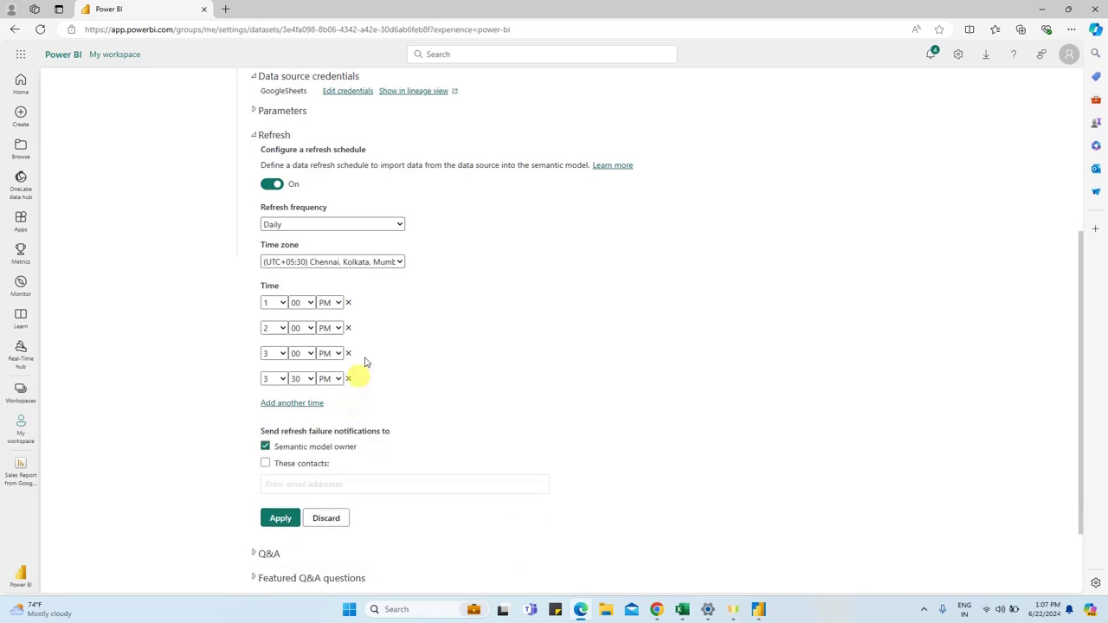
pyautogui.click(288, 523)
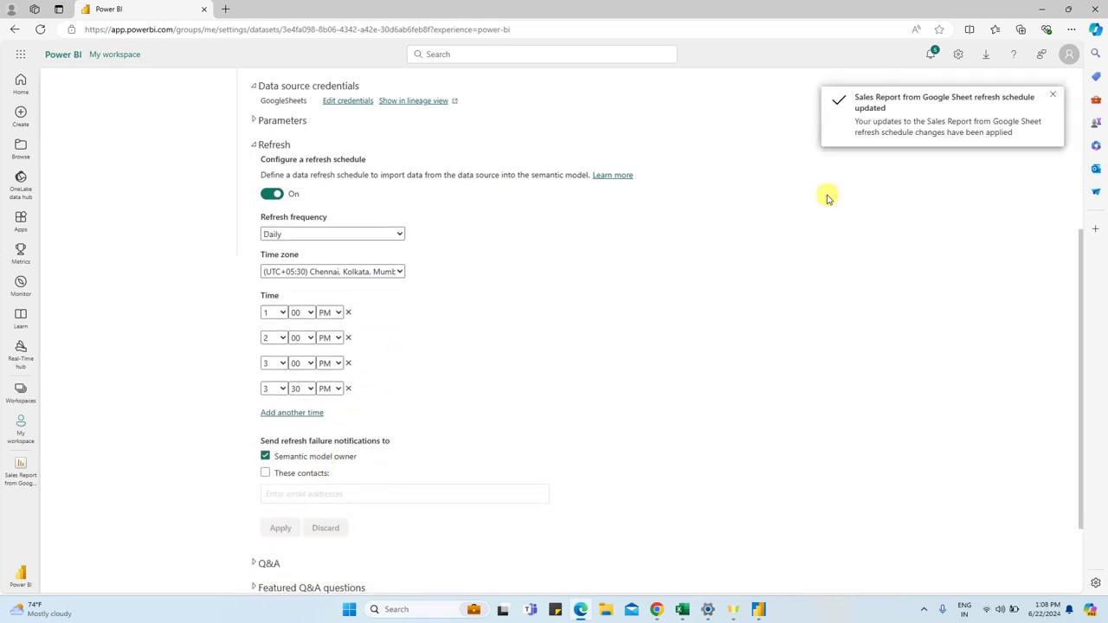
pyautogui.scroll(2, 280, 216)
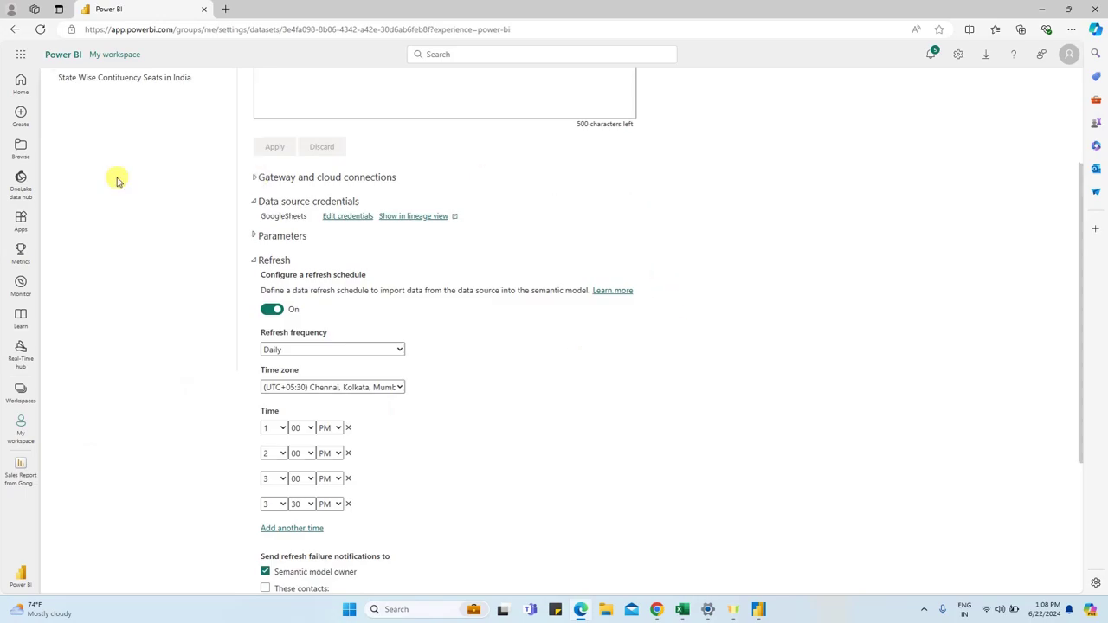
pyautogui.scroll(2, 119, 180)
# Box-select the three KPI cards and the area chart and drag them left on the page
pyautogui.hotkey('alt', 'Tab')
pyautogui.hotkey('alt', 'Tab')
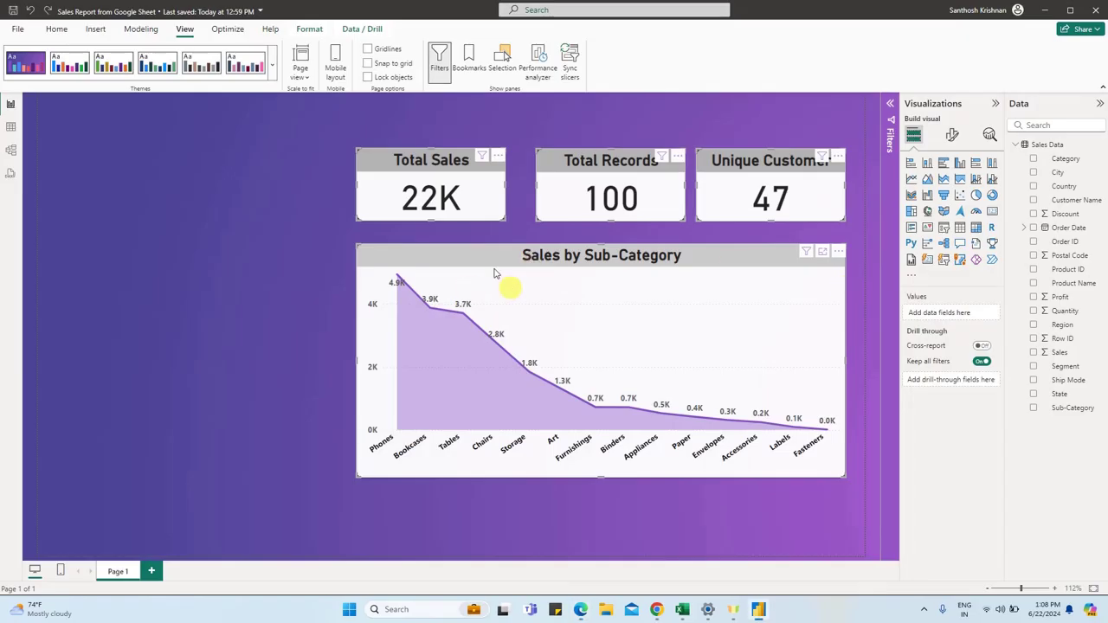
pyautogui.click(863, 510)
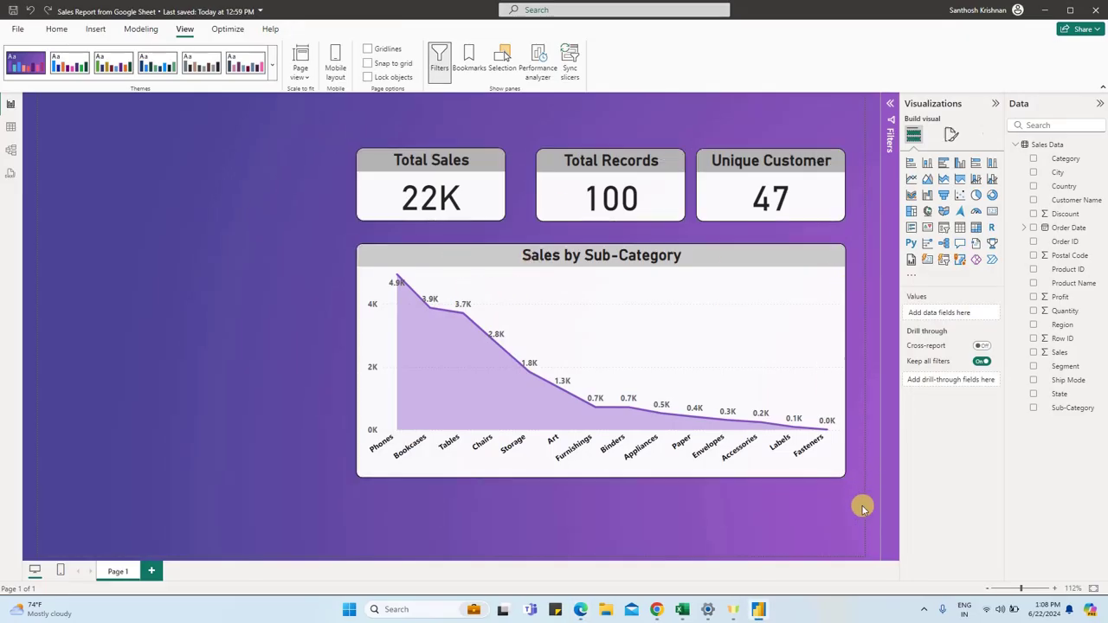
pyautogui.moveTo(864, 509); pyautogui.dragTo(308, 130)
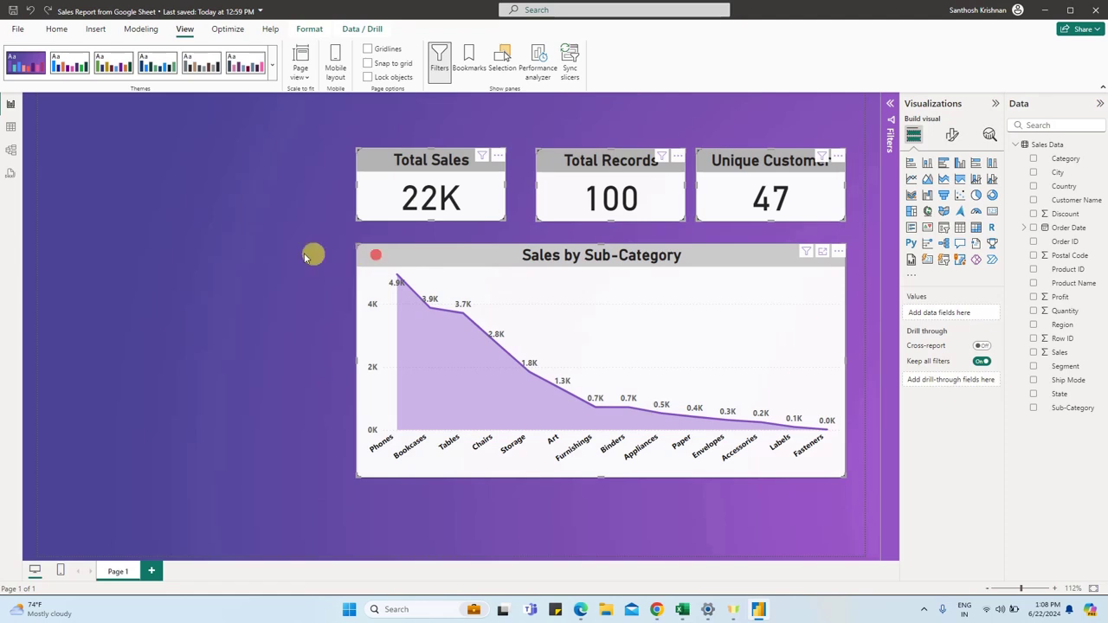
pyautogui.moveTo(304, 257); pyautogui.dragTo(106, 276)
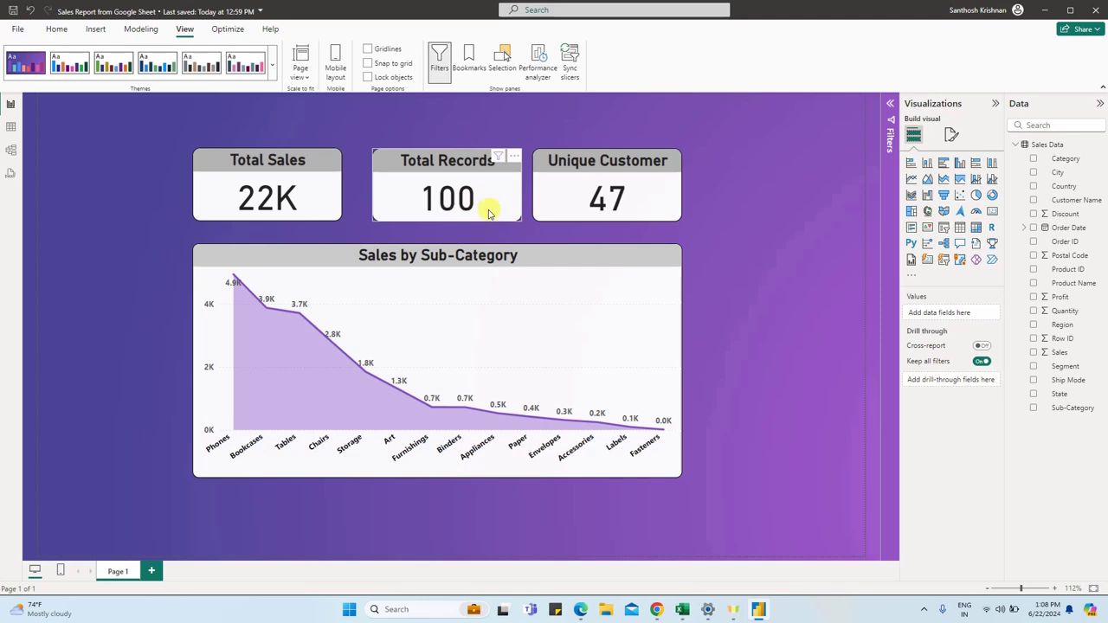
pyautogui.moveTo(657, 610)
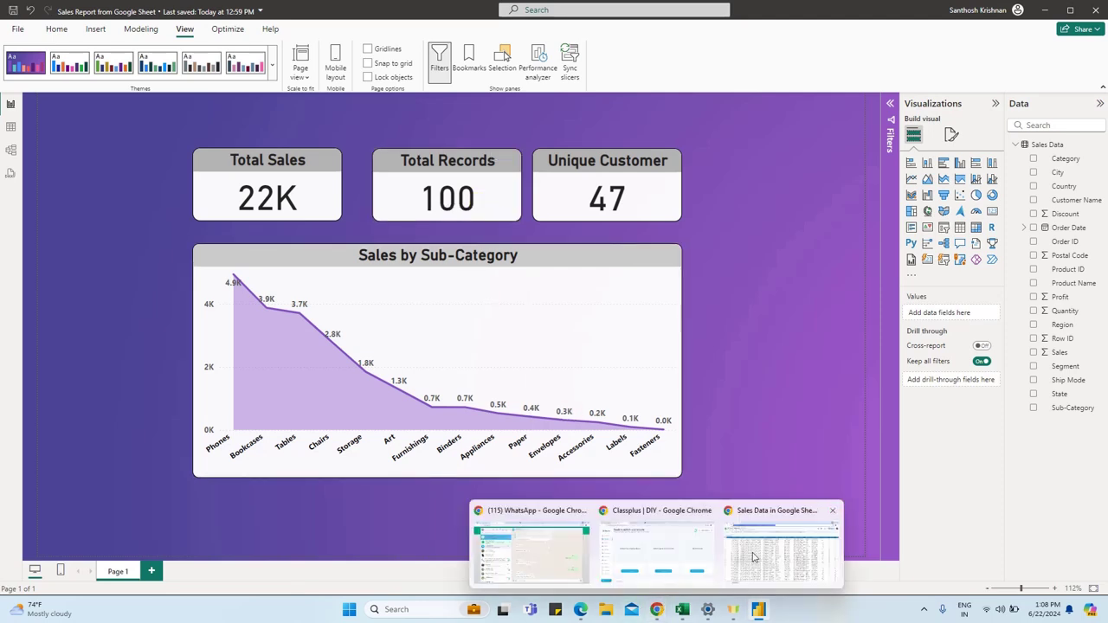
pyautogui.click(754, 557)
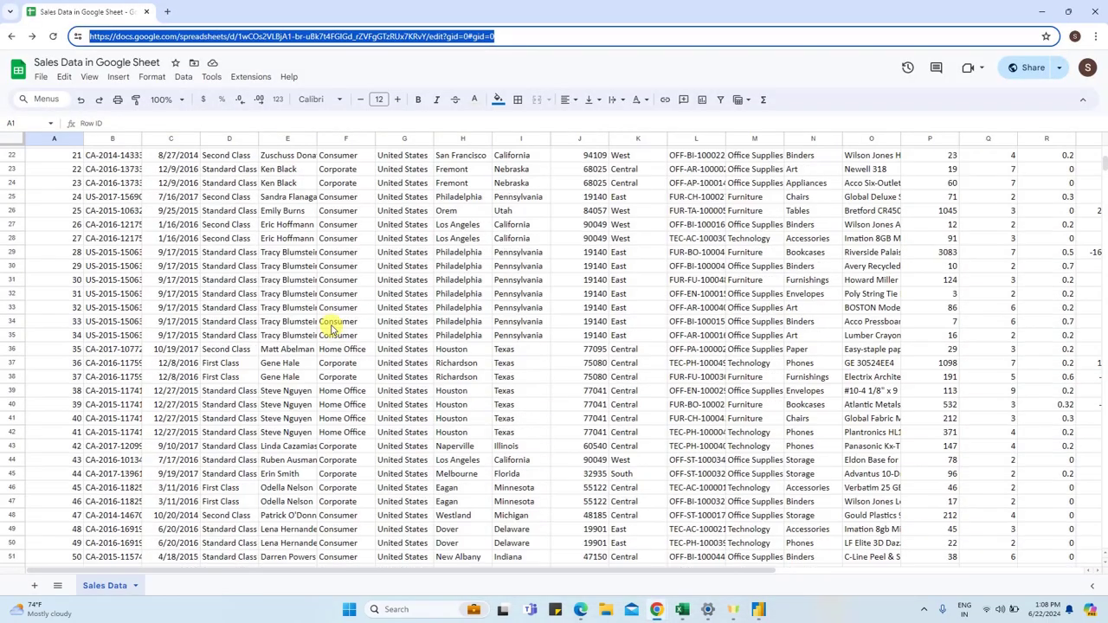
# Copy sales rows 97–101 and paste them starting at row 102 of the Sales Data sheet
pyautogui.scroll(-10, 329, 321)
pyautogui.moveTo(12, 328); pyautogui.dragTo(15, 383)
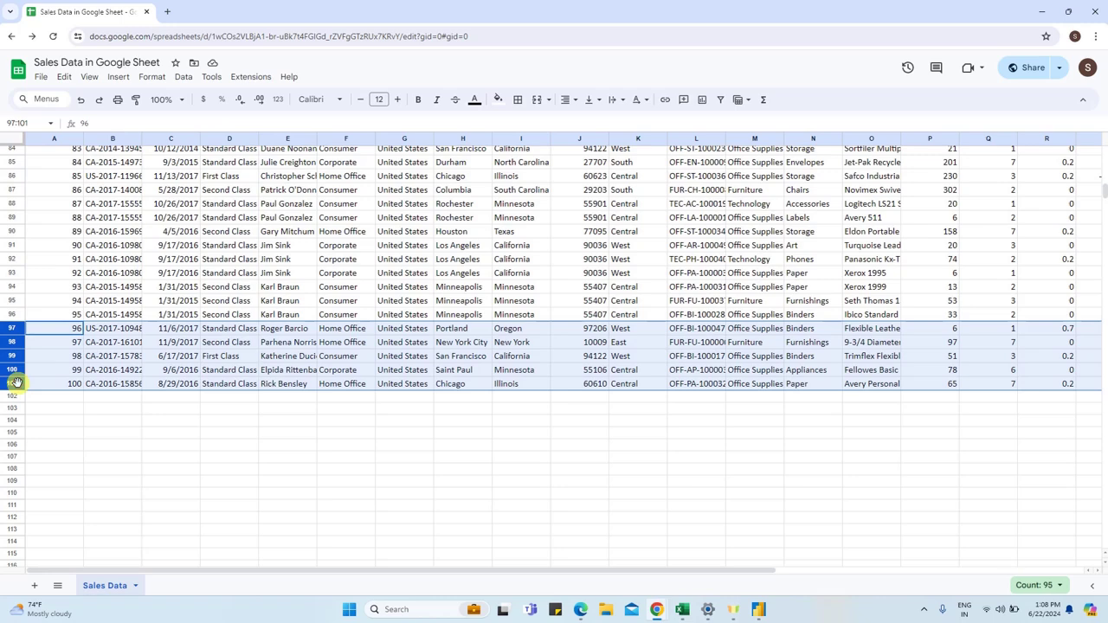
pyautogui.hotkey('ctrl', 'c')
pyautogui.click(45, 398)
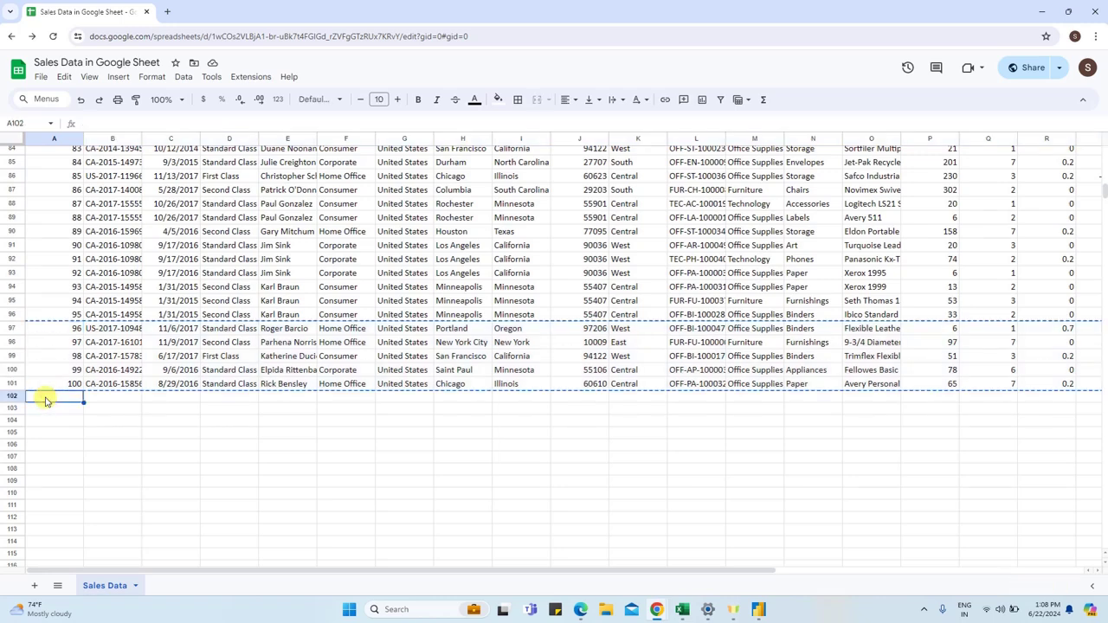
pyautogui.hotkey('ctrl', 'v')
pyautogui.click(69, 372)
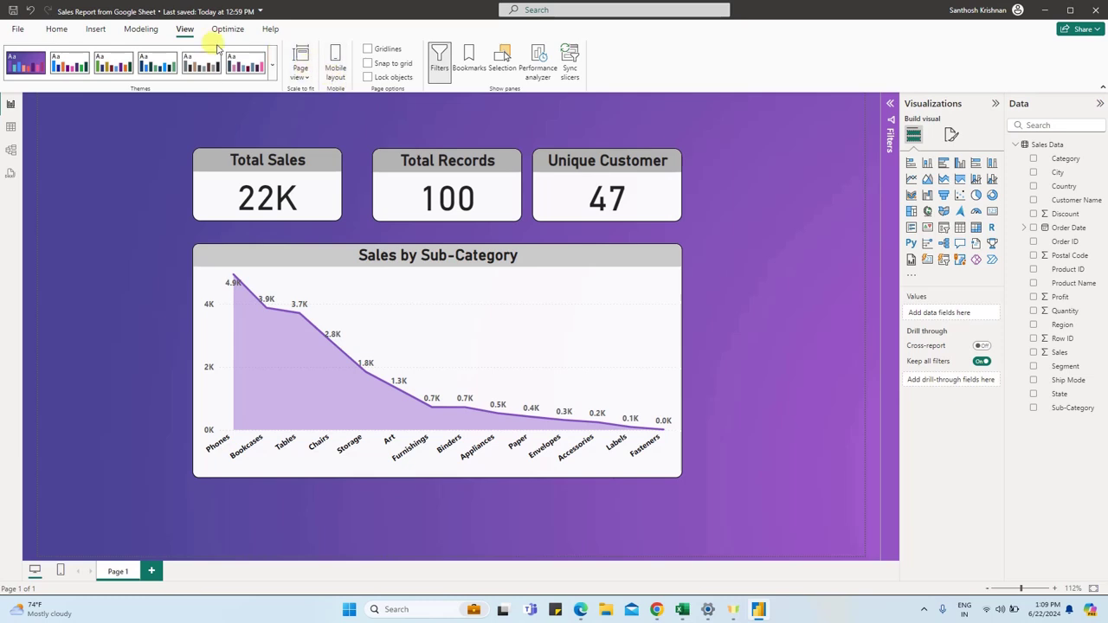
# Refresh the report data so the Total Records card reads 105, then go to the File page
pyautogui.click(58, 31)
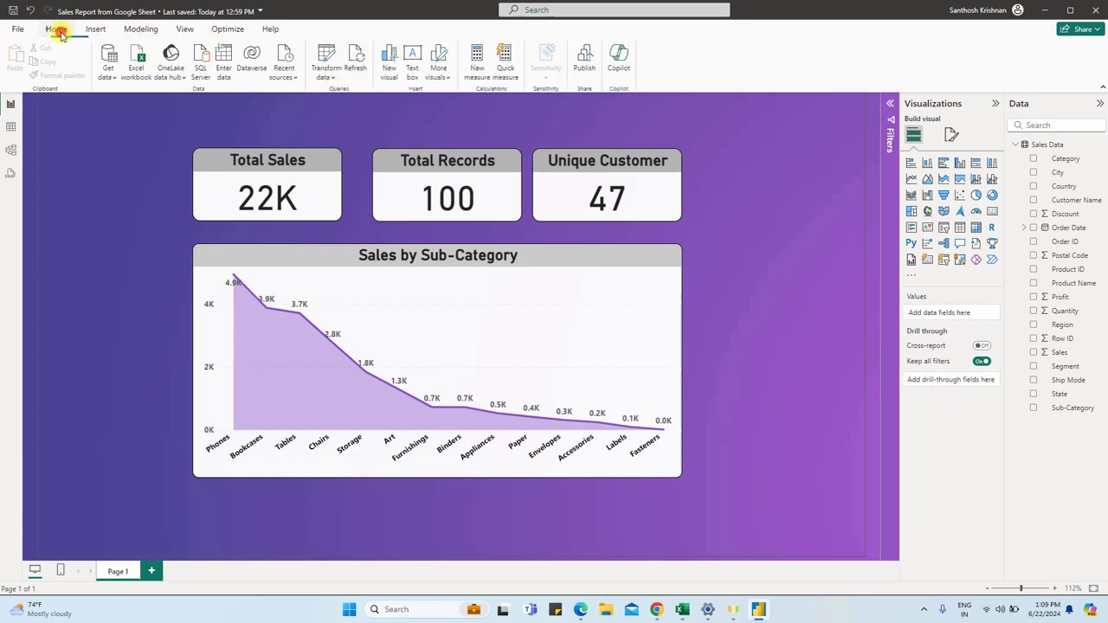
pyautogui.click(356, 67)
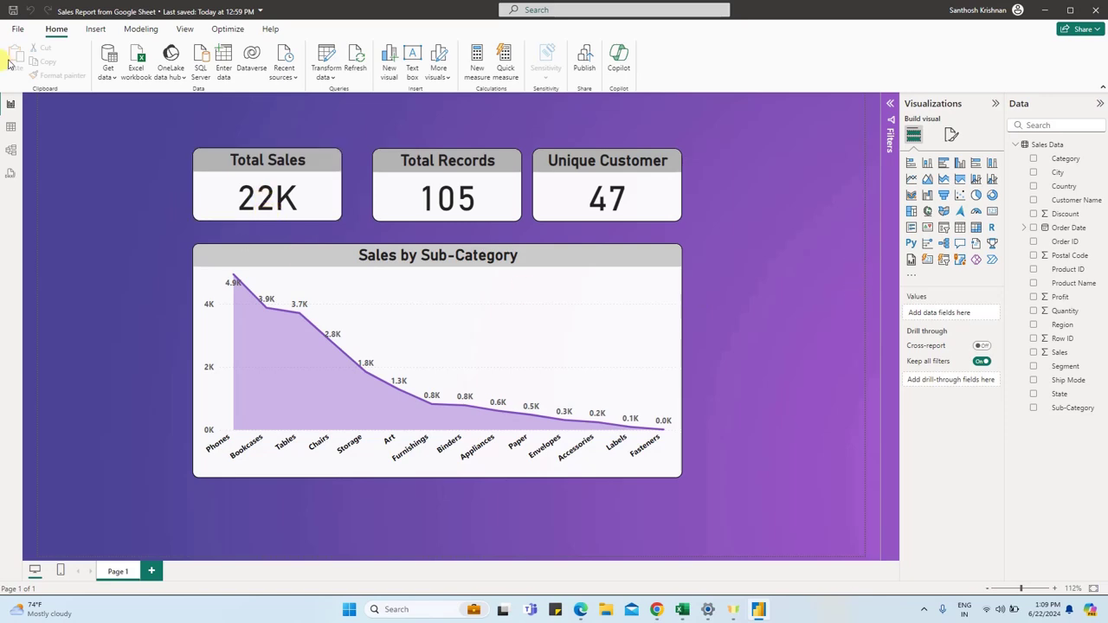
pyautogui.click(19, 29)
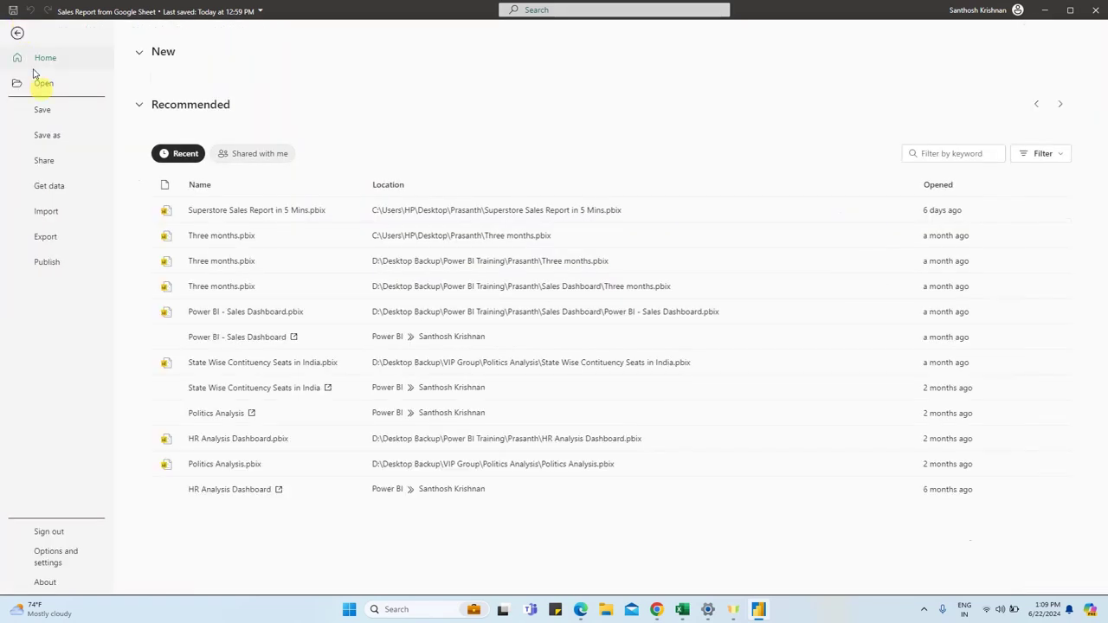
# Save the report, publish it to My workspace, and open it in Power BI Service
pyautogui.click(65, 262)
pyautogui.click(183, 104)
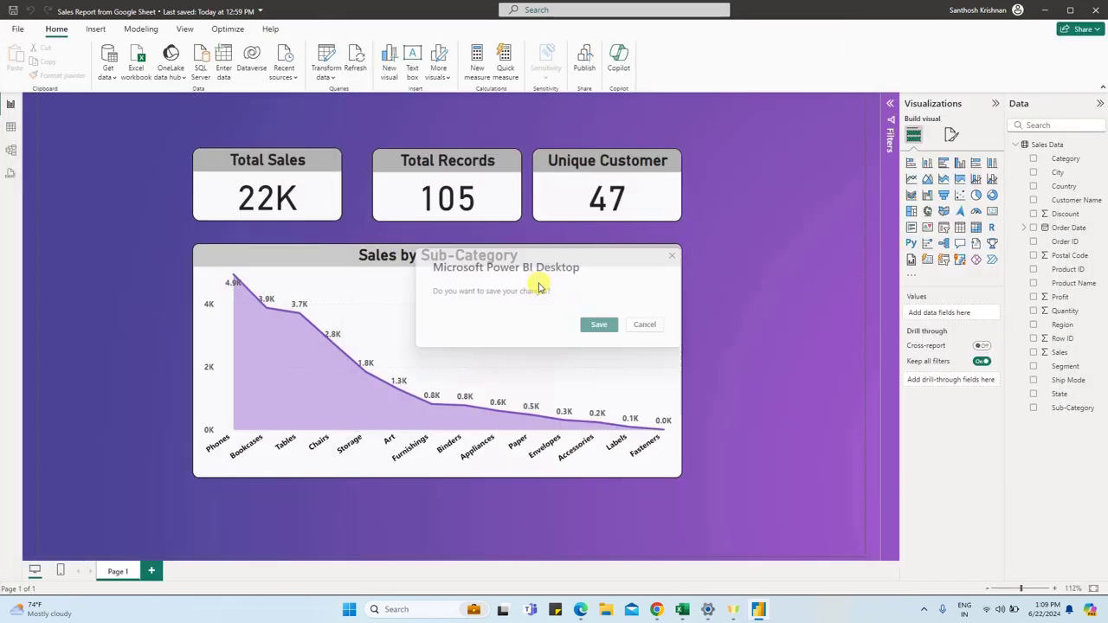
pyautogui.click(598, 324)
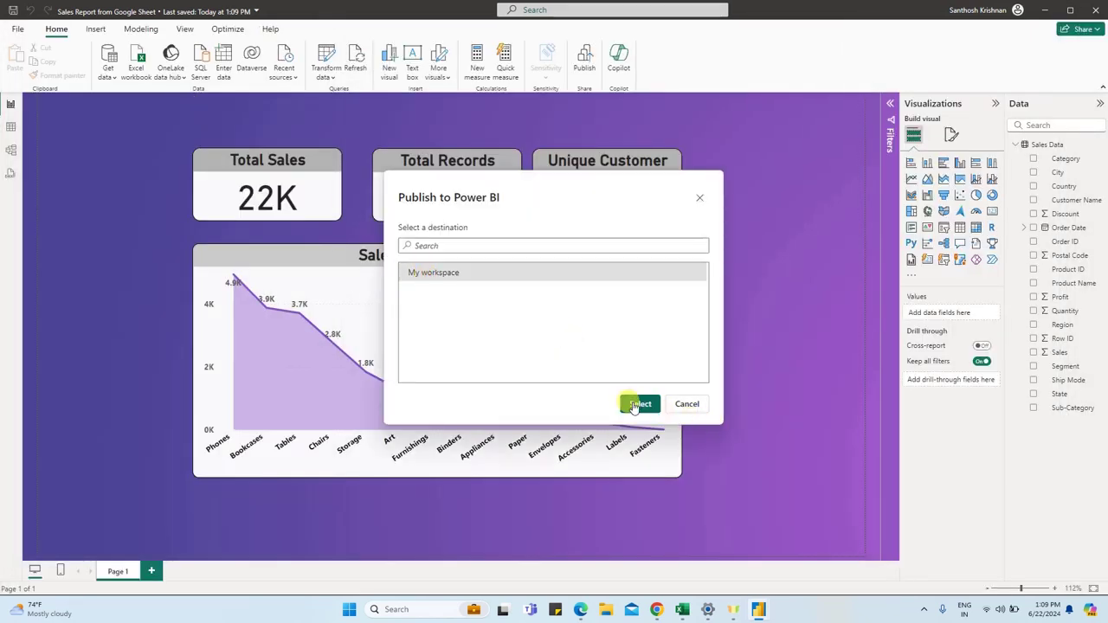
pyautogui.click(639, 403)
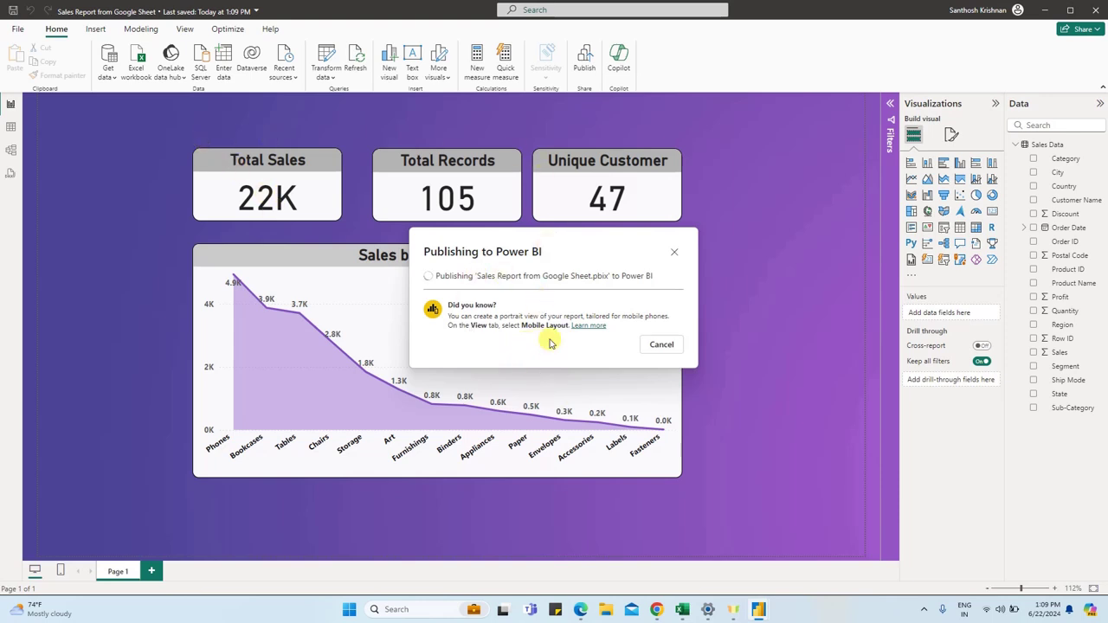
pyautogui.click(598, 385)
pyautogui.click(515, 293)
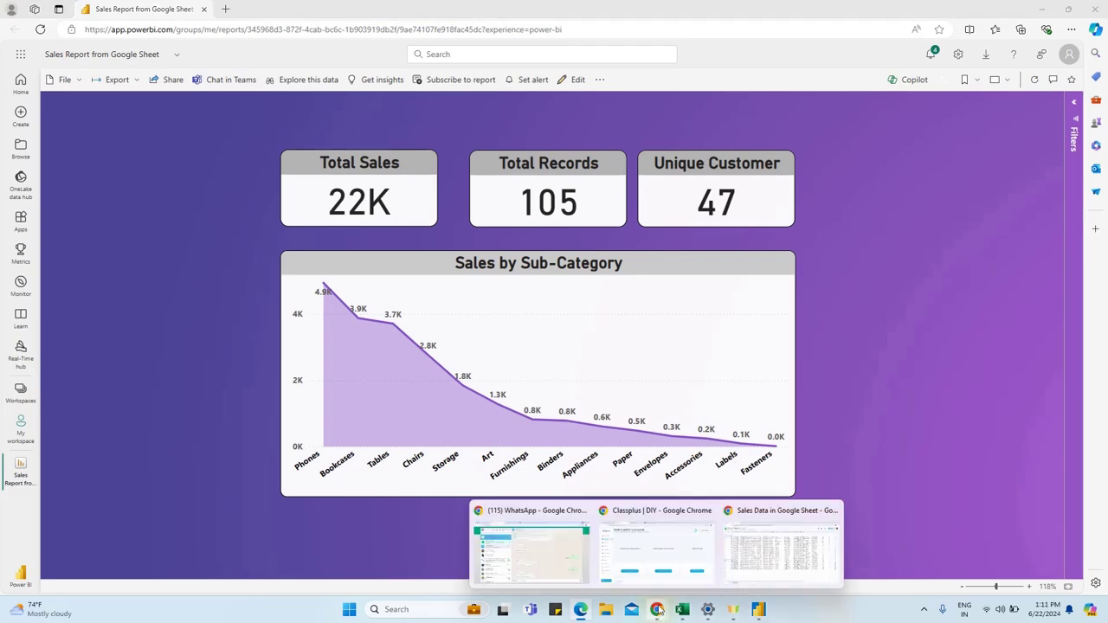
pyautogui.click(814, 524)
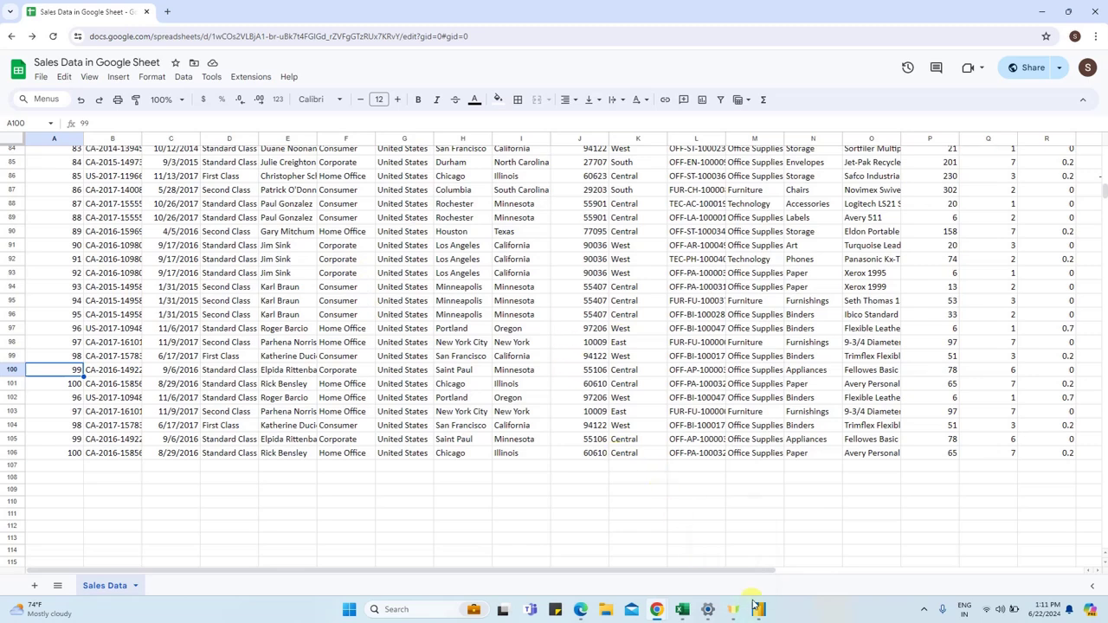
pyautogui.click(732, 502)
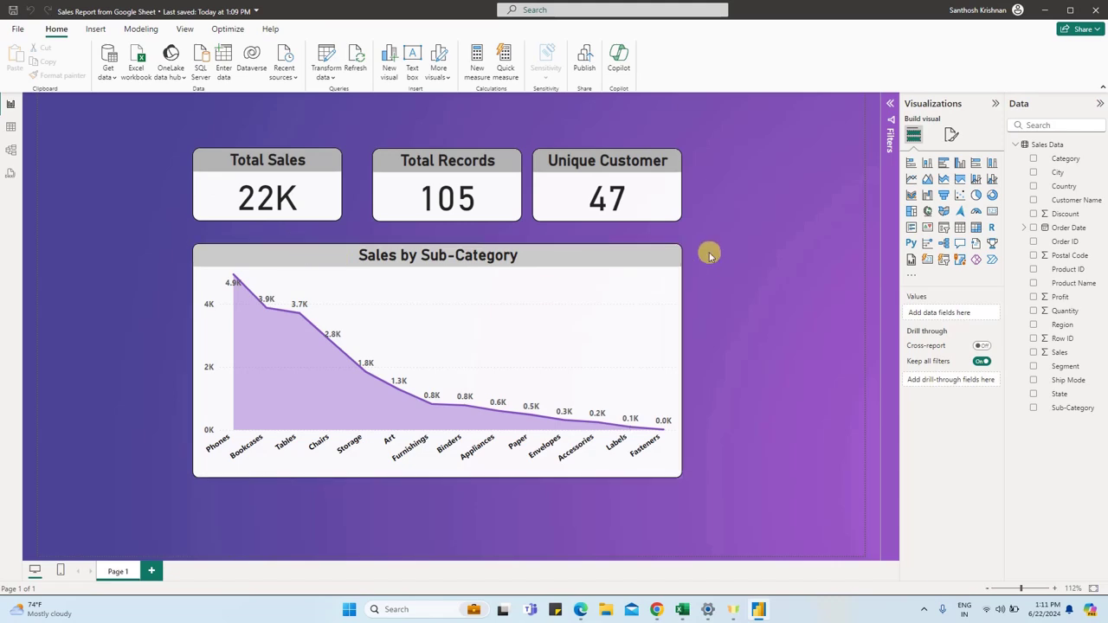
pyautogui.hotkey('alt', 'Tab')
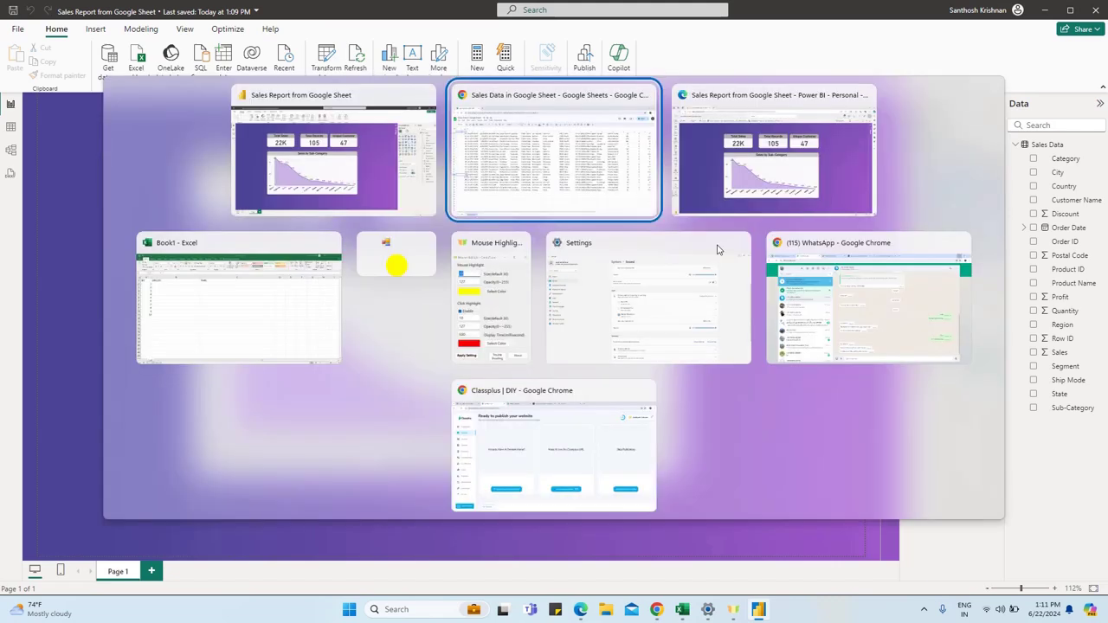
pyautogui.hotkey('alt', 'Tab')
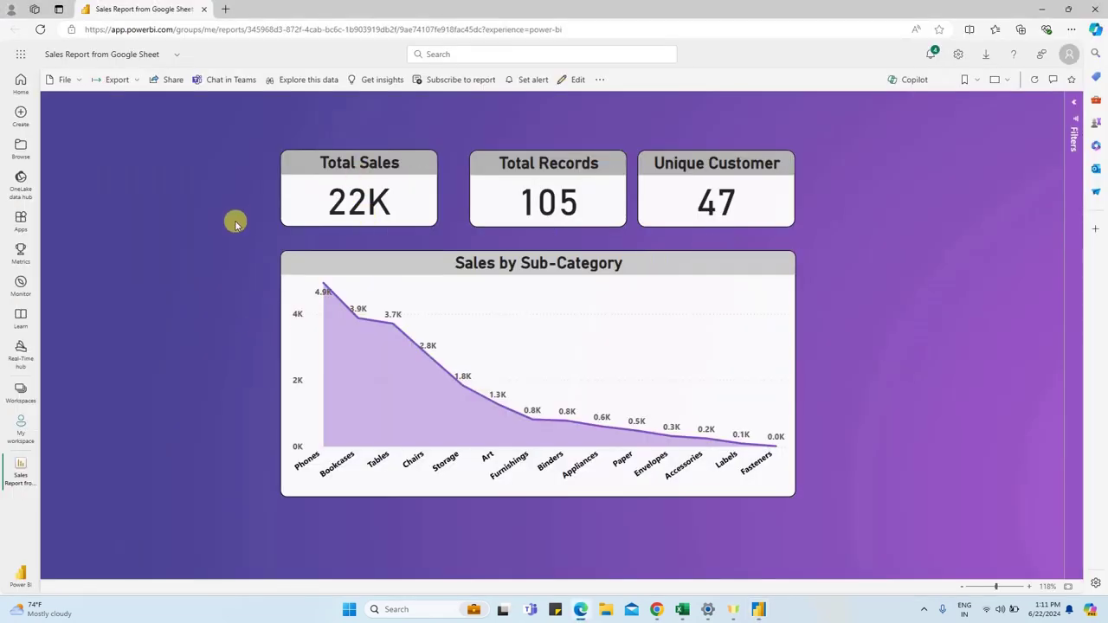